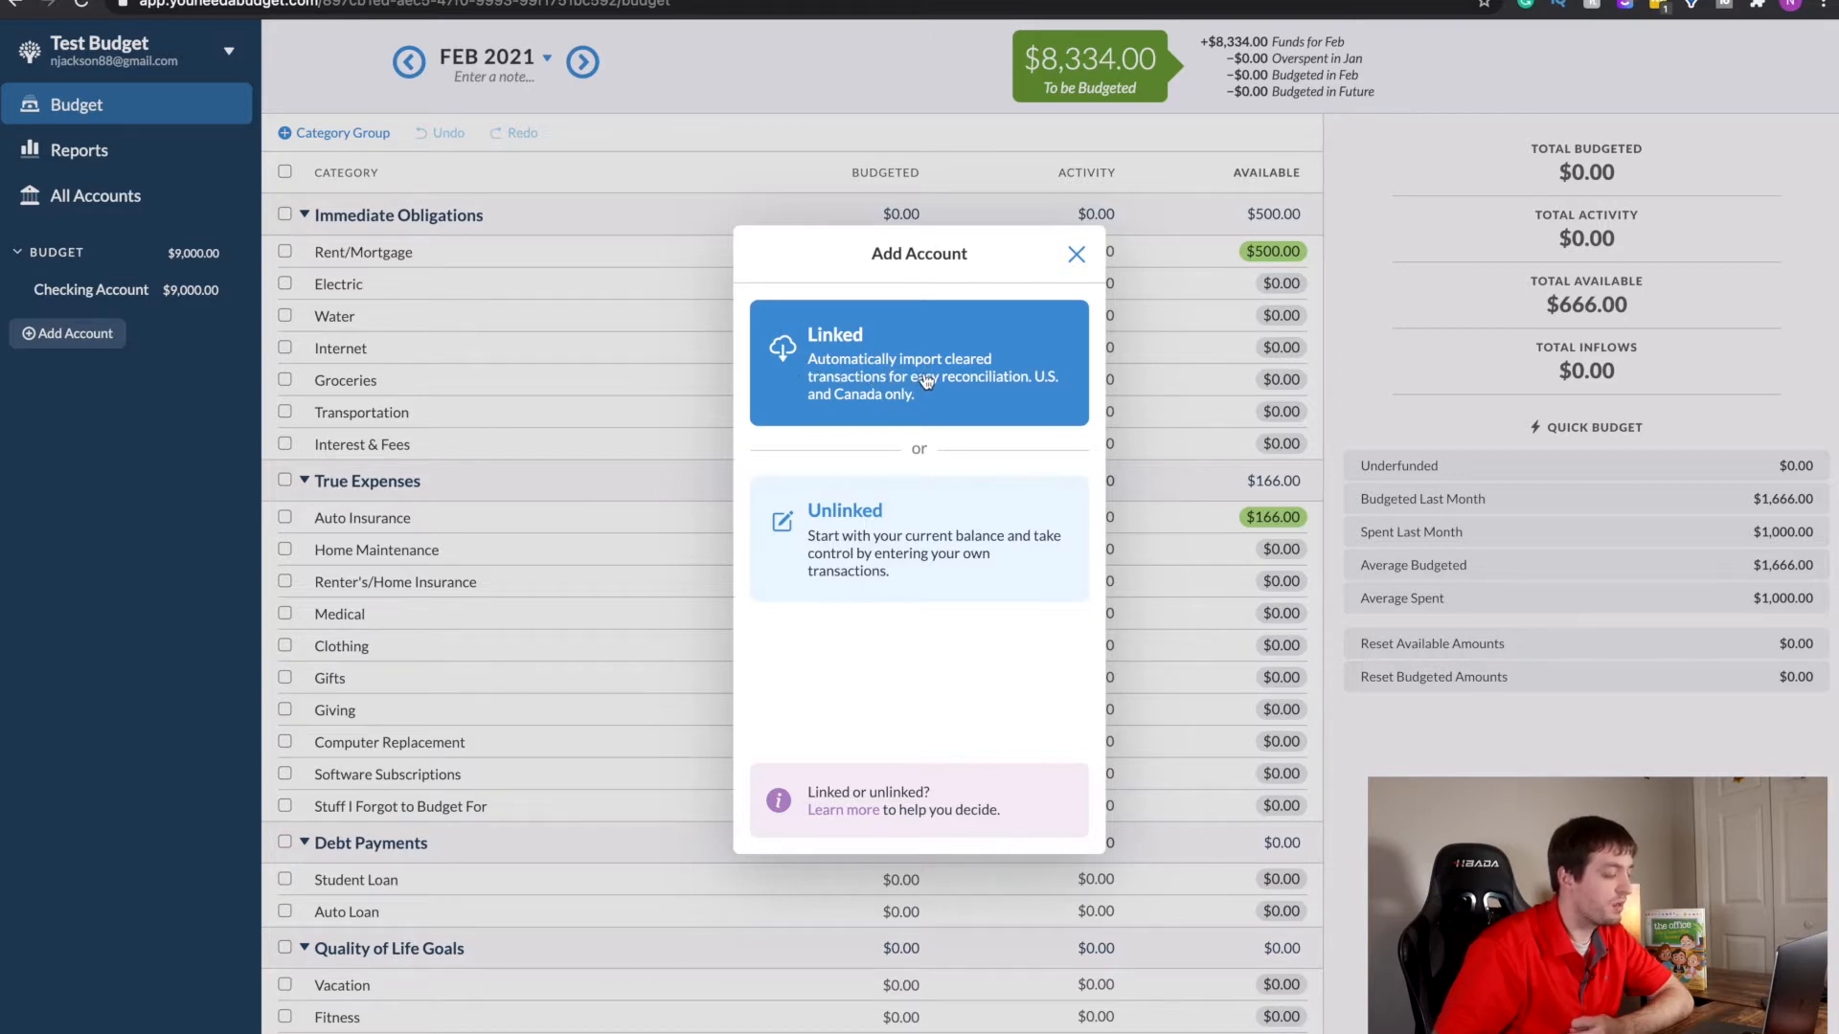
- Choose to add an unlinked account and set its account type to Checking
{"action": "left_click", "coordinate": [865, 554]}
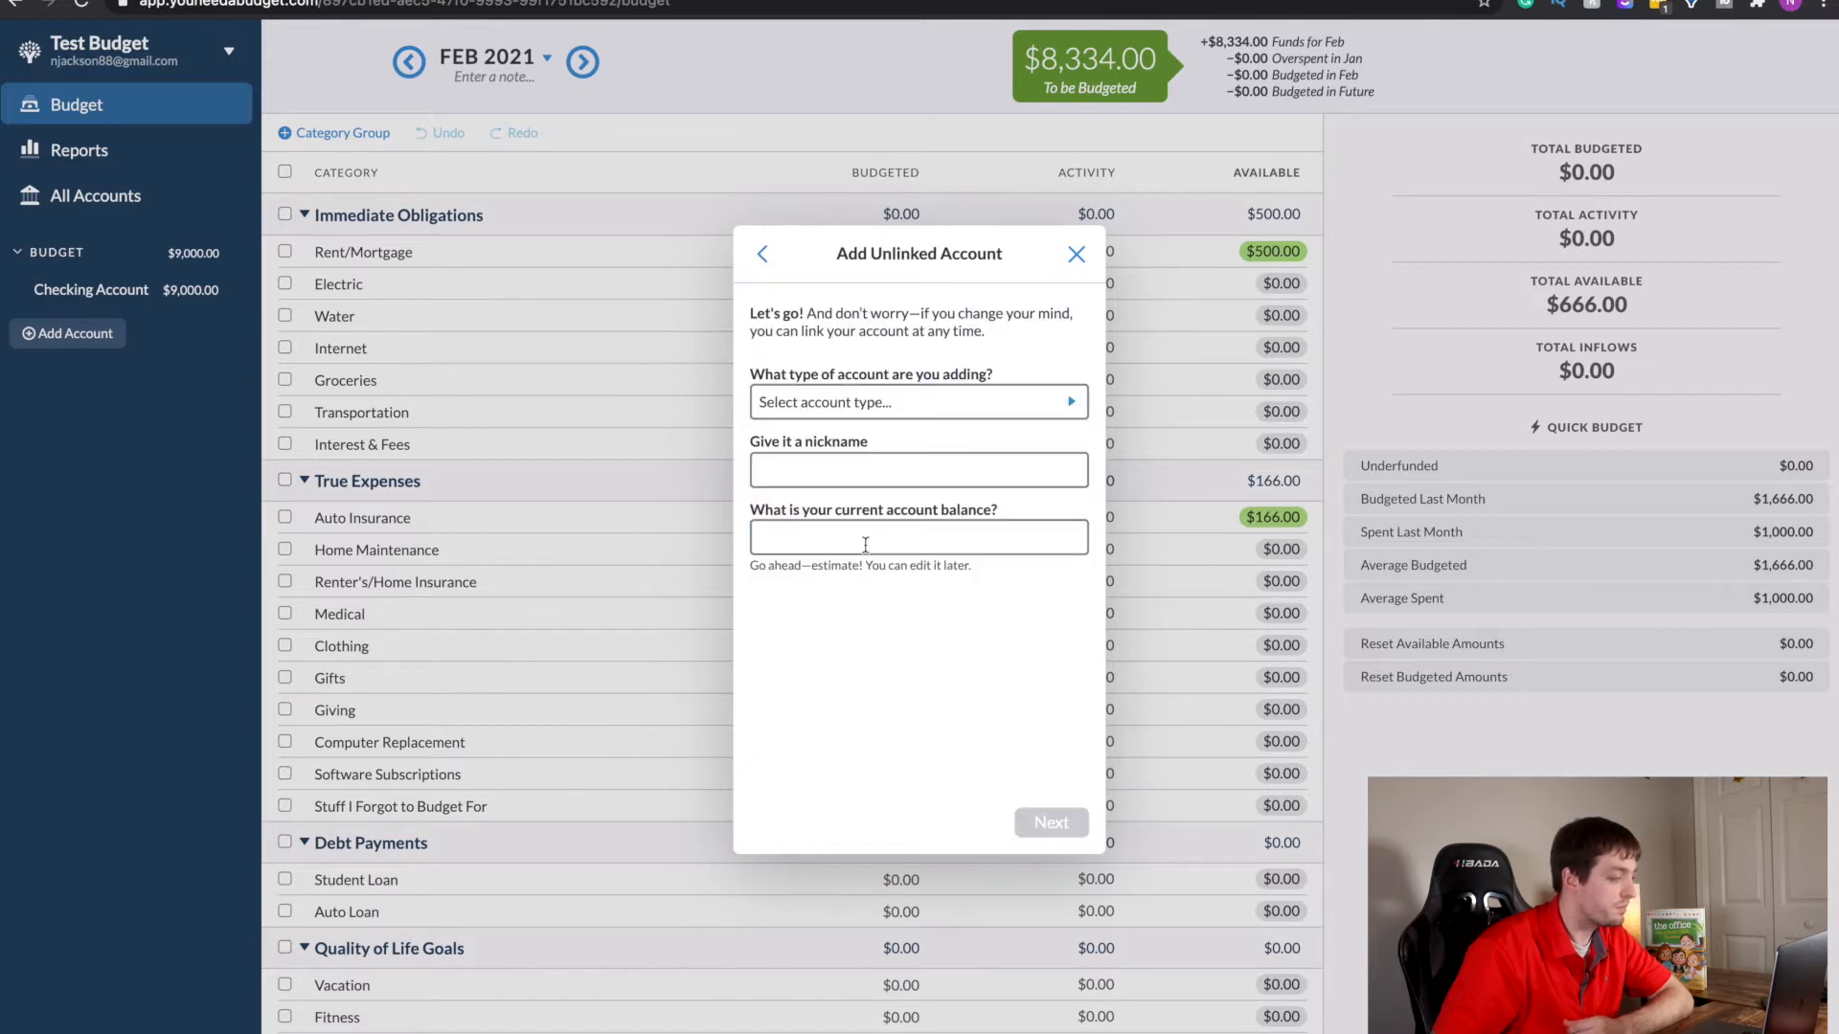
{"action": "left_click", "coordinate": [892, 403]}
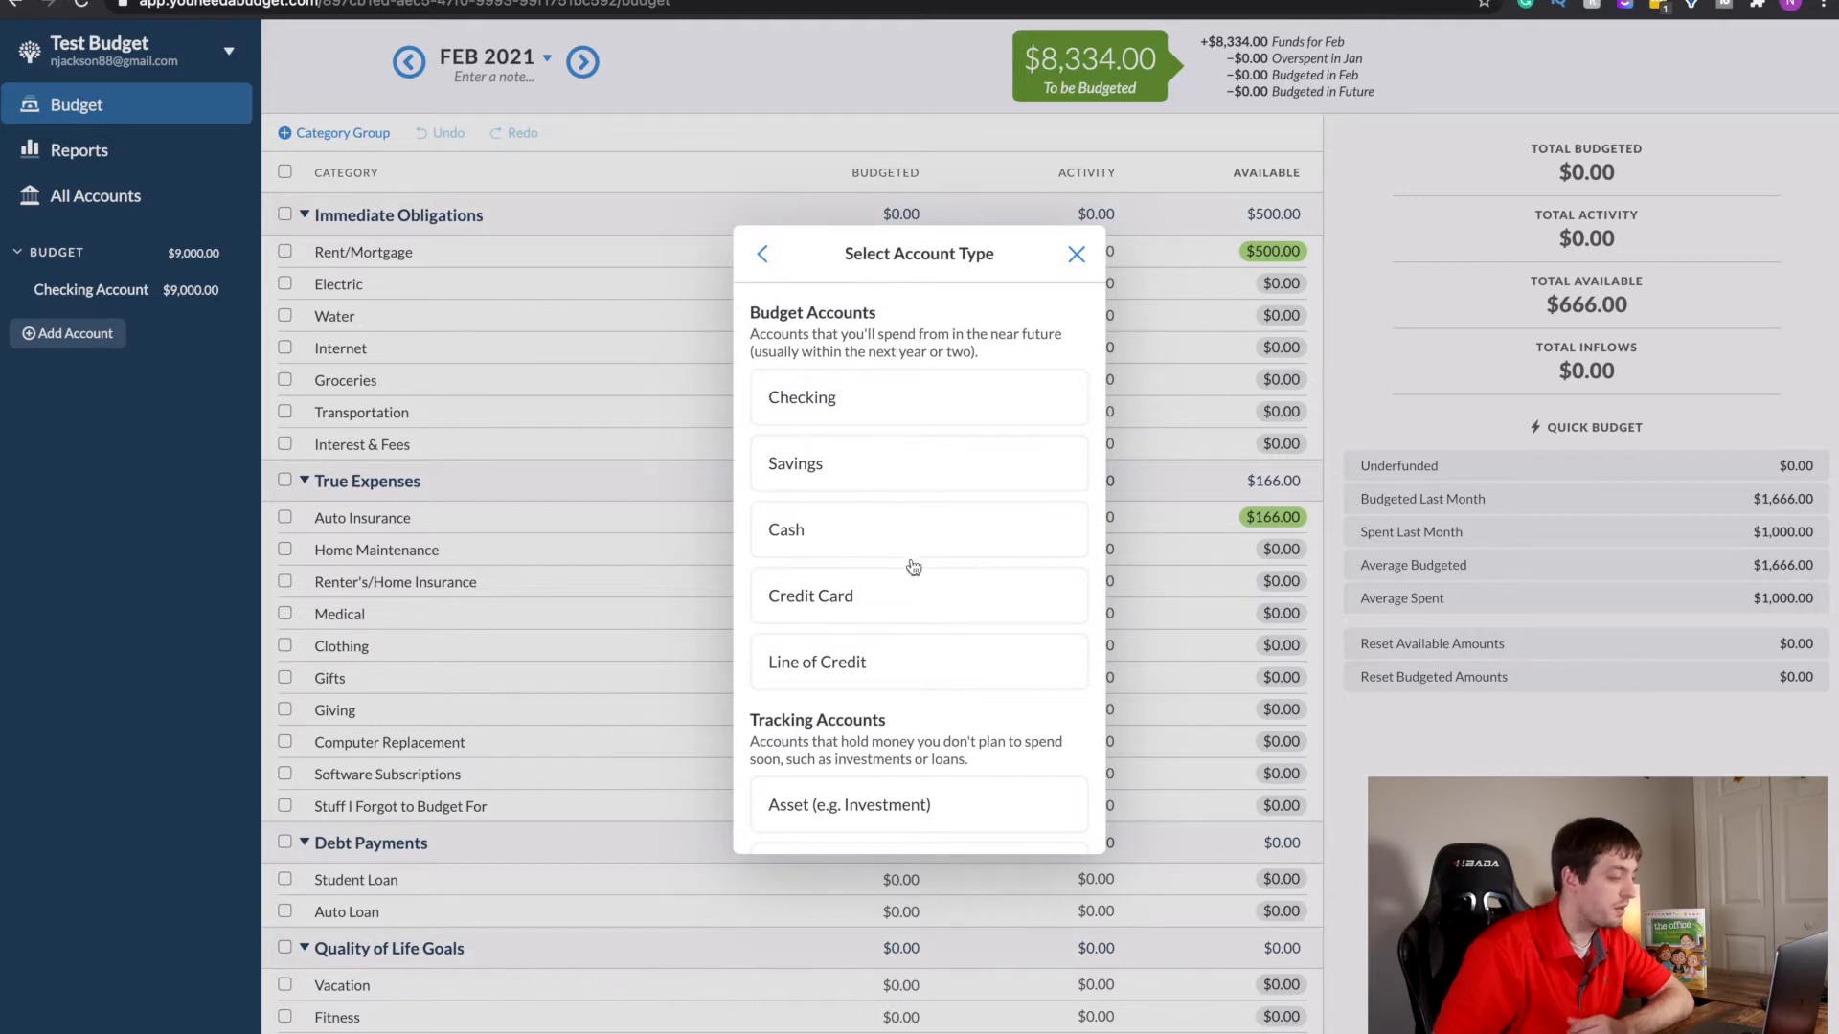
{"action": "scroll", "coordinate": [882, 709], "scroll_direction": "down", "scroll_amount": 2}
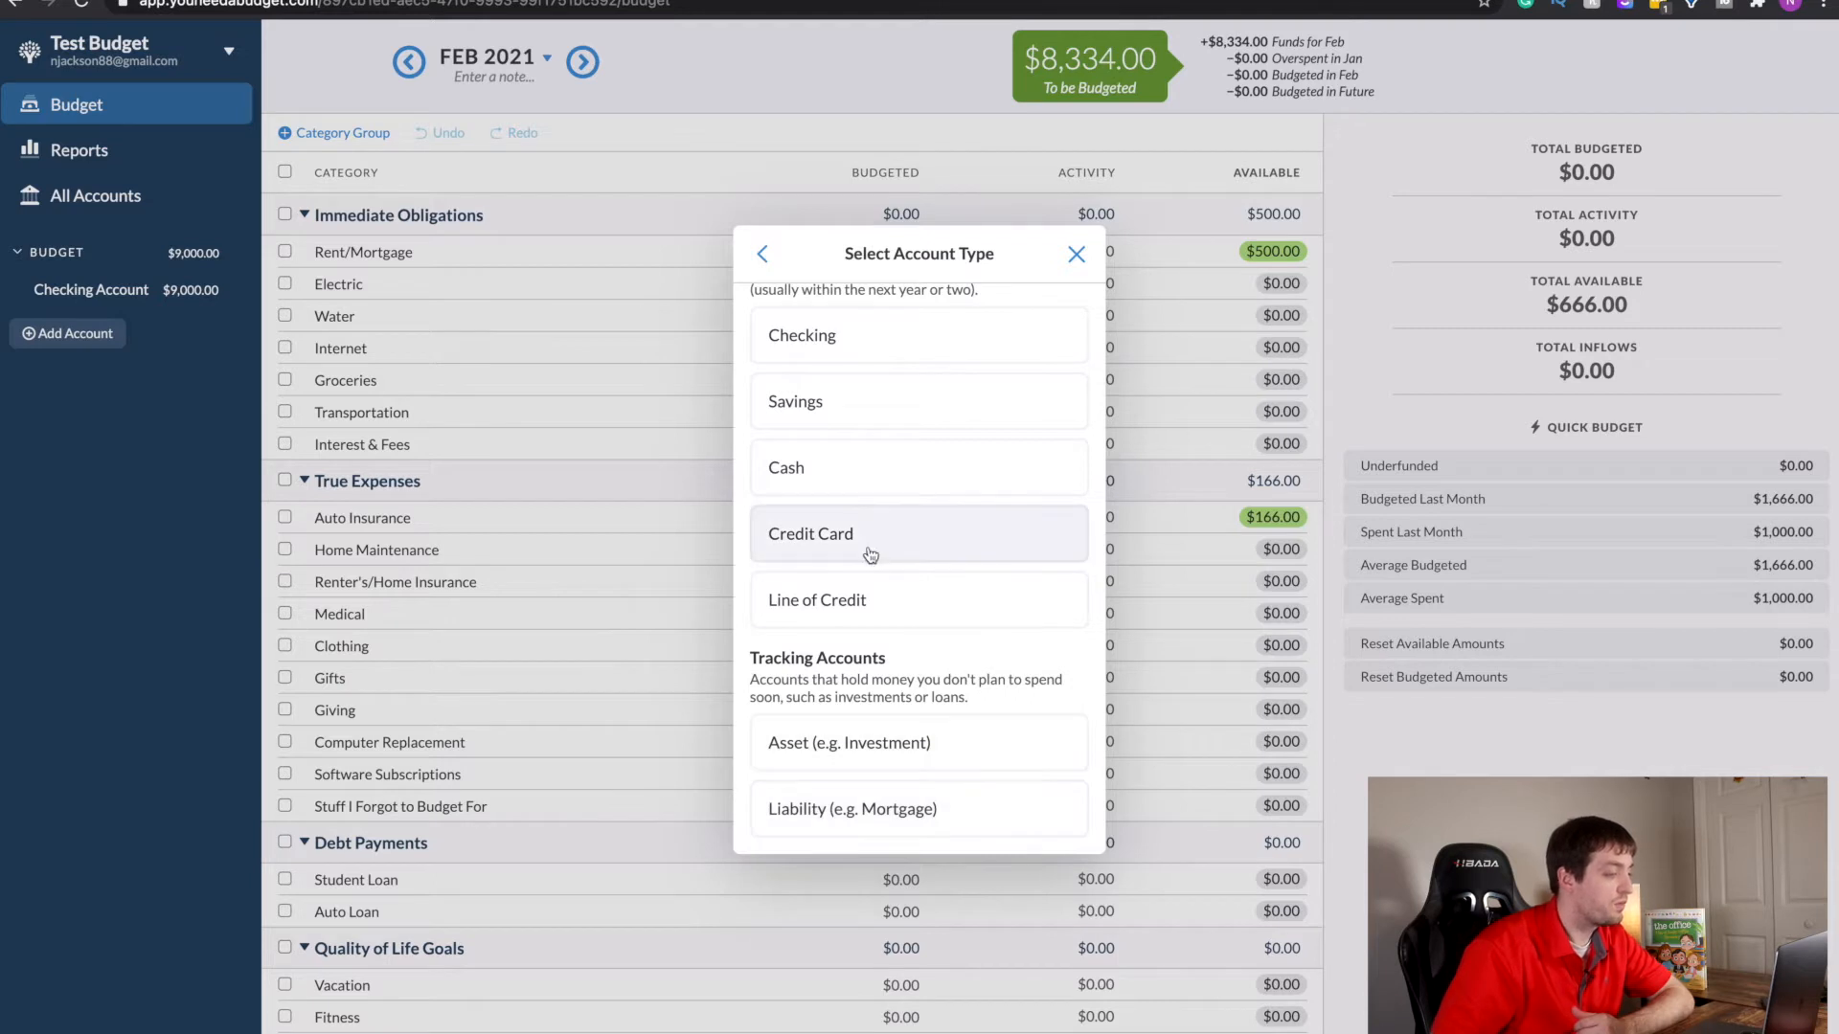
{"action": "scroll", "coordinate": [867, 546], "scroll_direction": "up", "scroll_amount": 1}
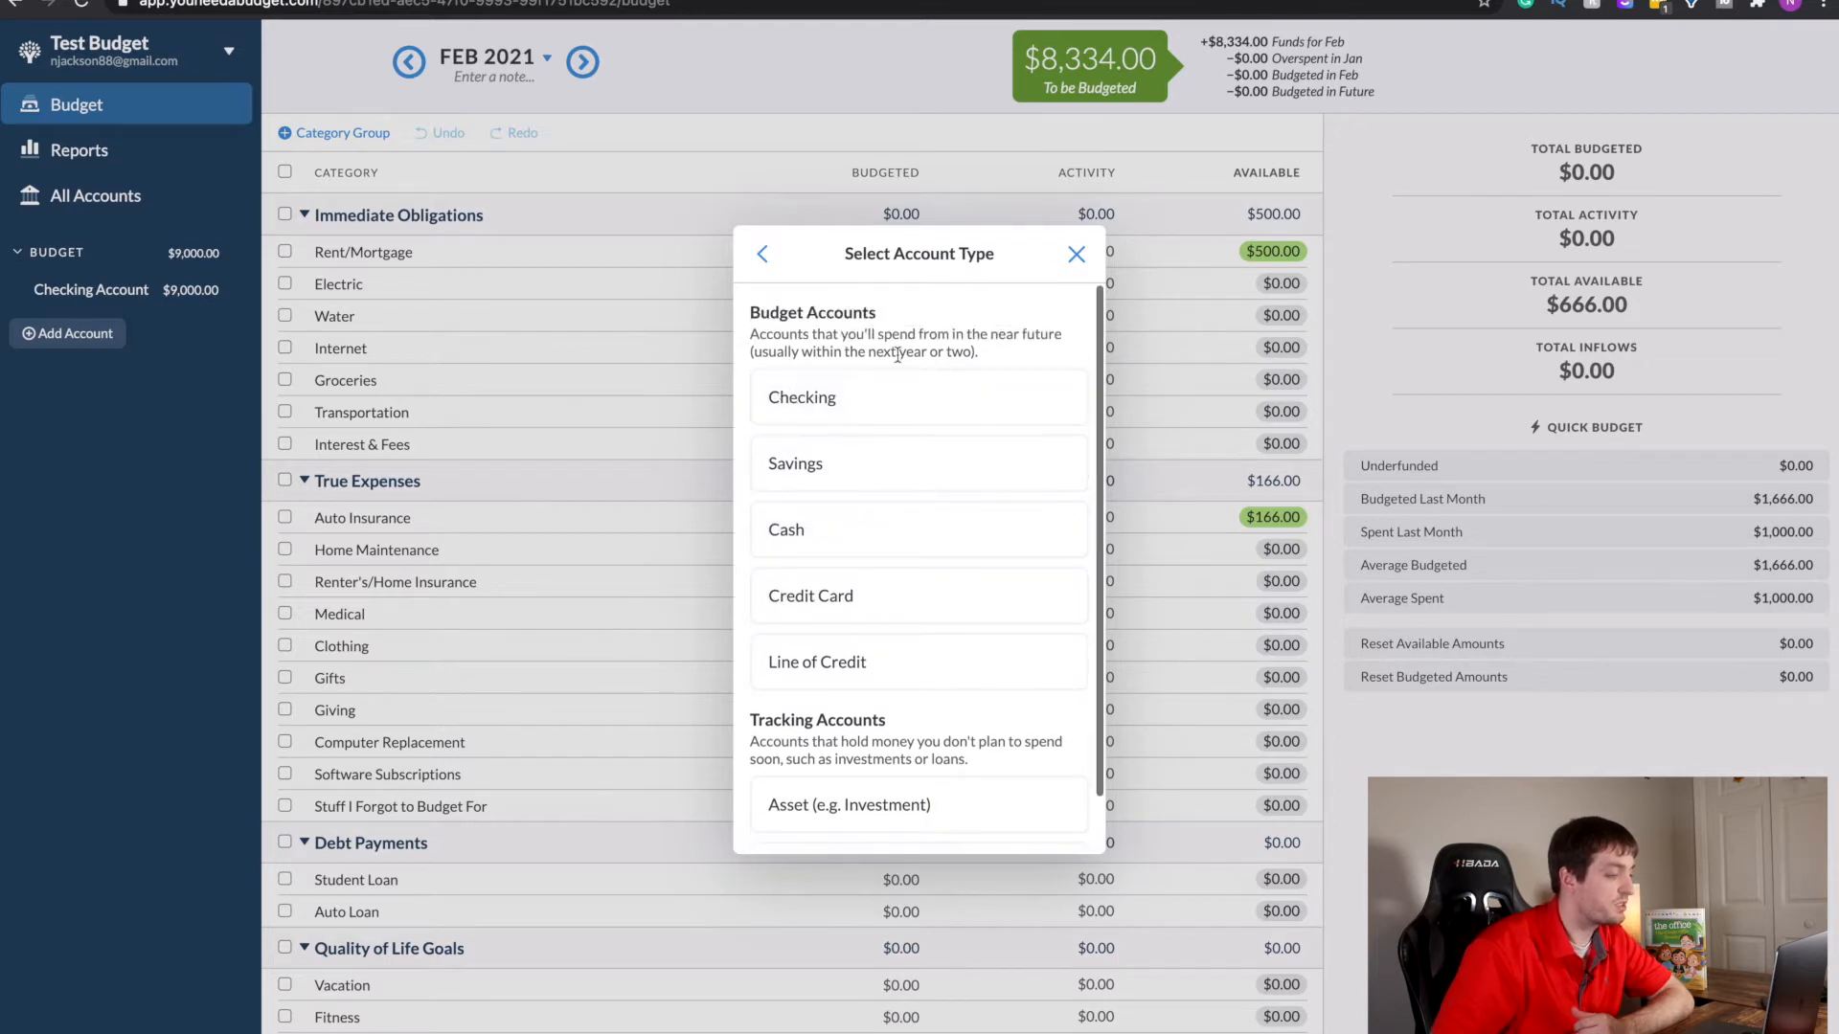
{"action": "left_click", "coordinate": [830, 407]}
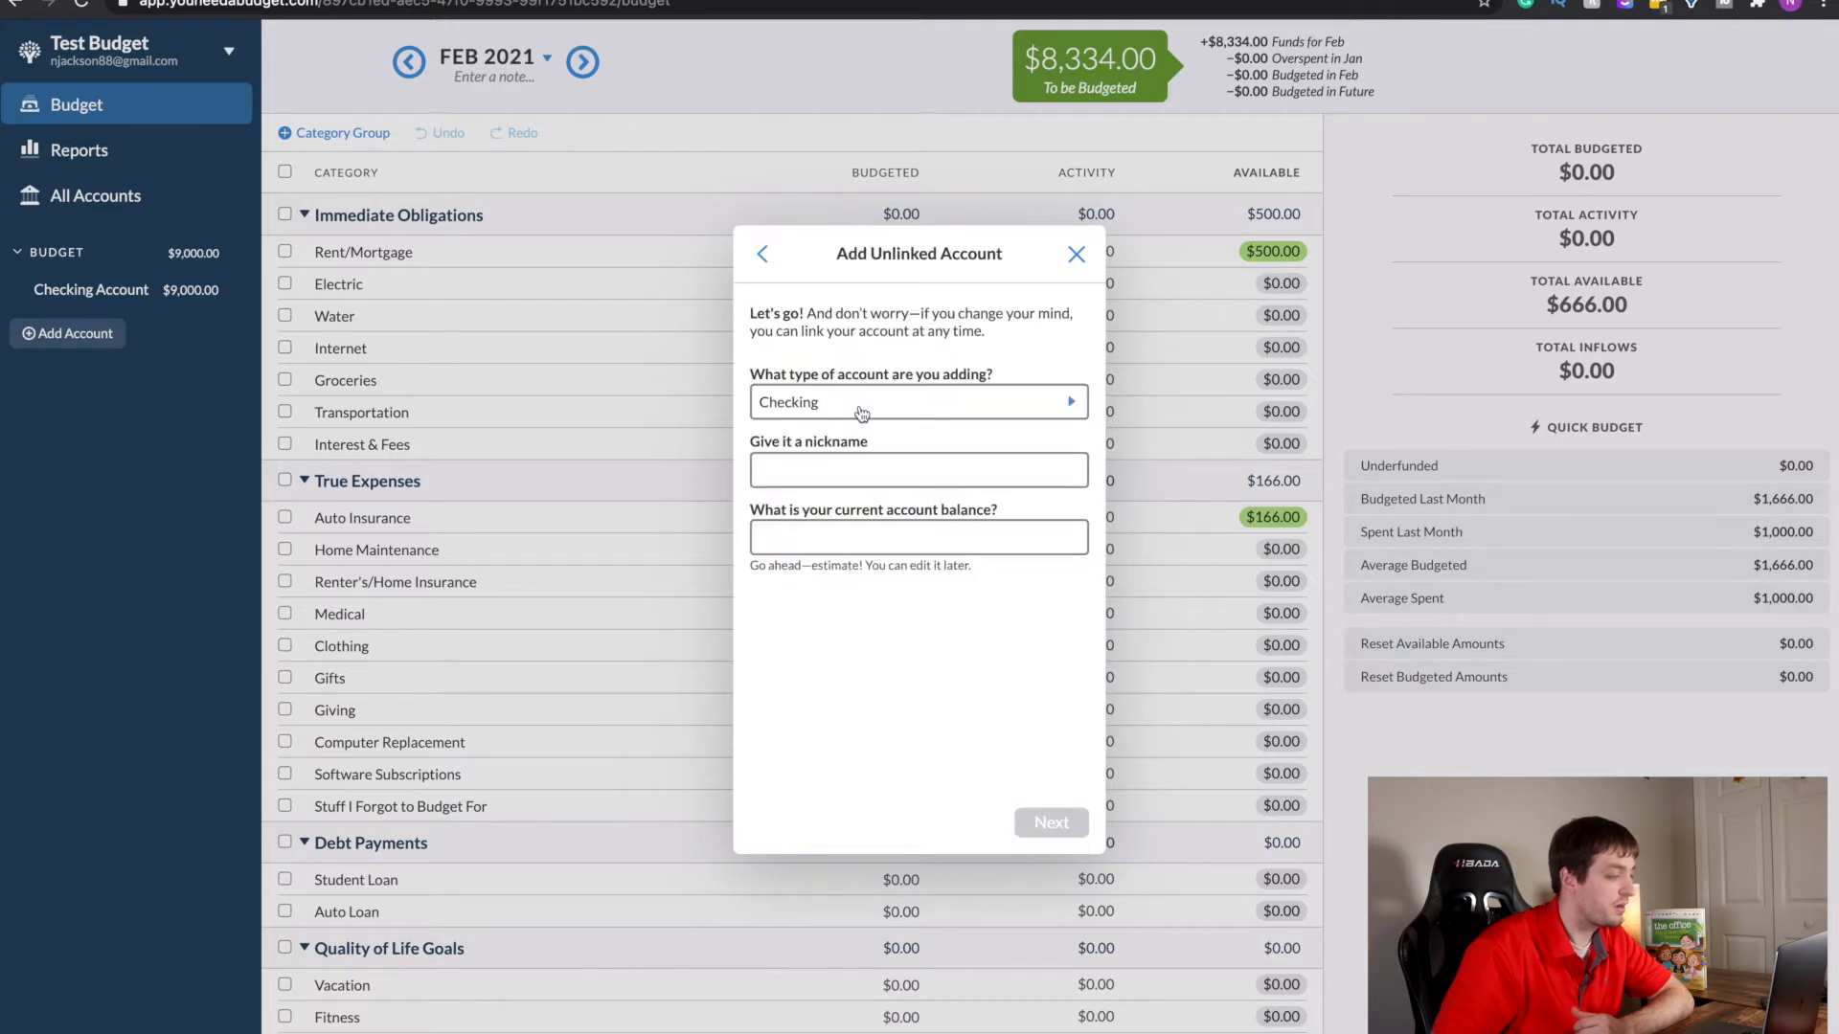
- Nickname the account with the owner's first name plus "Checking", set its current balance to 1000, and finish adding it
{"action": "left_click", "coordinate": [875, 470]}
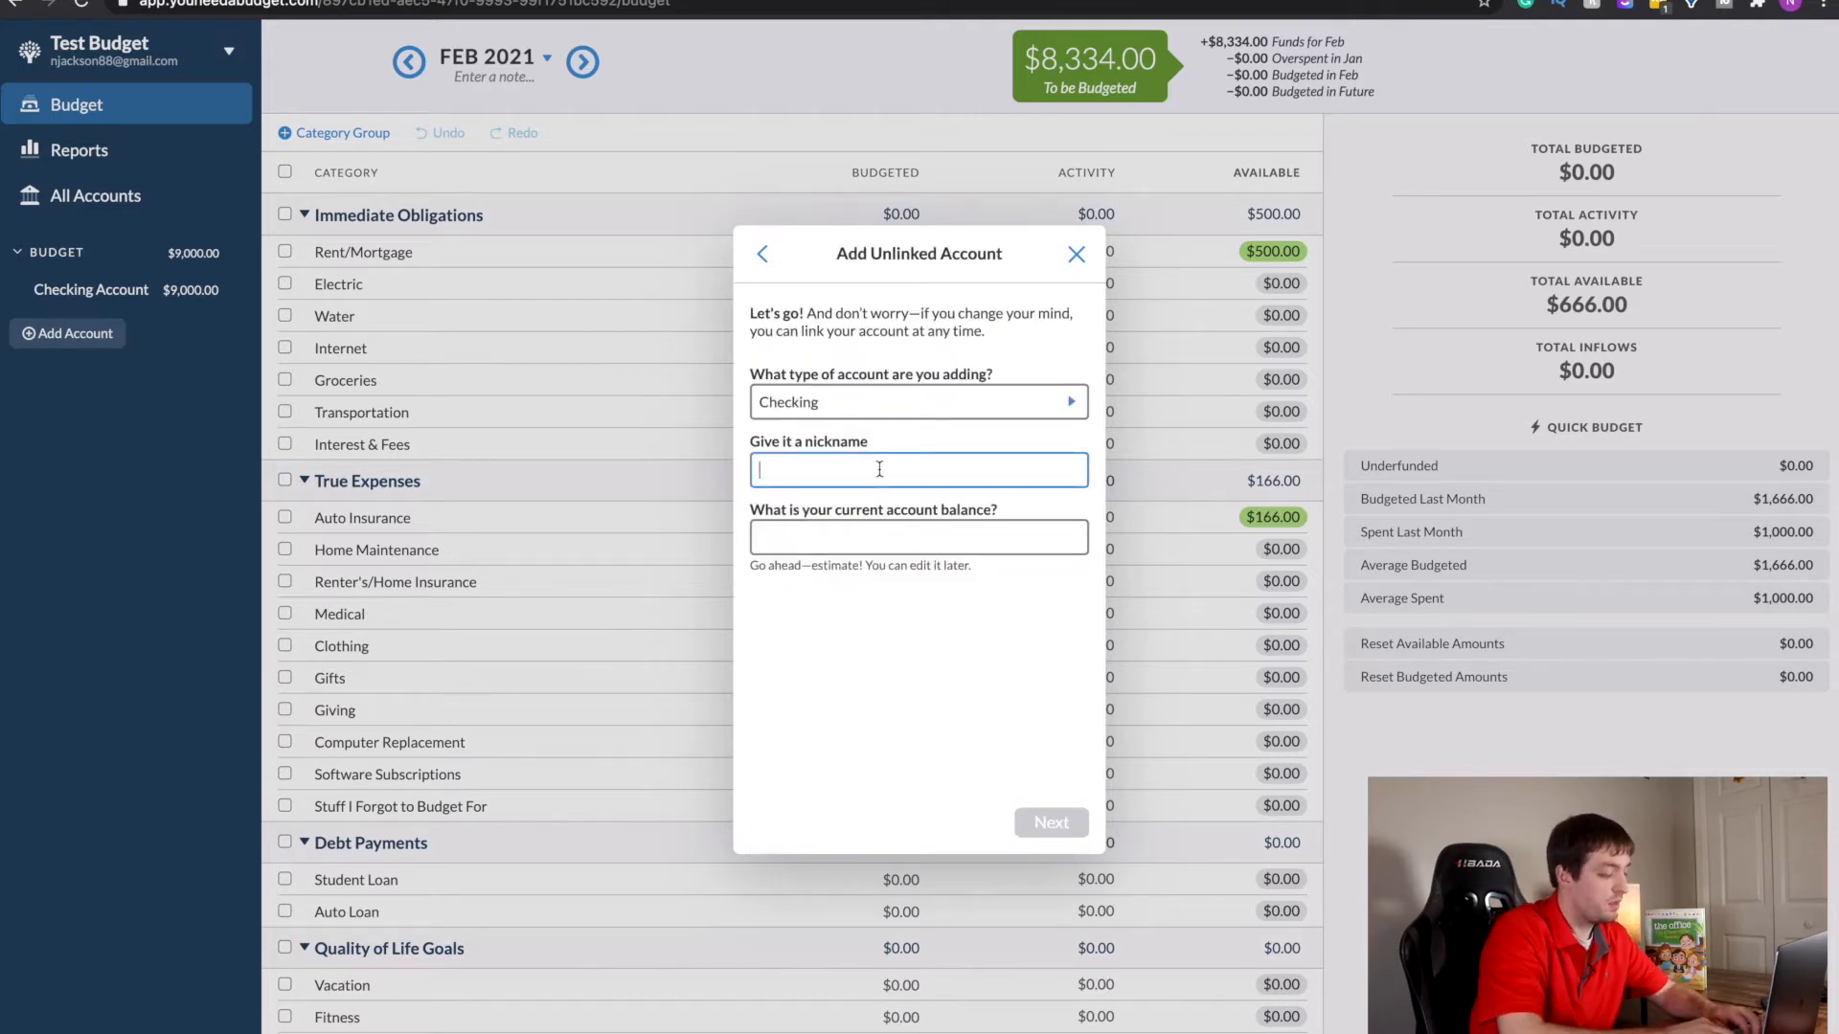
{"action": "type", "text": "Na"}
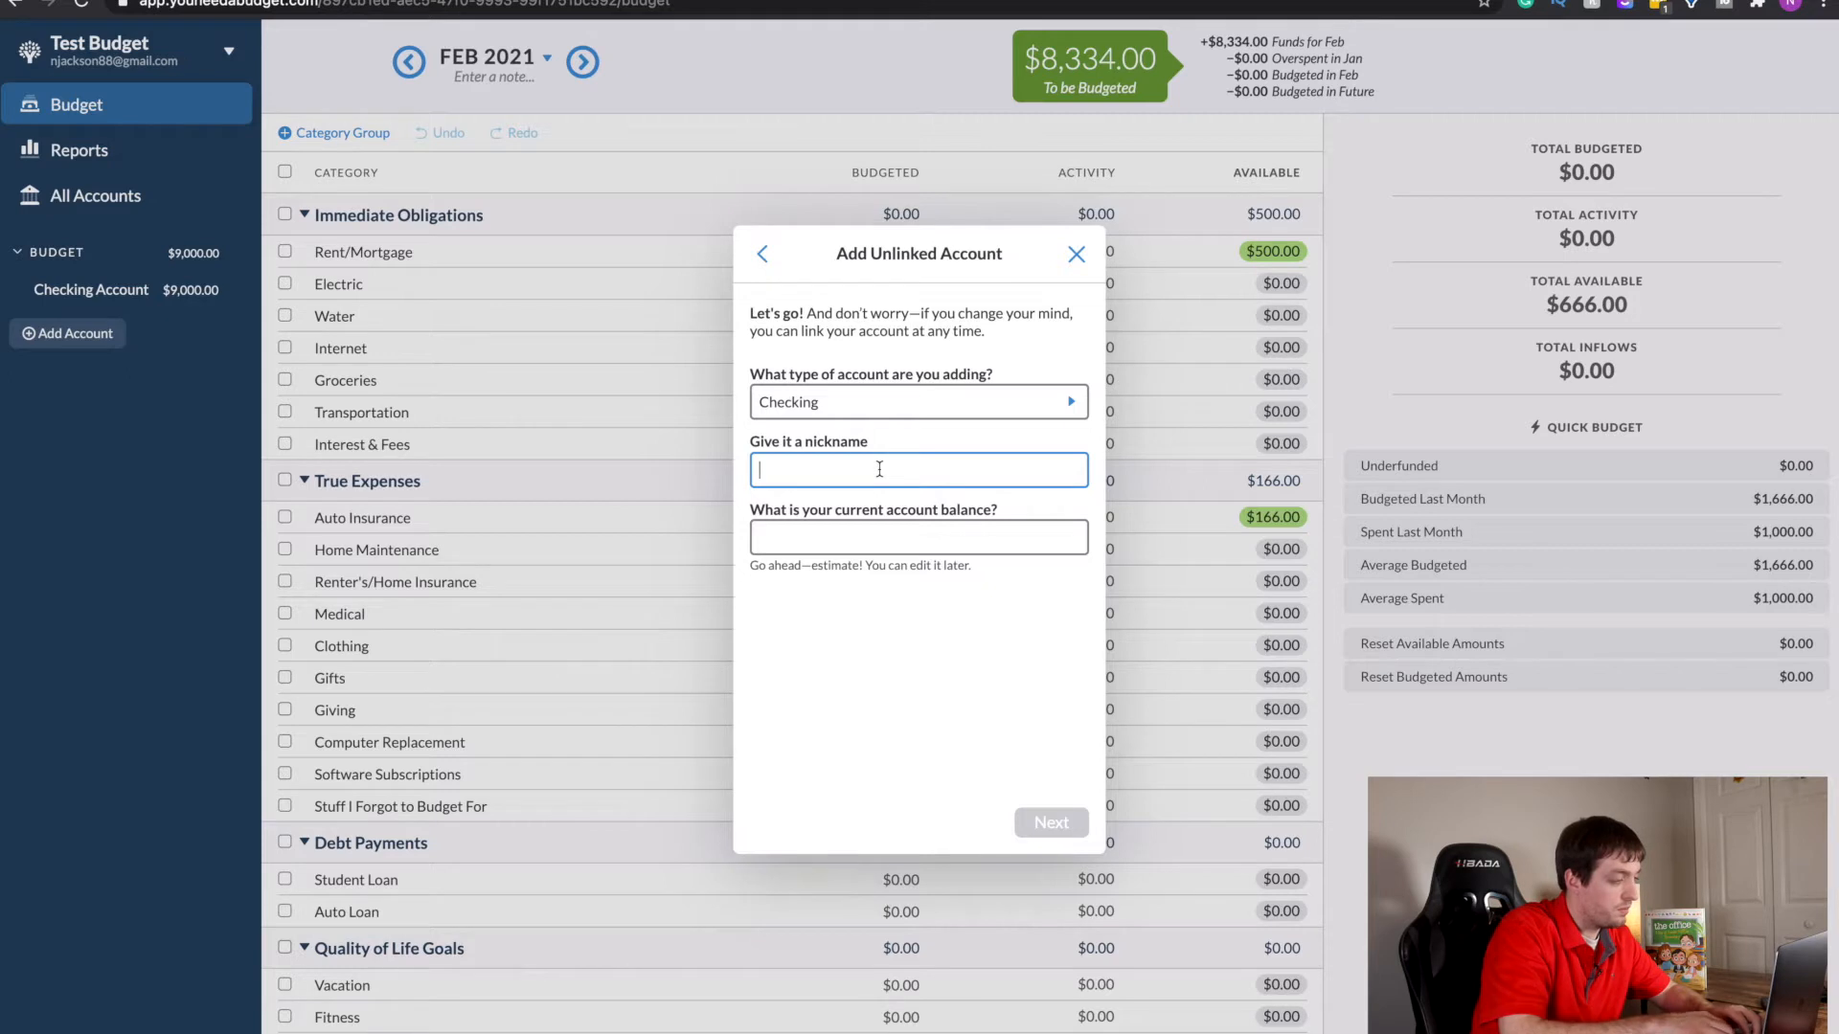
{"action": "type", "text": "te Checking"}
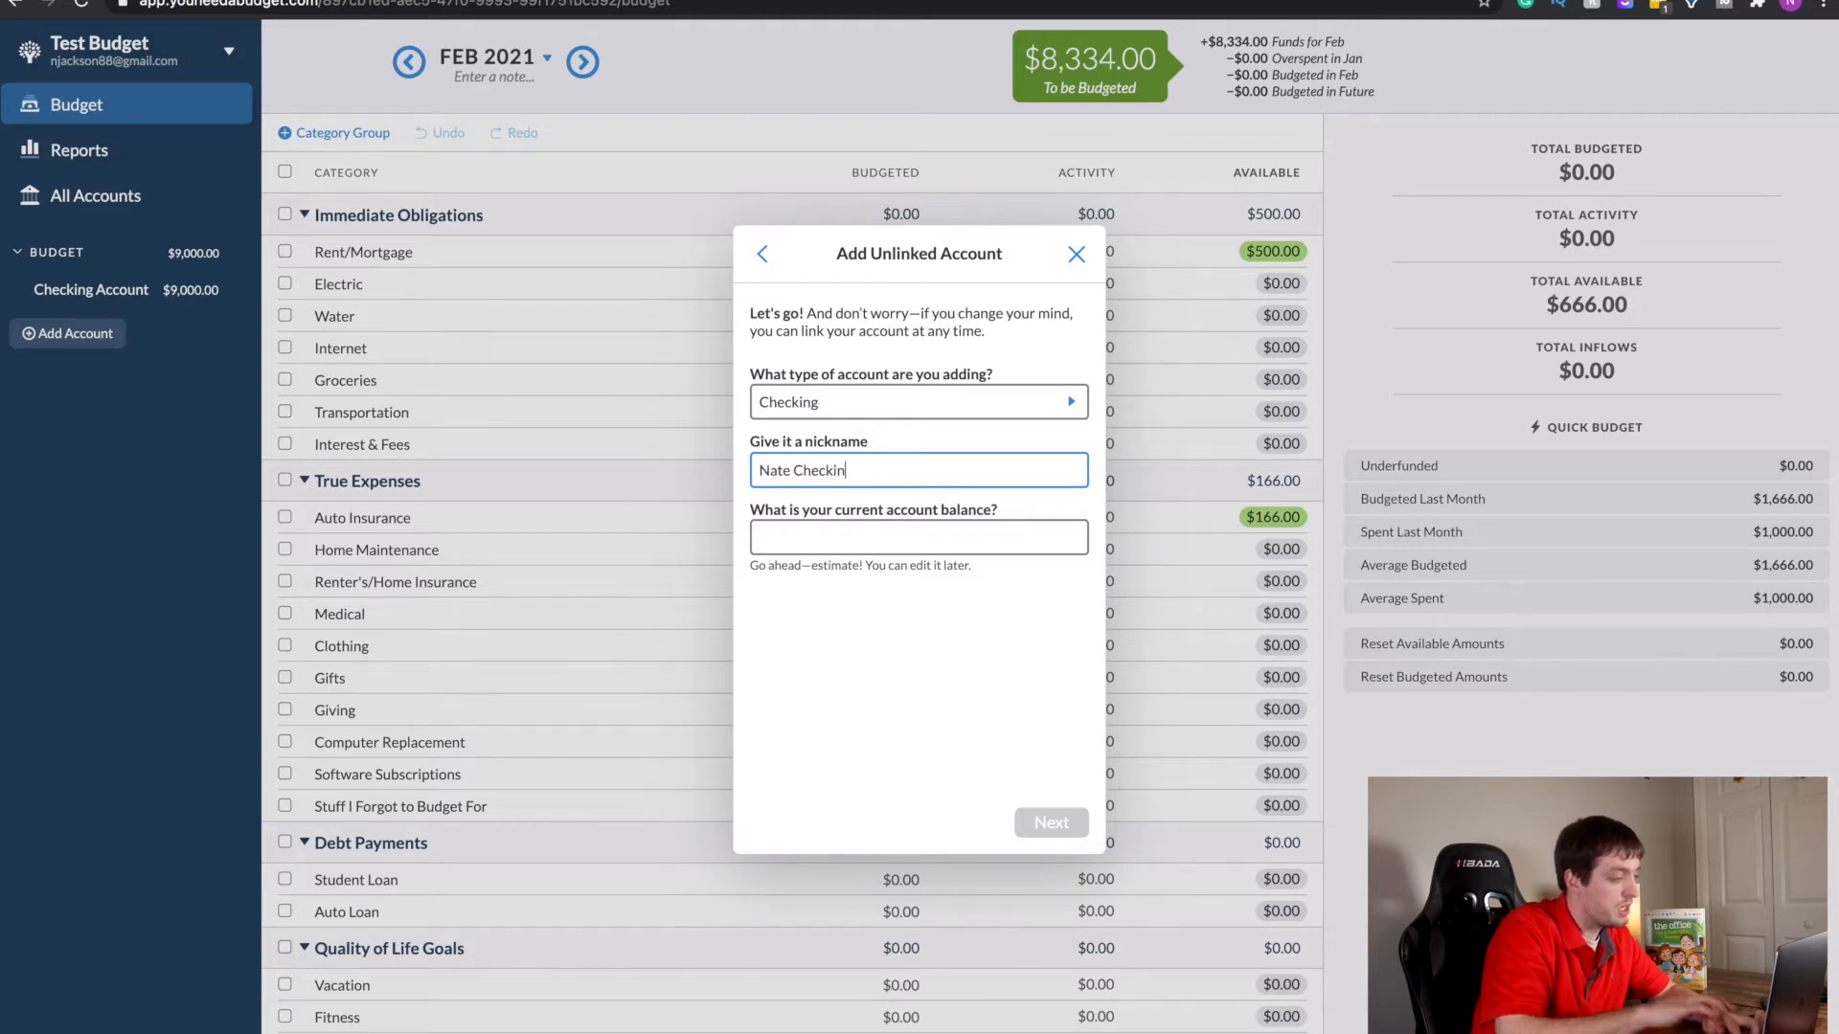
{"action": "left_click", "coordinate": [910, 536]}
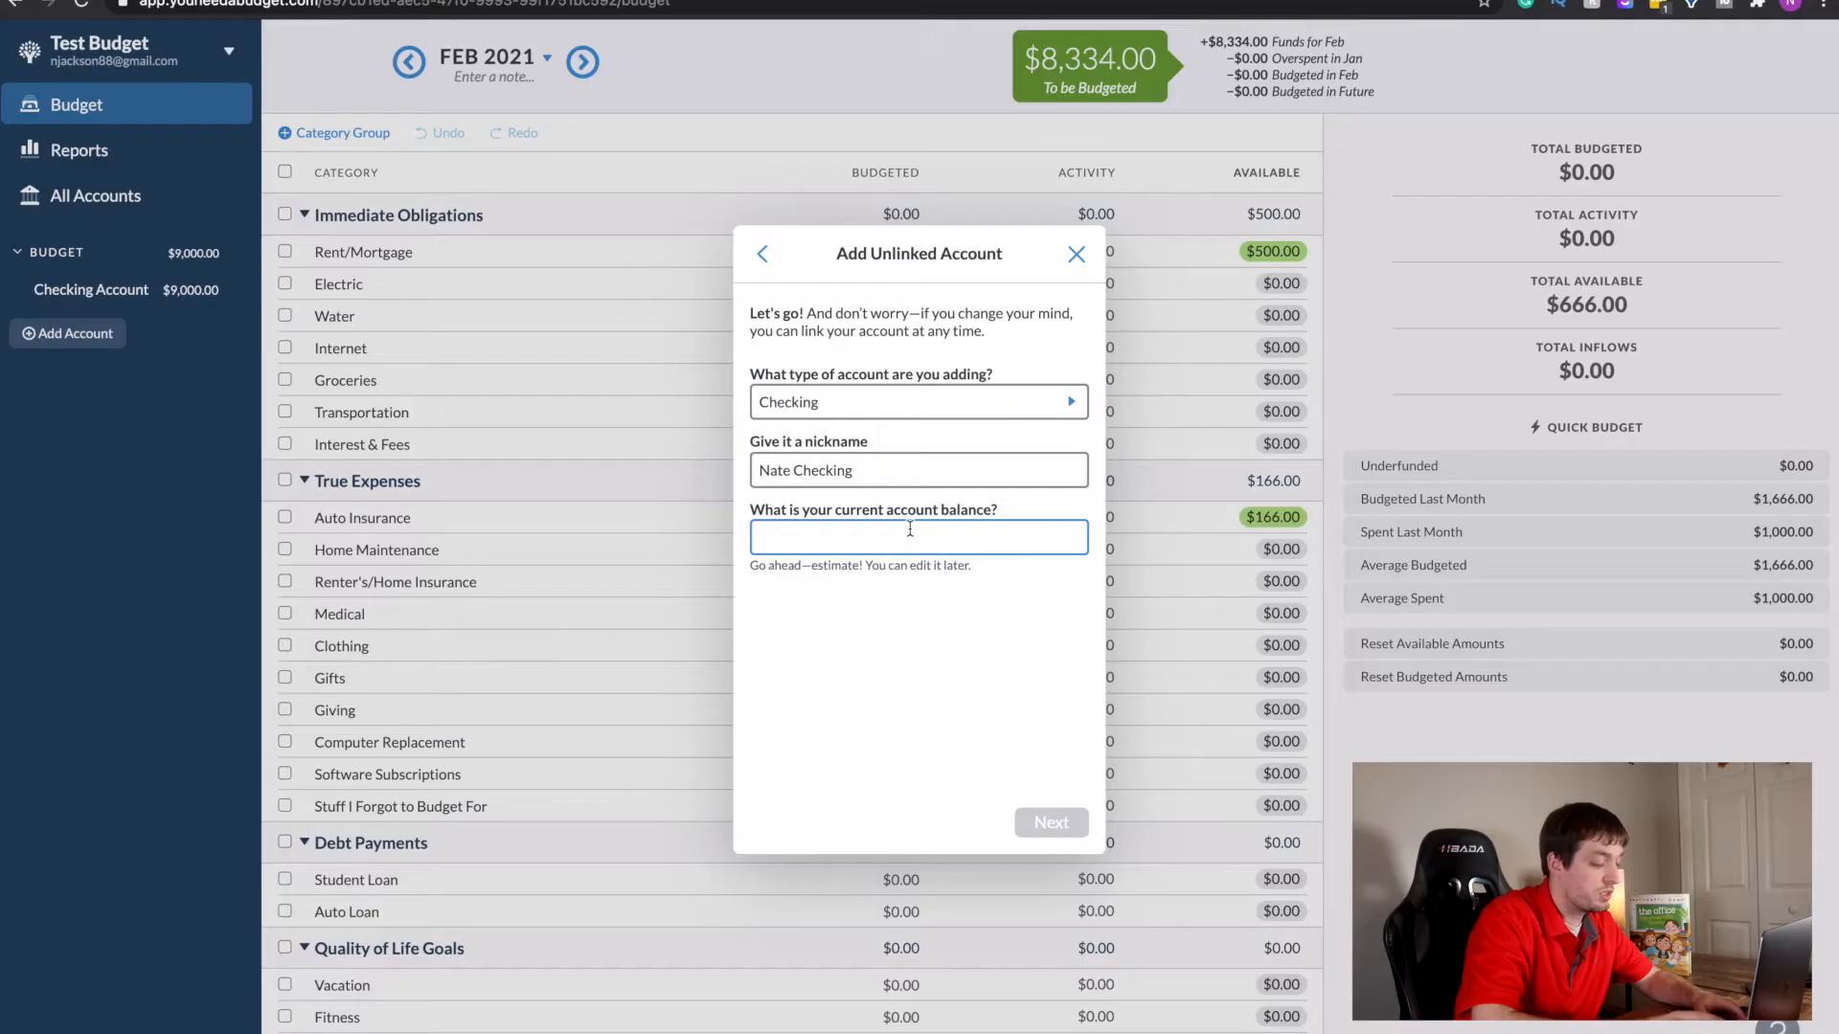
{"action": "type", "text": "1000"}
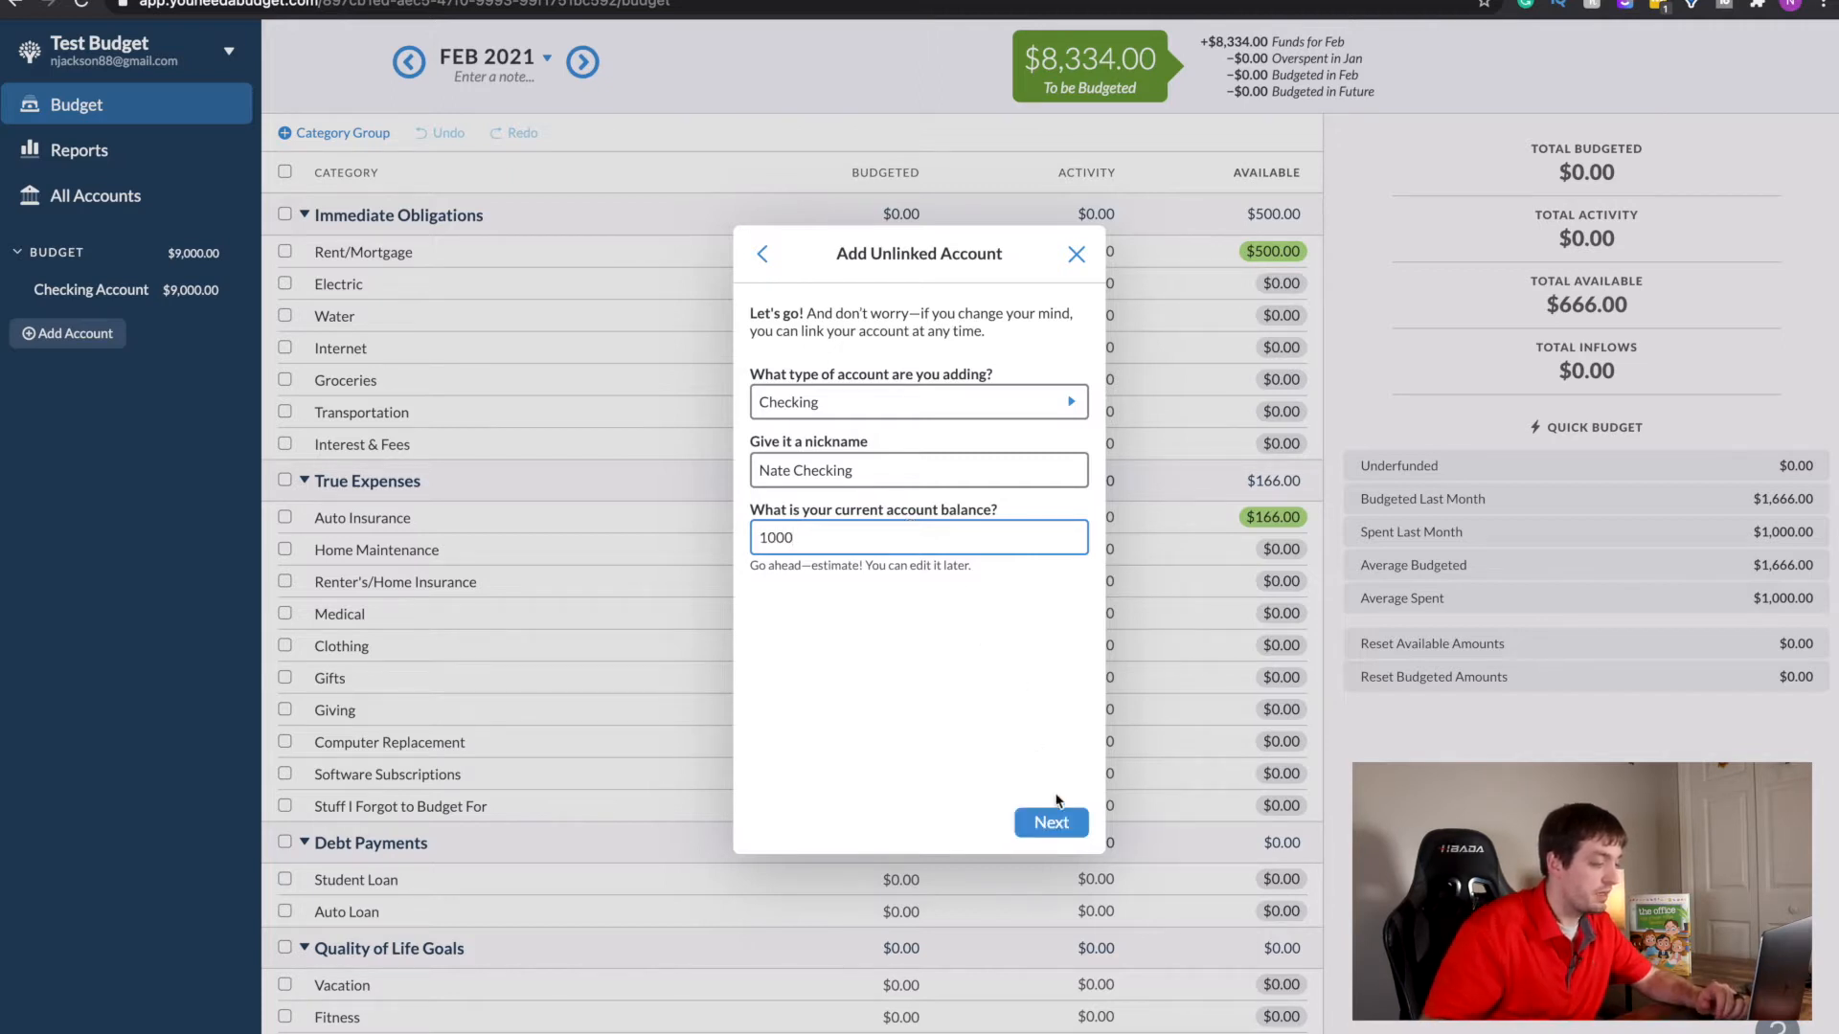
{"action": "left_click", "coordinate": [1051, 824]}
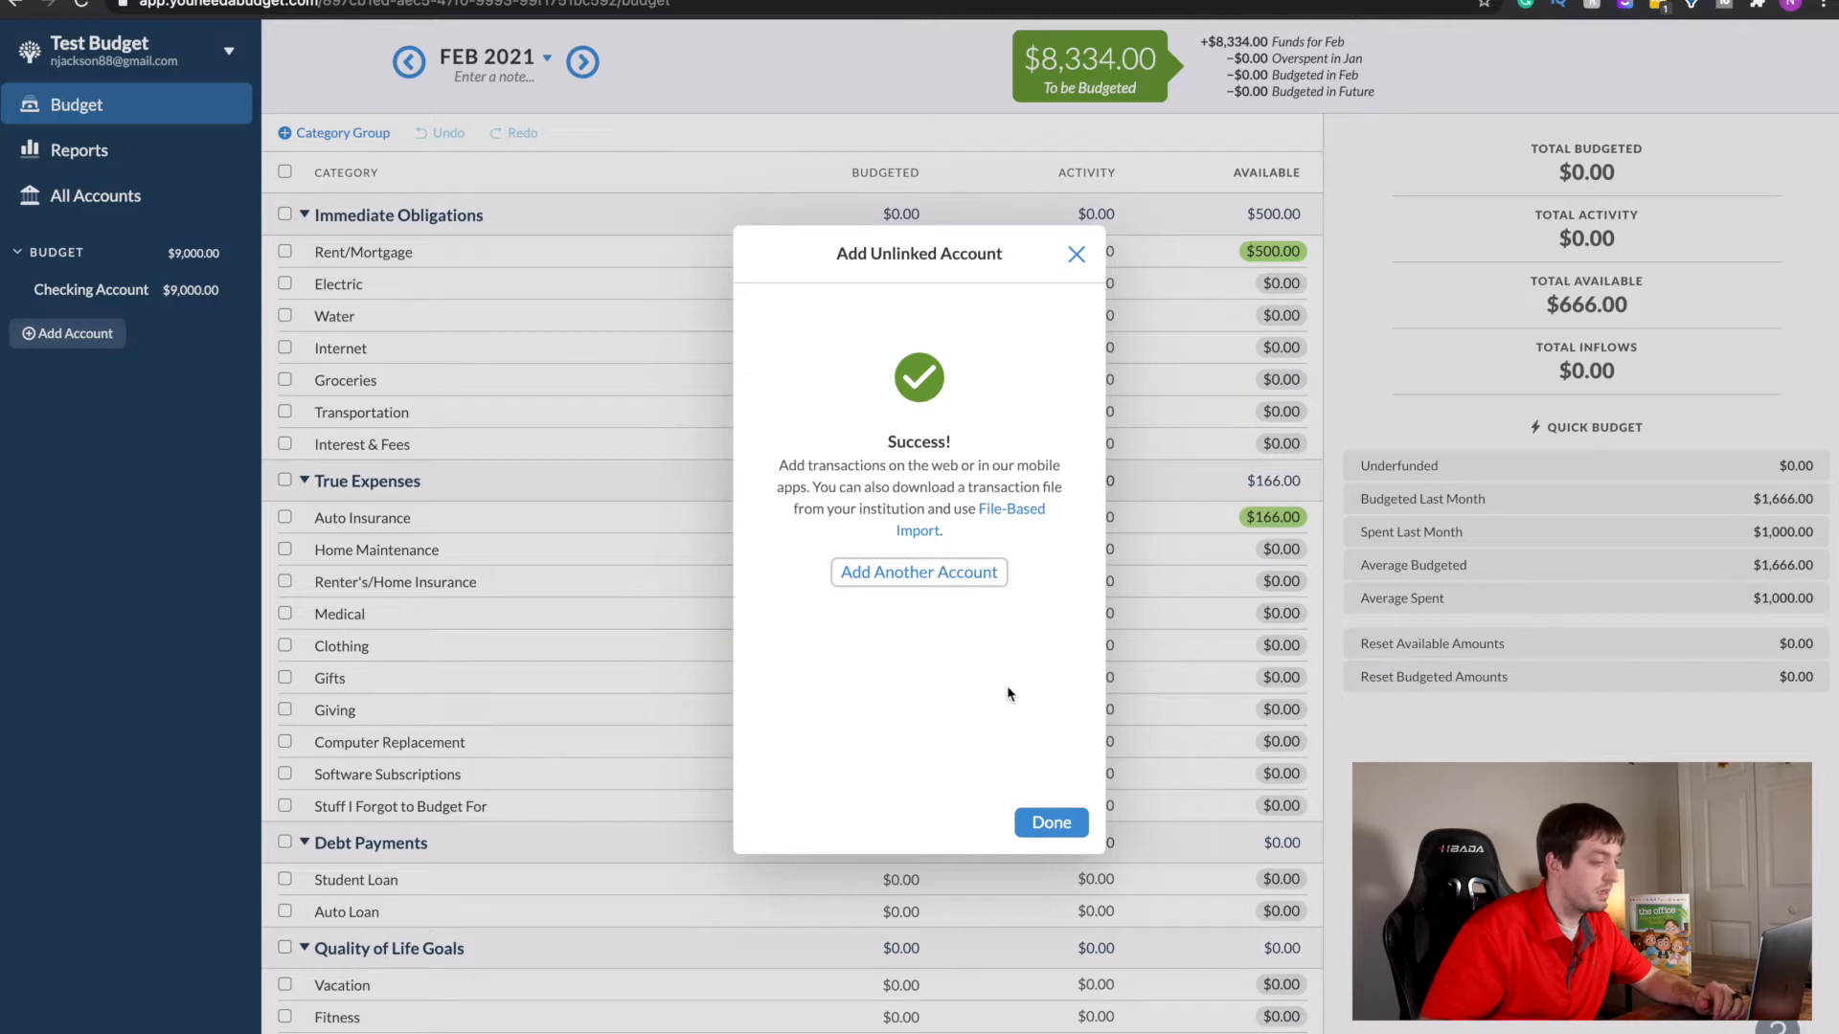
{"action": "left_click", "coordinate": [1068, 831]}
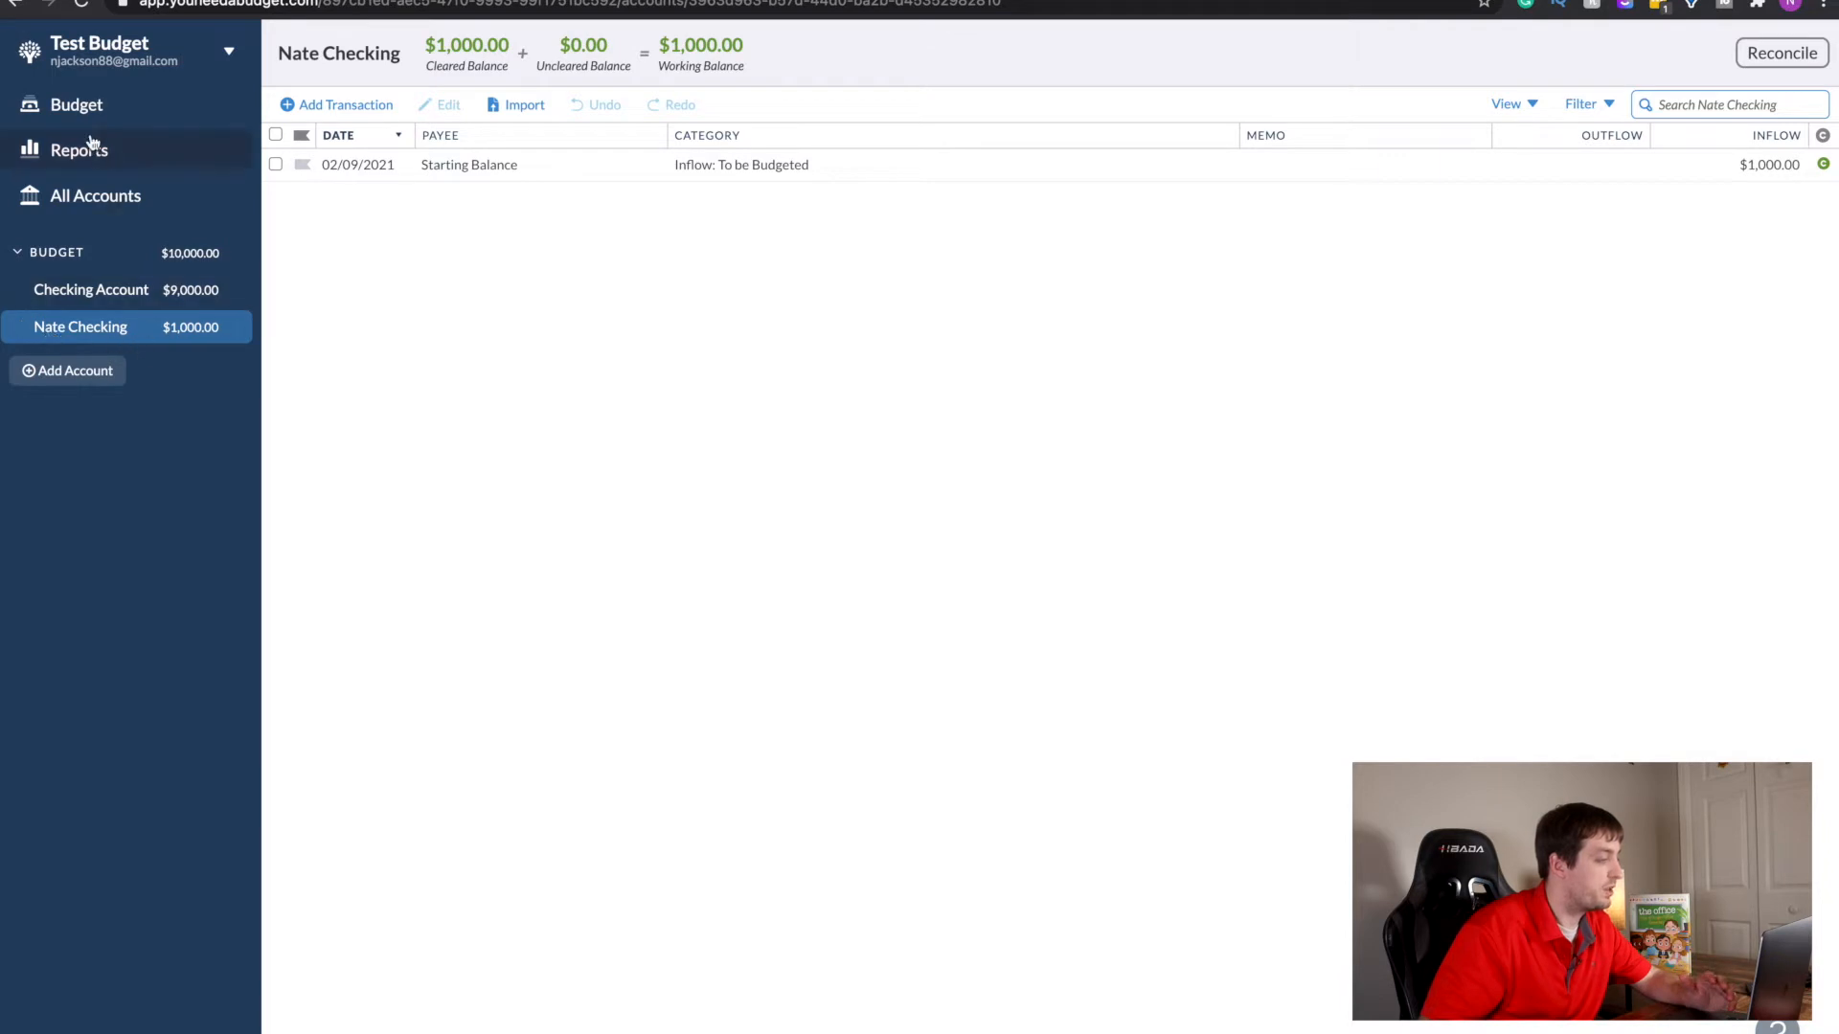
- In the newly added checking account, start a transaction dated 02/09/2021 with Walmart as the payee
{"action": "left_click", "coordinate": [91, 105]}
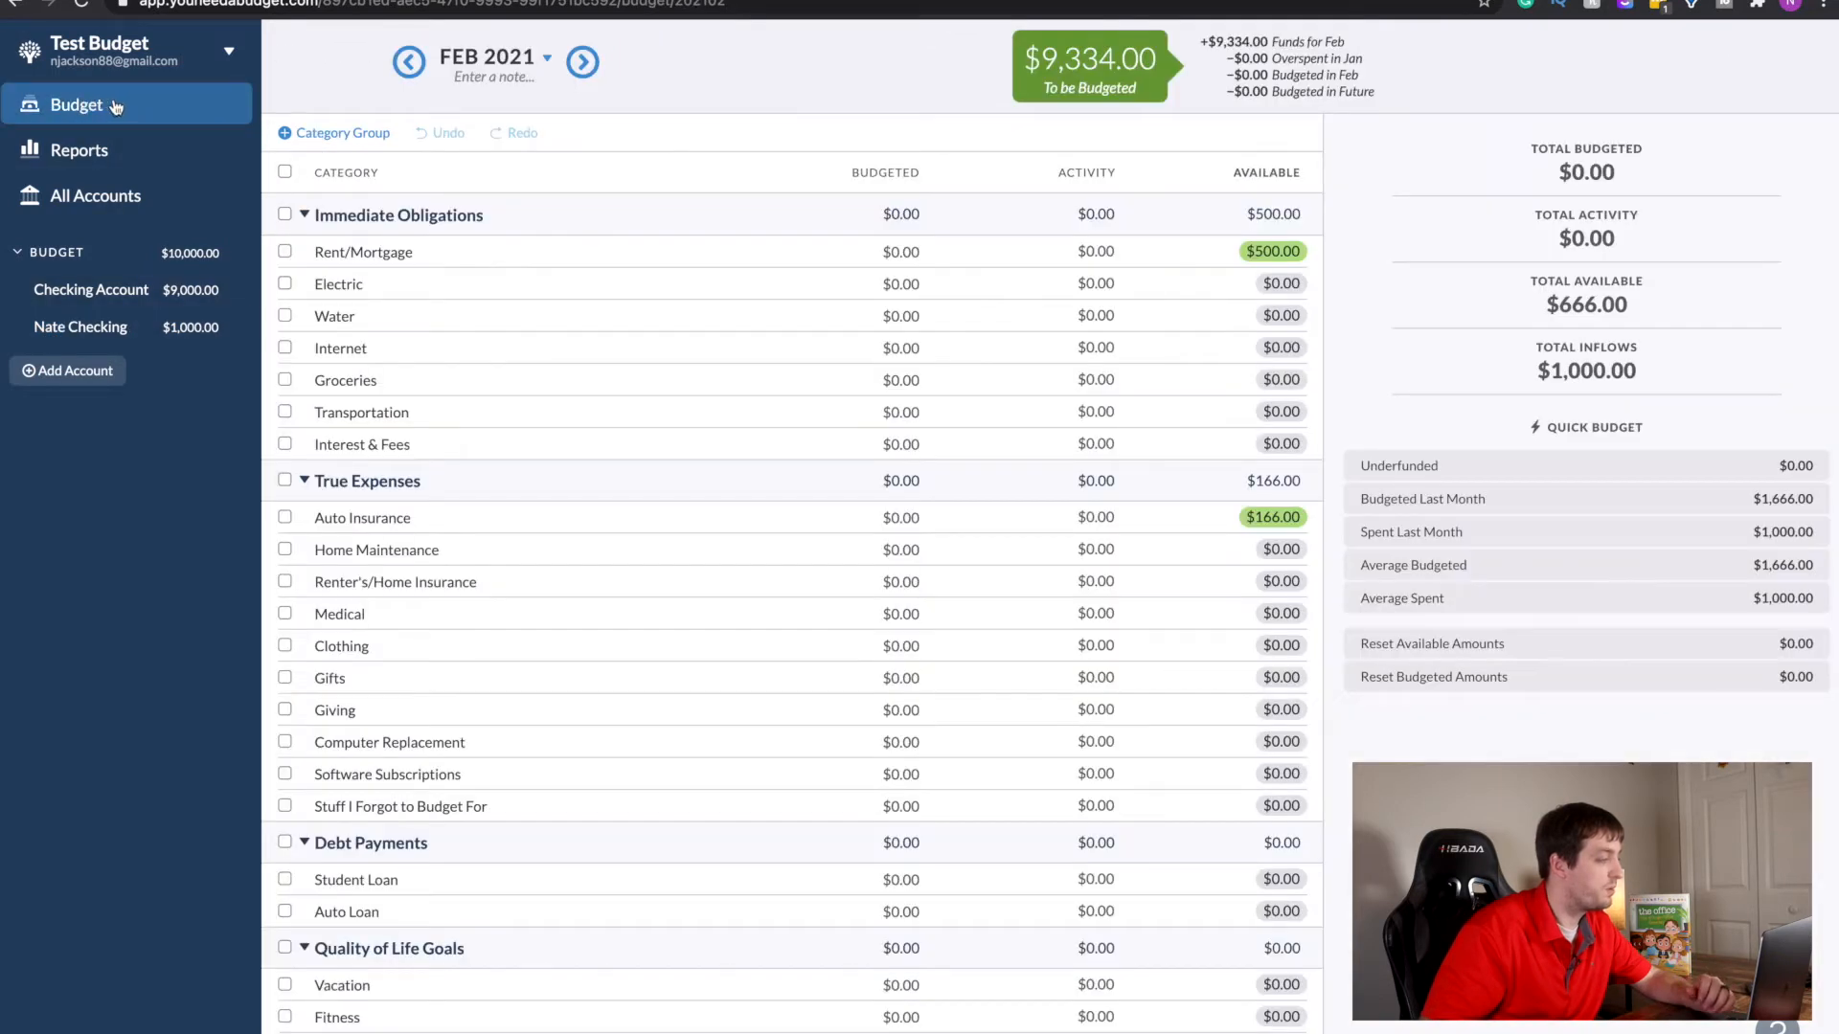
{"action": "left_click", "coordinate": [131, 331]}
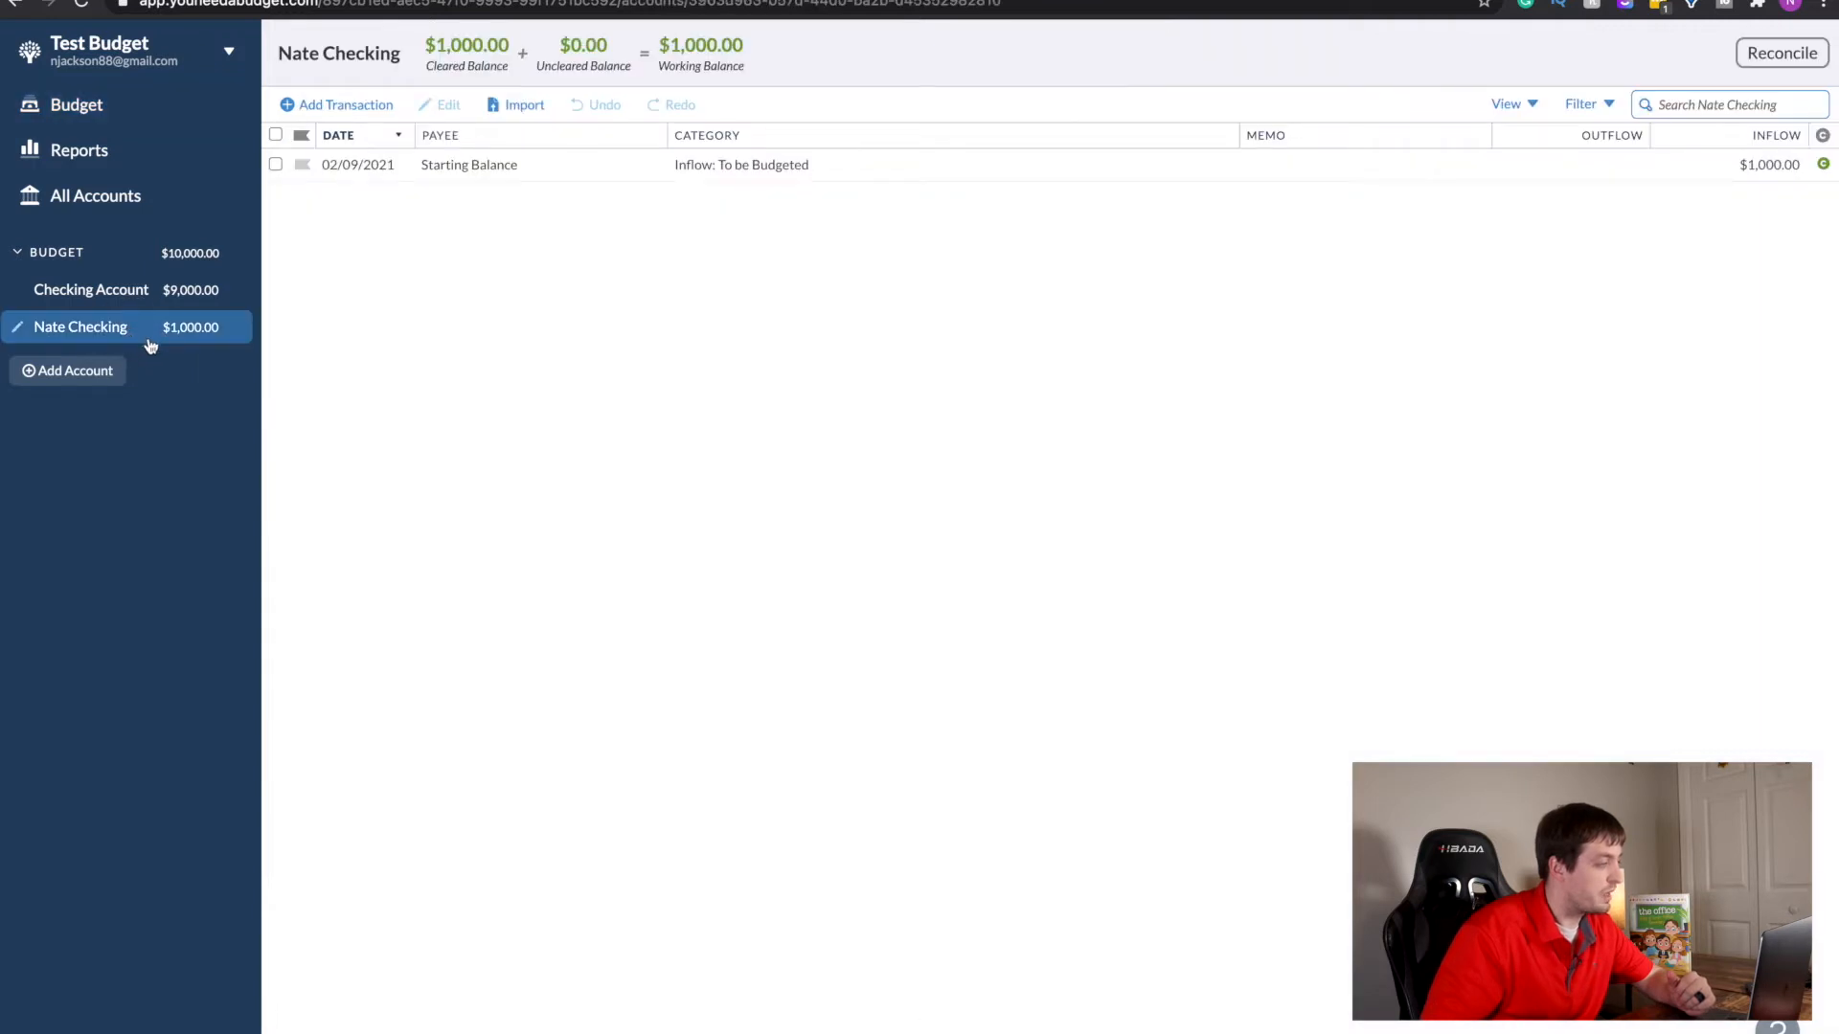
{"action": "left_click", "coordinate": [362, 117]}
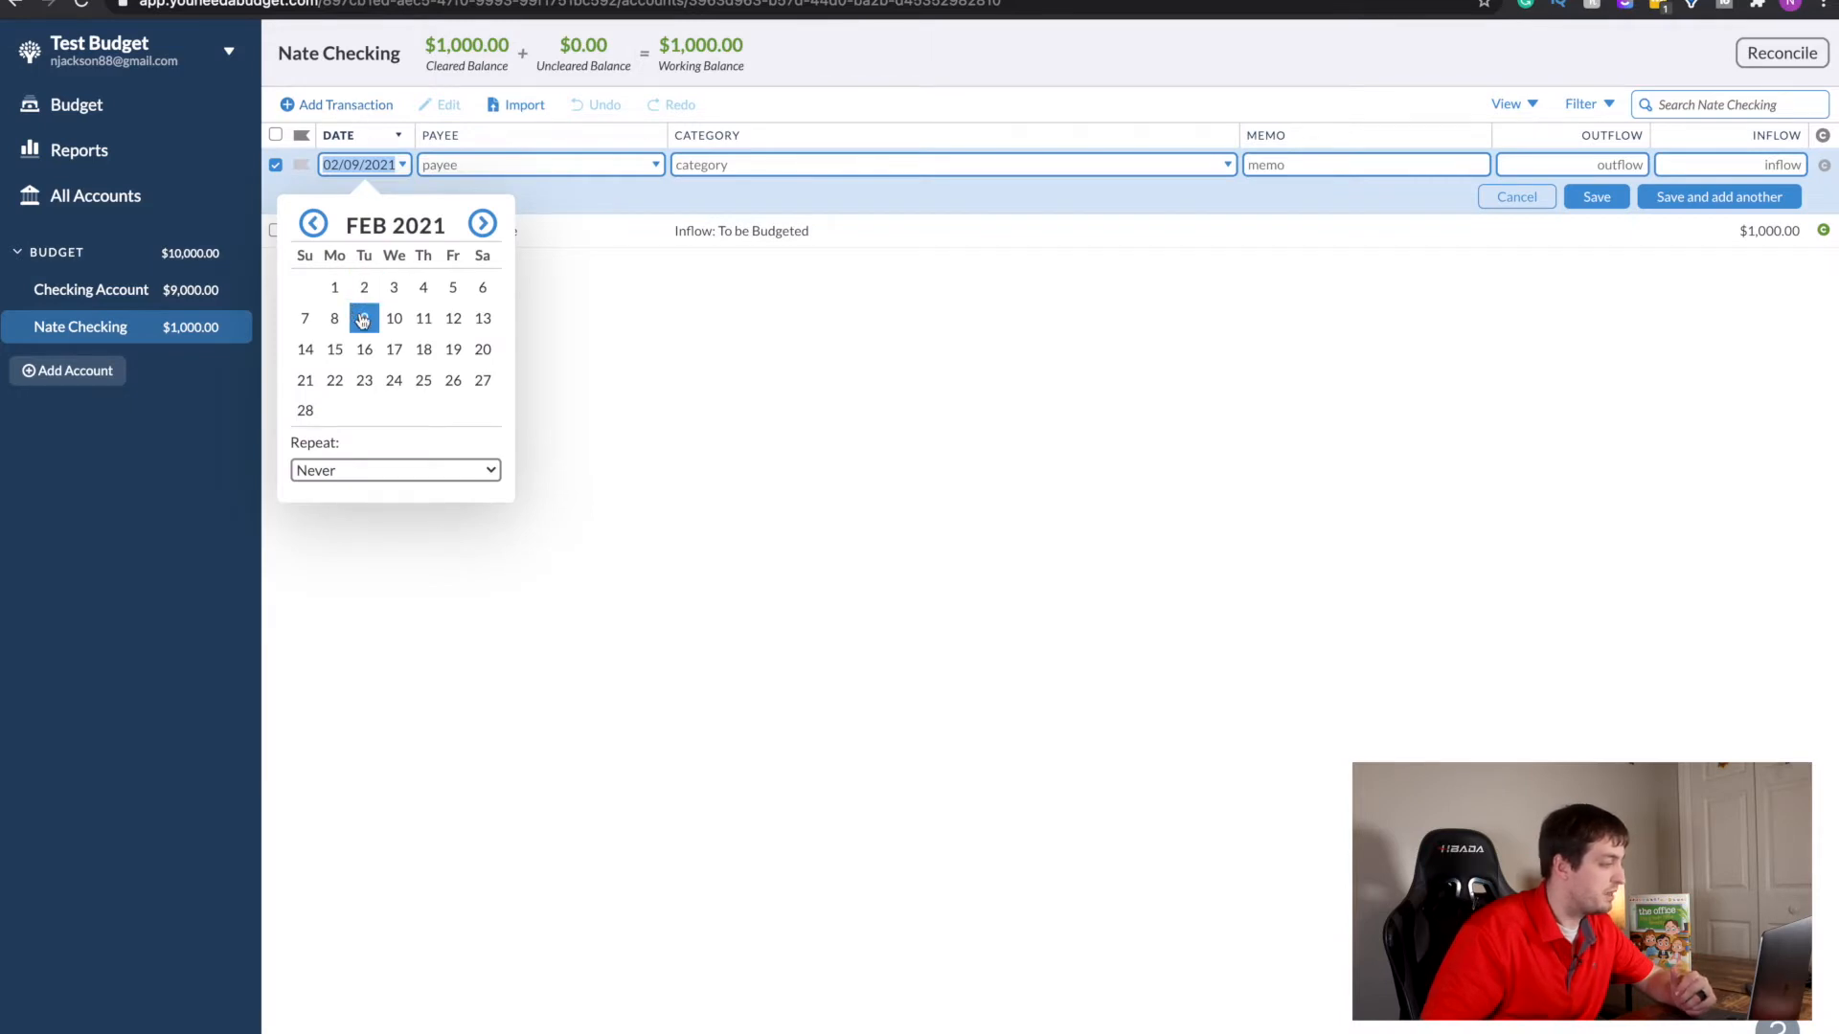
{"action": "left_click", "coordinate": [362, 319]}
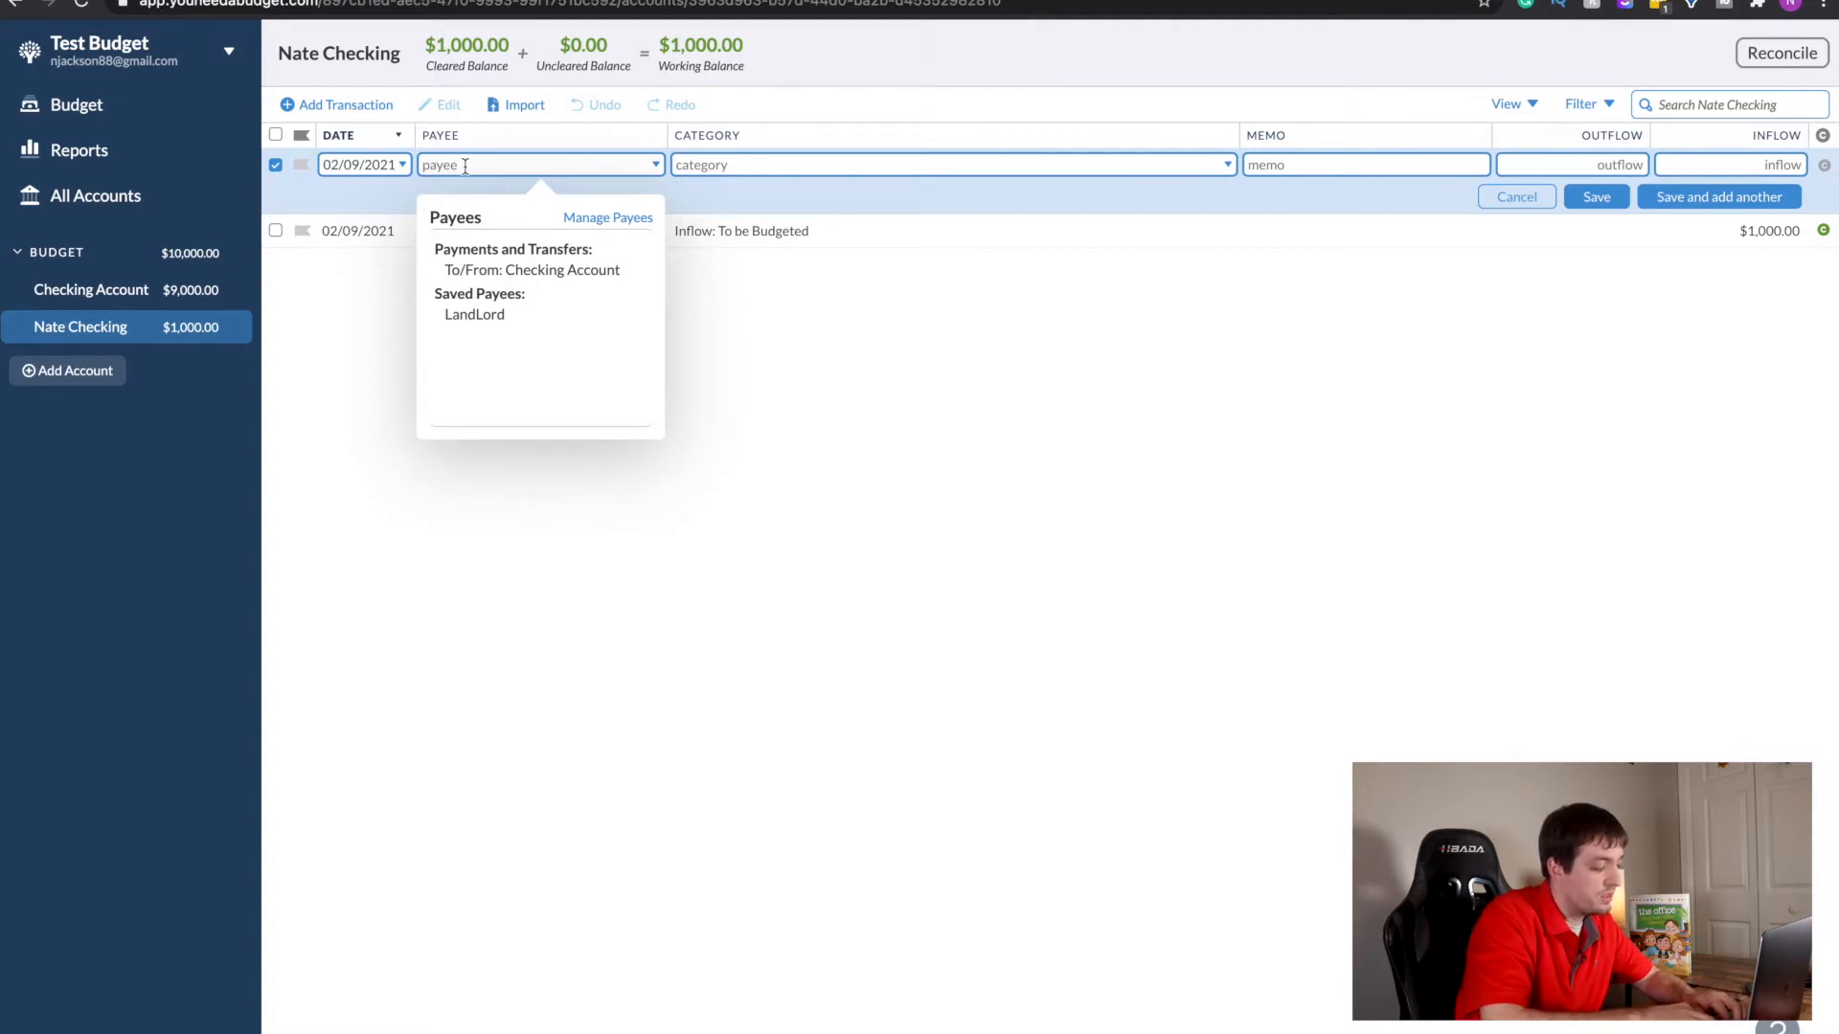
{"action": "type", "text": "Walmaf"}
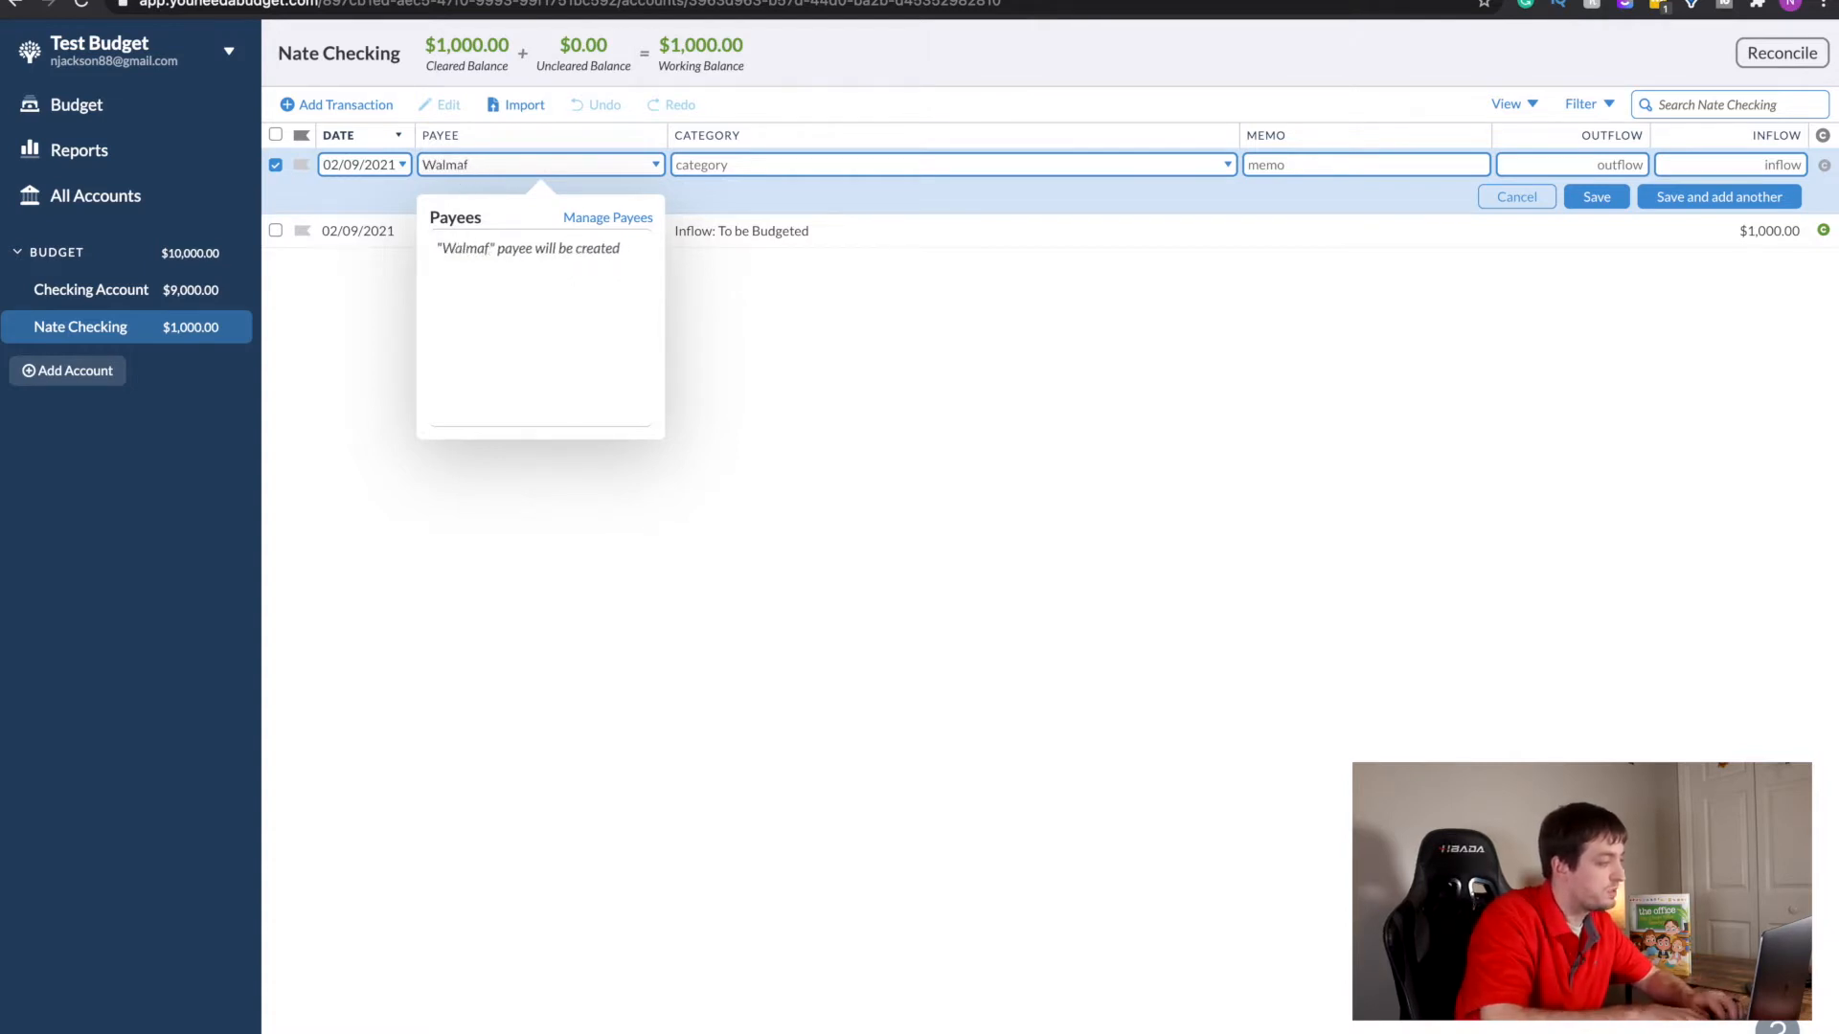
{"action": "key", "text": "BackSpace"}
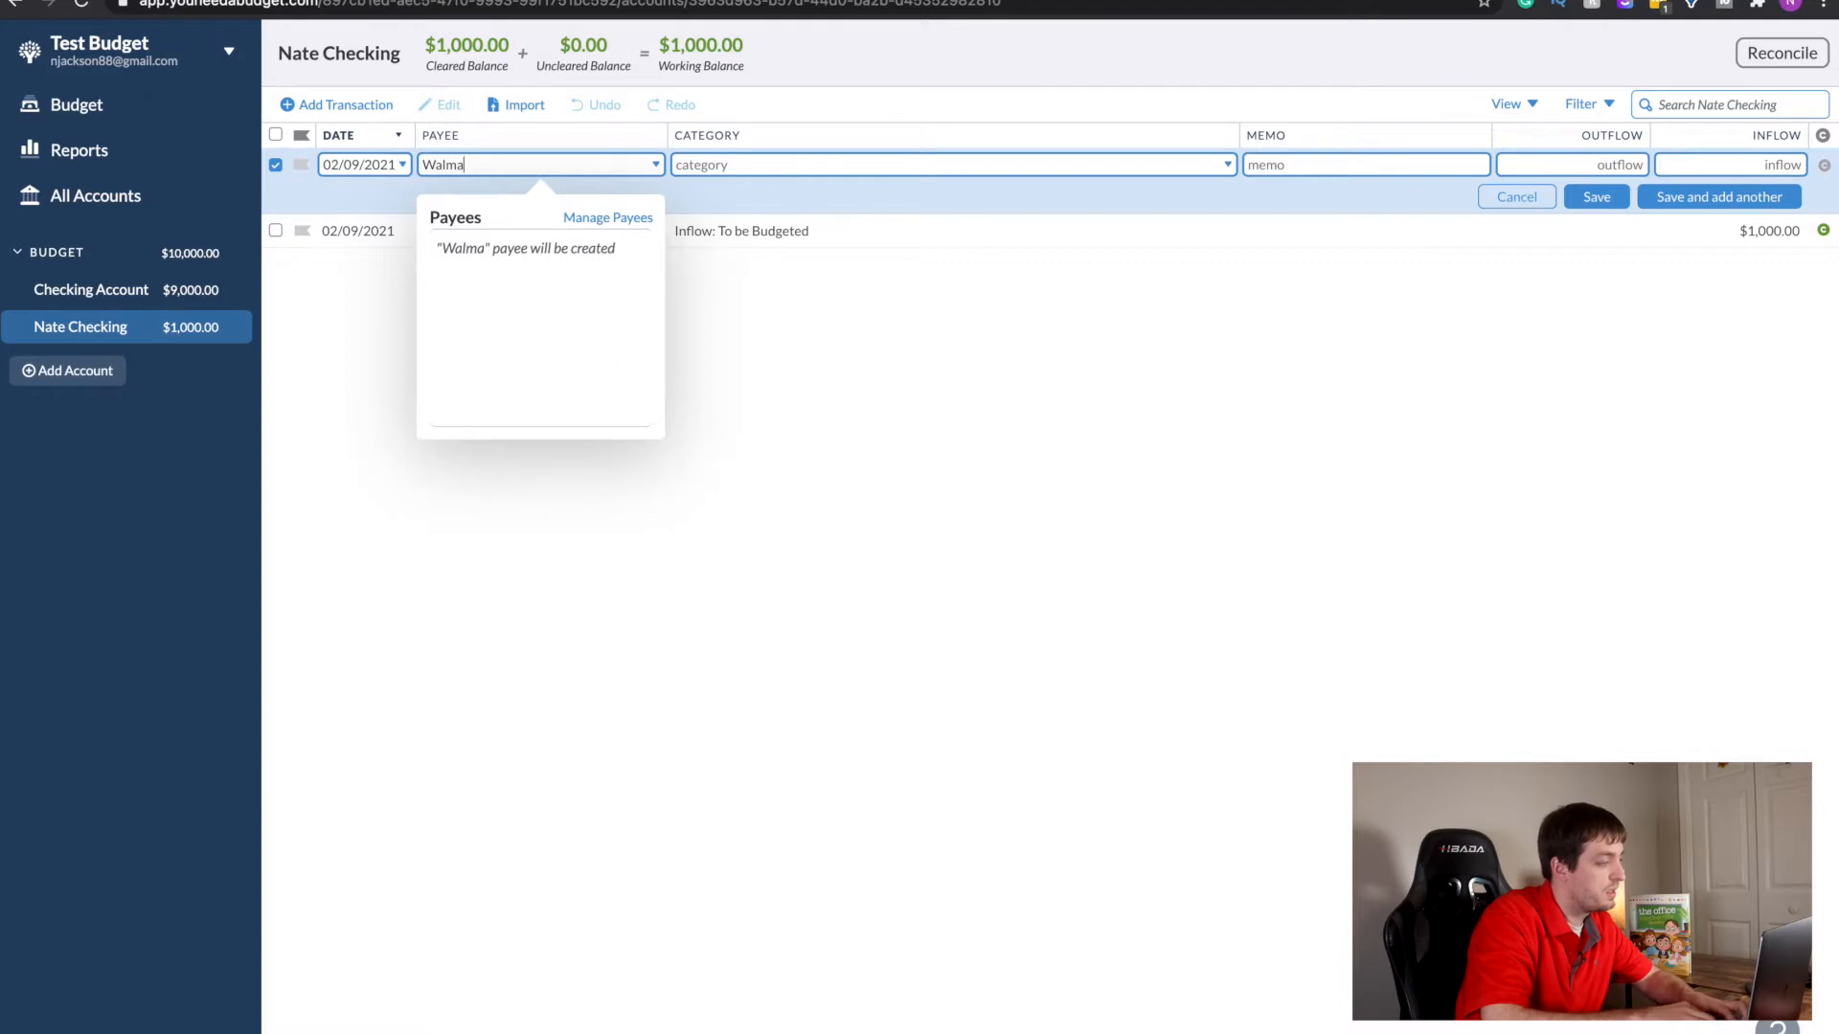
{"action": "type", "text": "t"}
{"action": "key", "text": "Tab"}
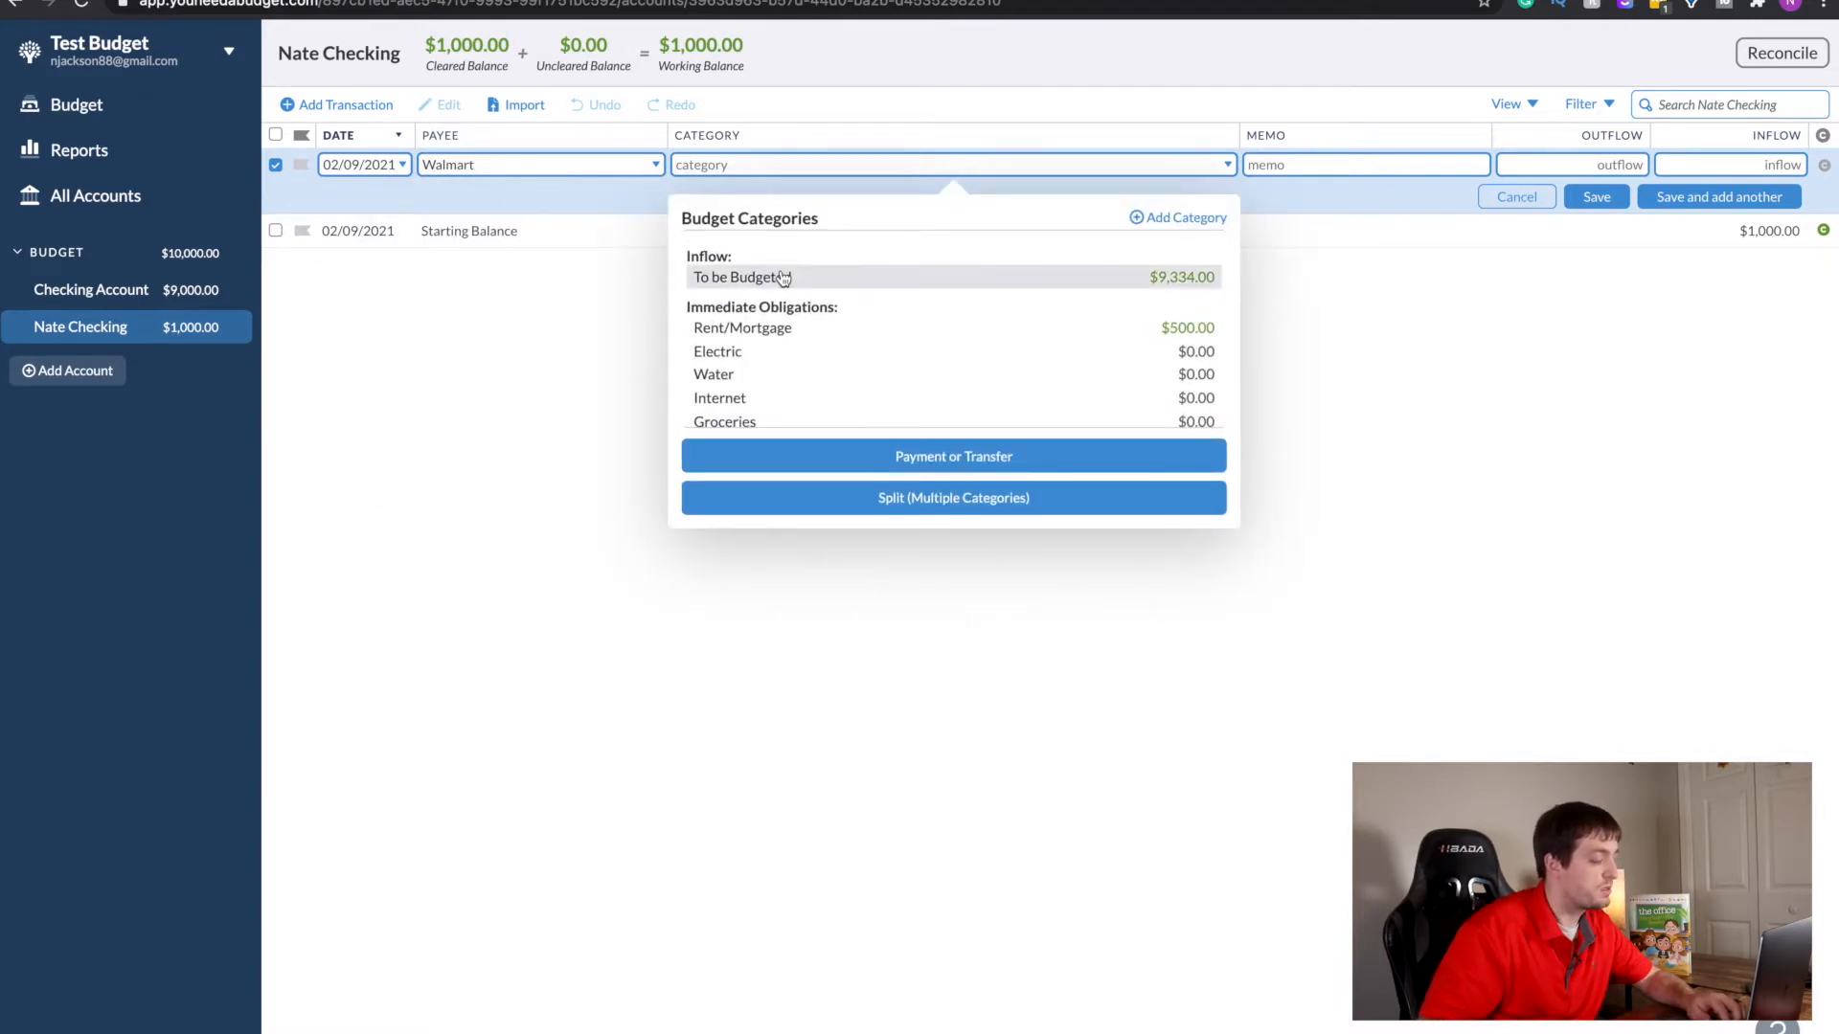
- Create a Groceries category for the transaction in a new category group named Monthly Obligations
{"action": "left_click", "coordinate": [1185, 222]}
{"action": "type", "text": "G"}
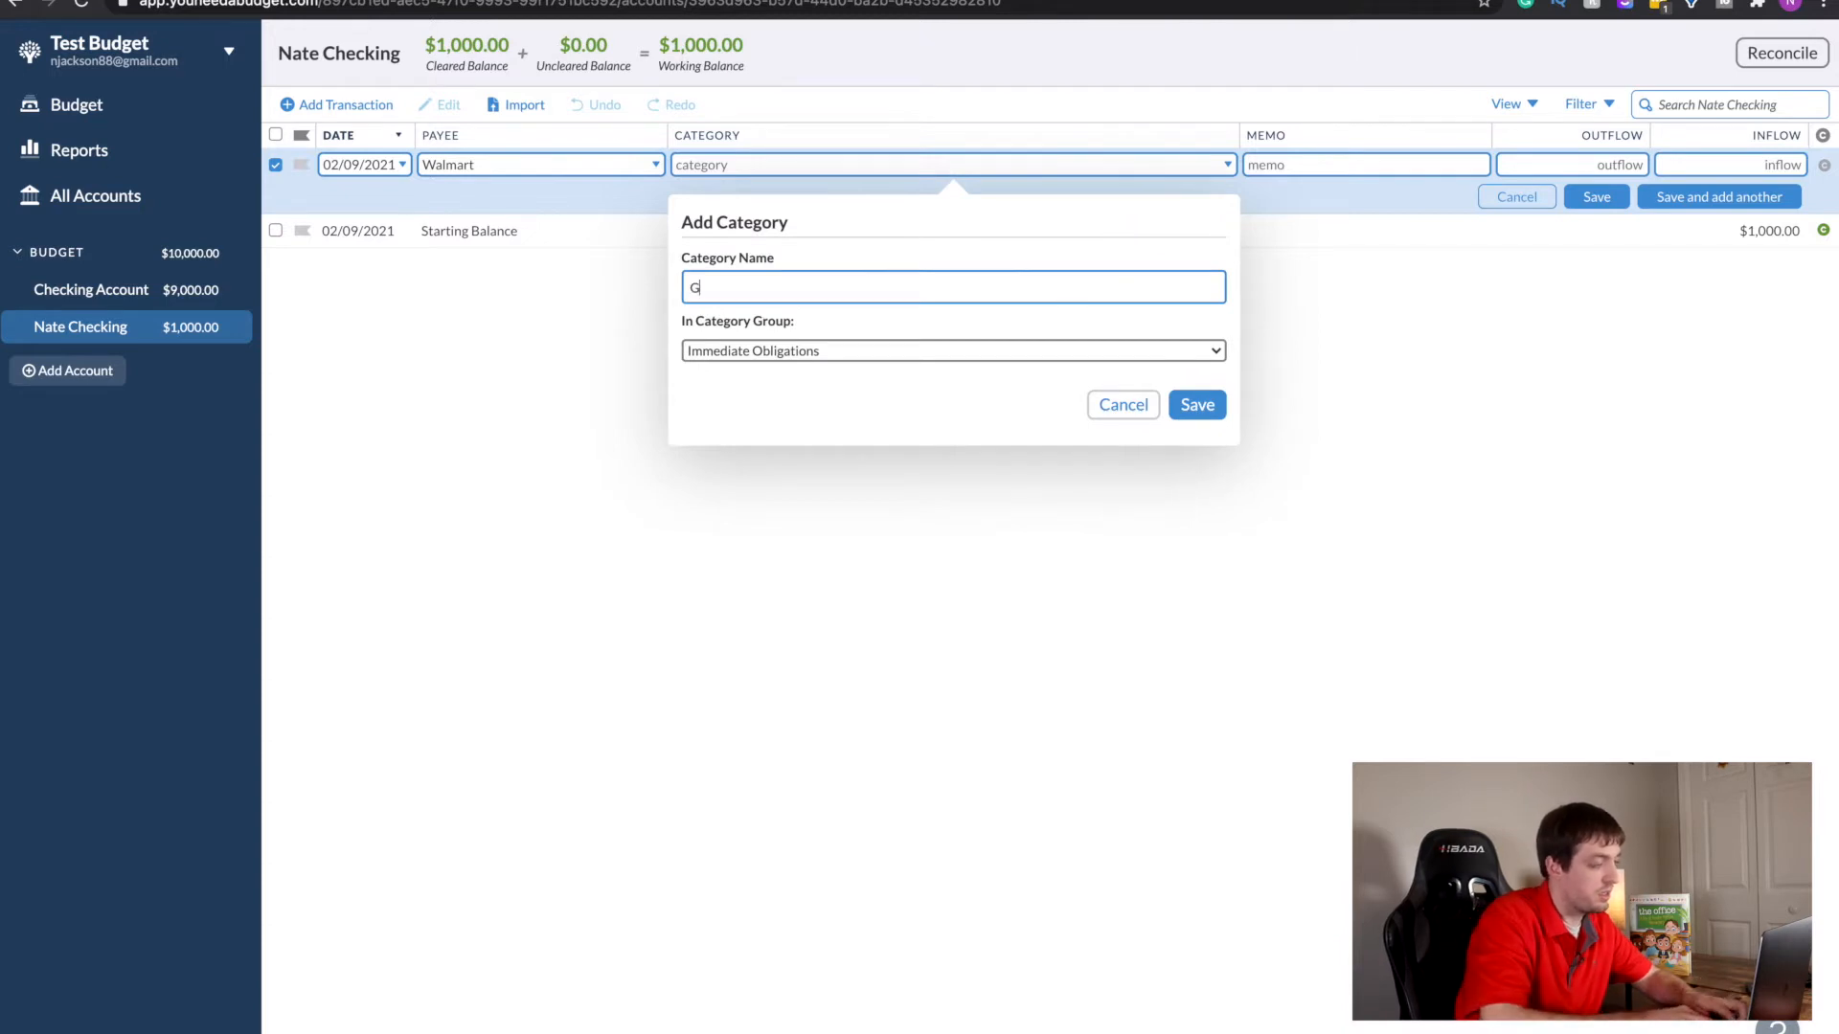
{"action": "type", "text": "roceries"}
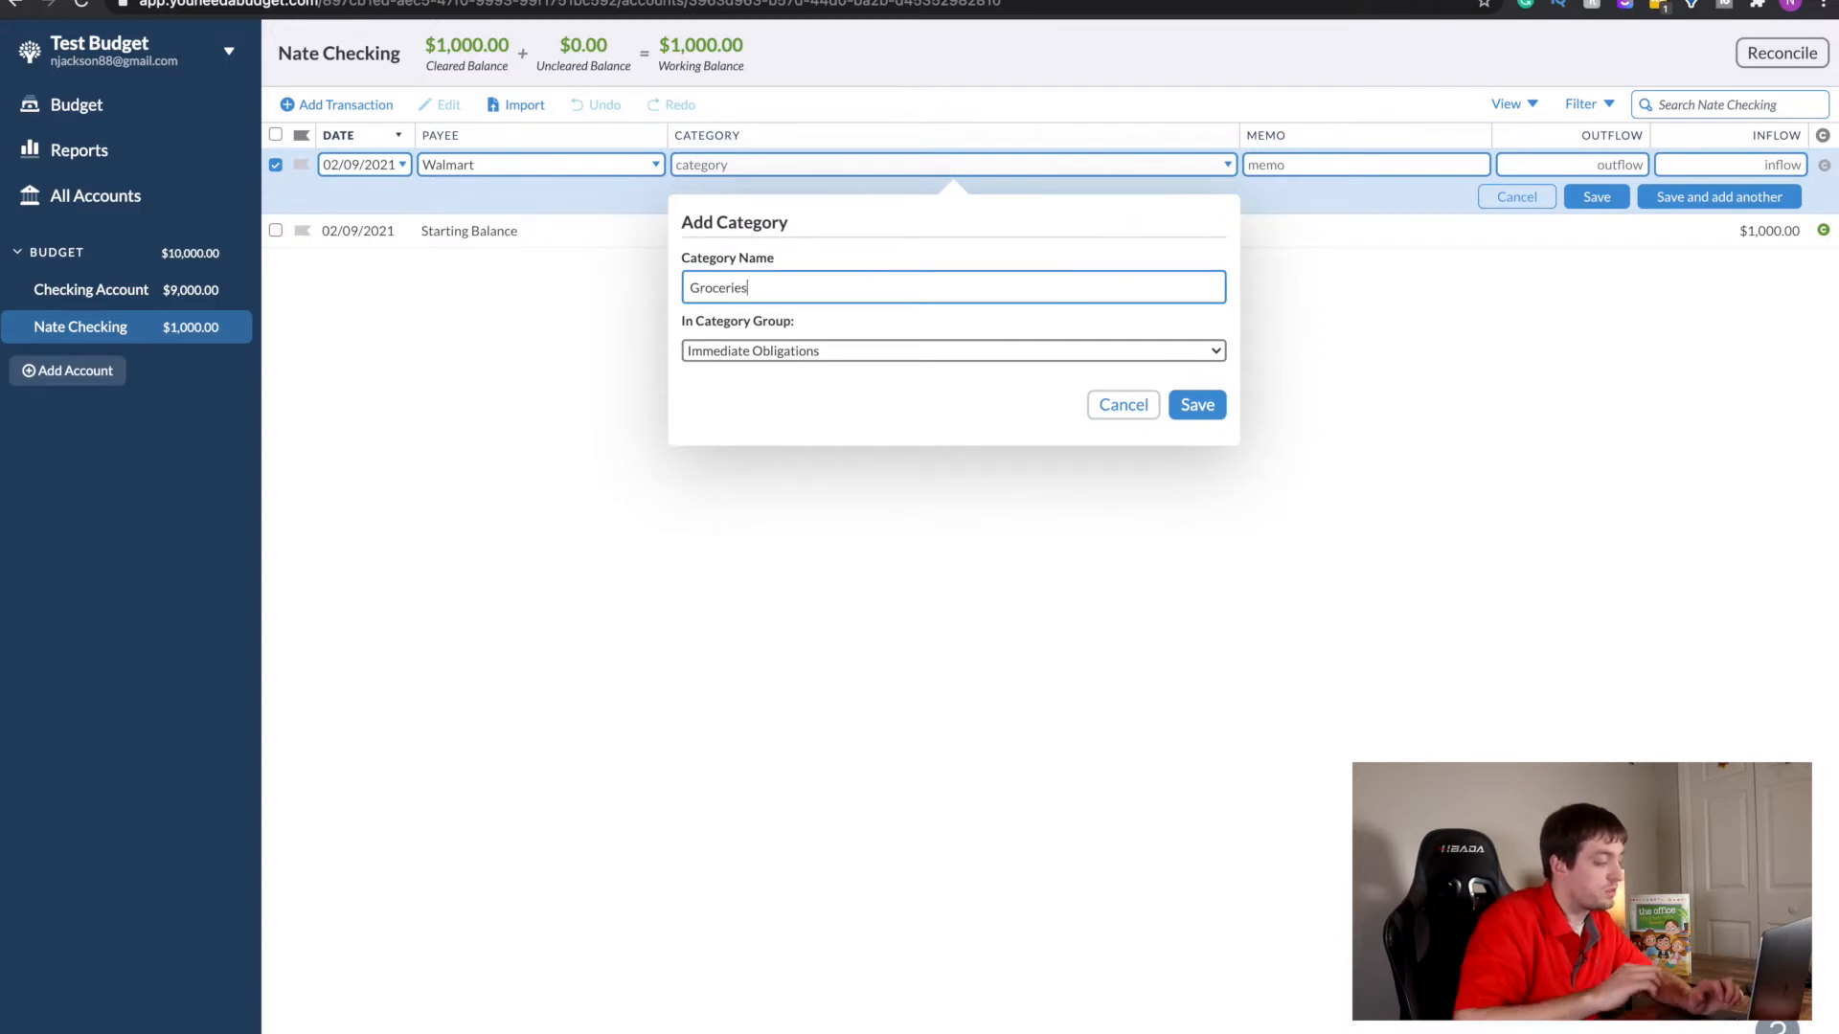
{"action": "left_click", "coordinate": [1049, 354]}
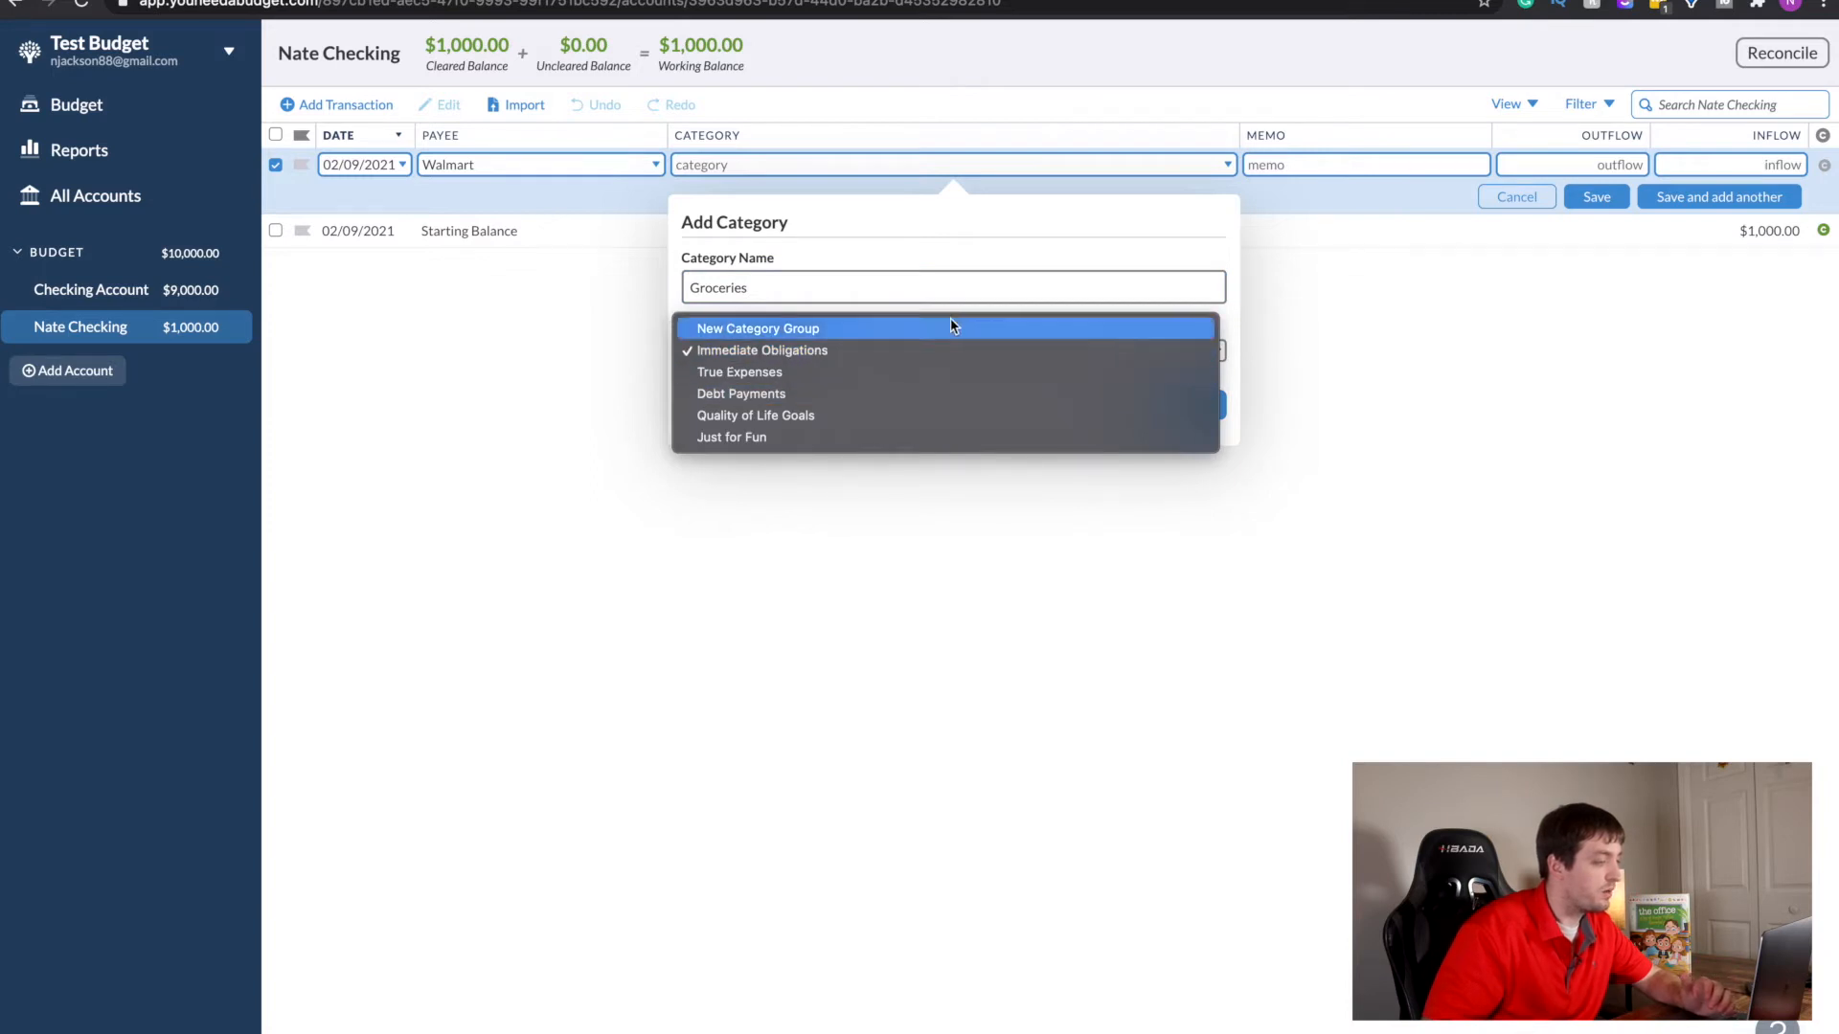
{"action": "left_click", "coordinate": [805, 330]}
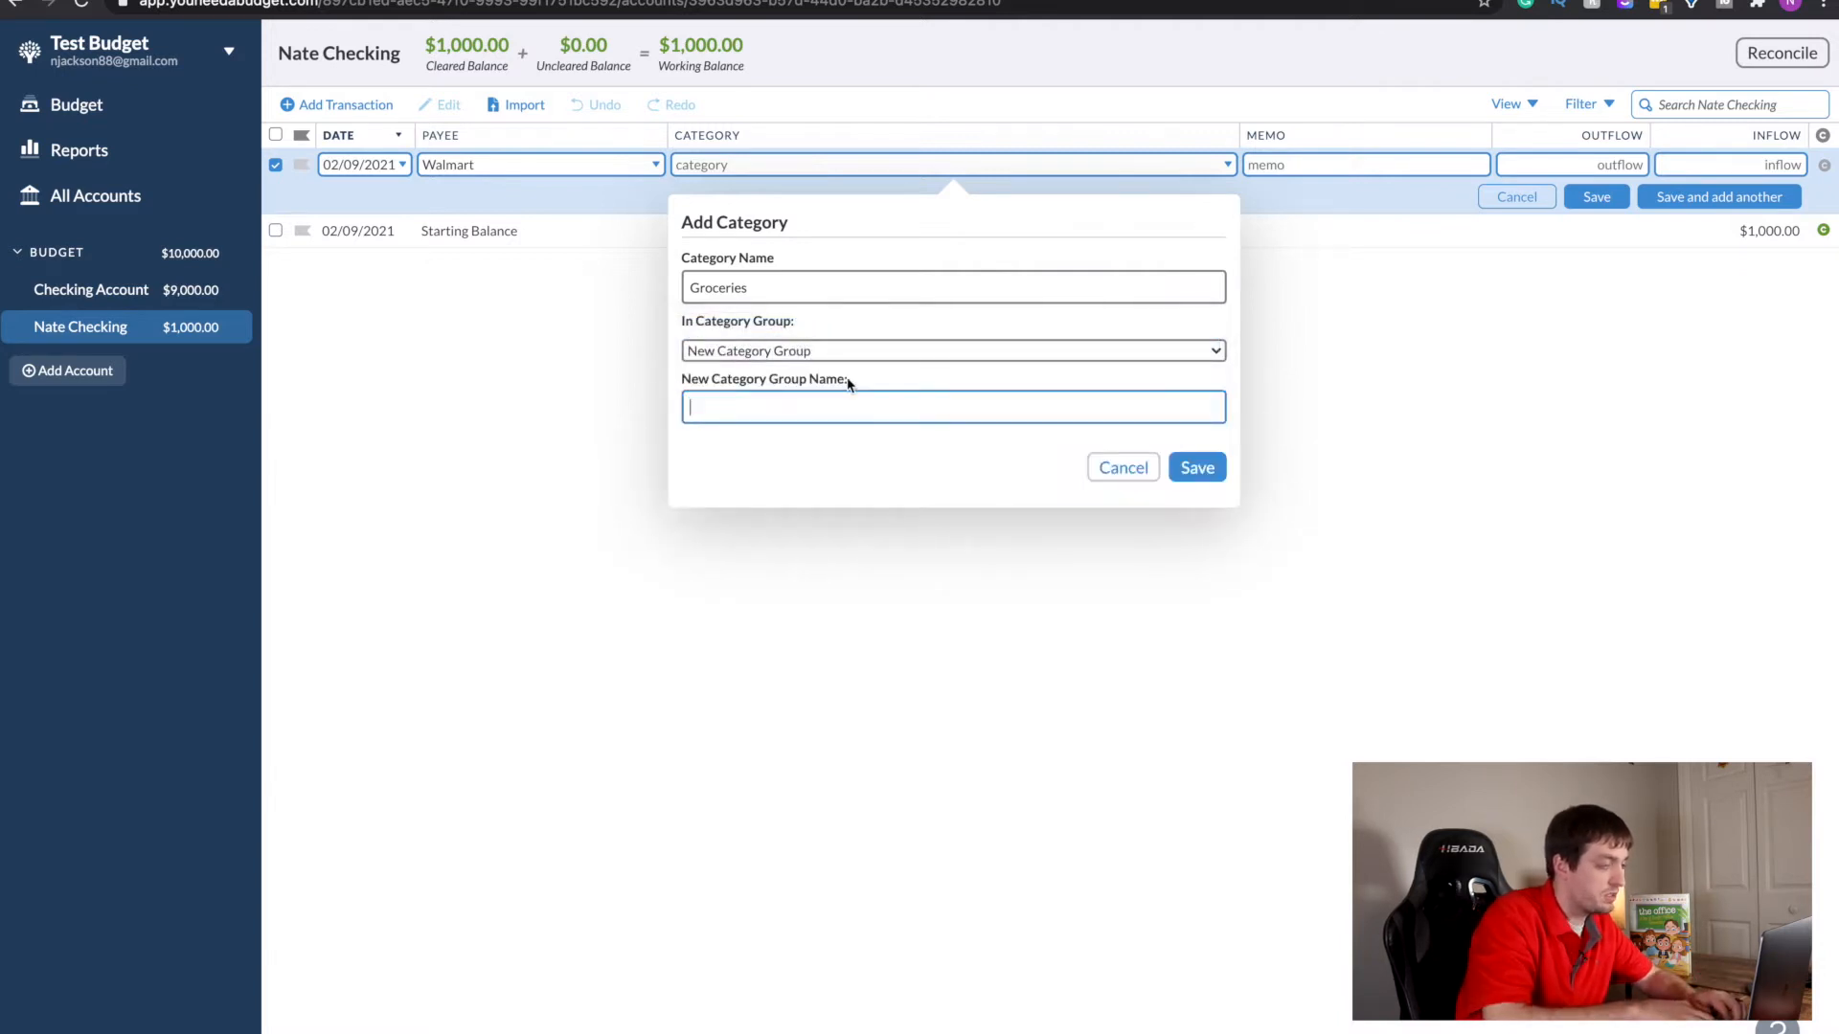
{"action": "type", "text": "Monthly"}
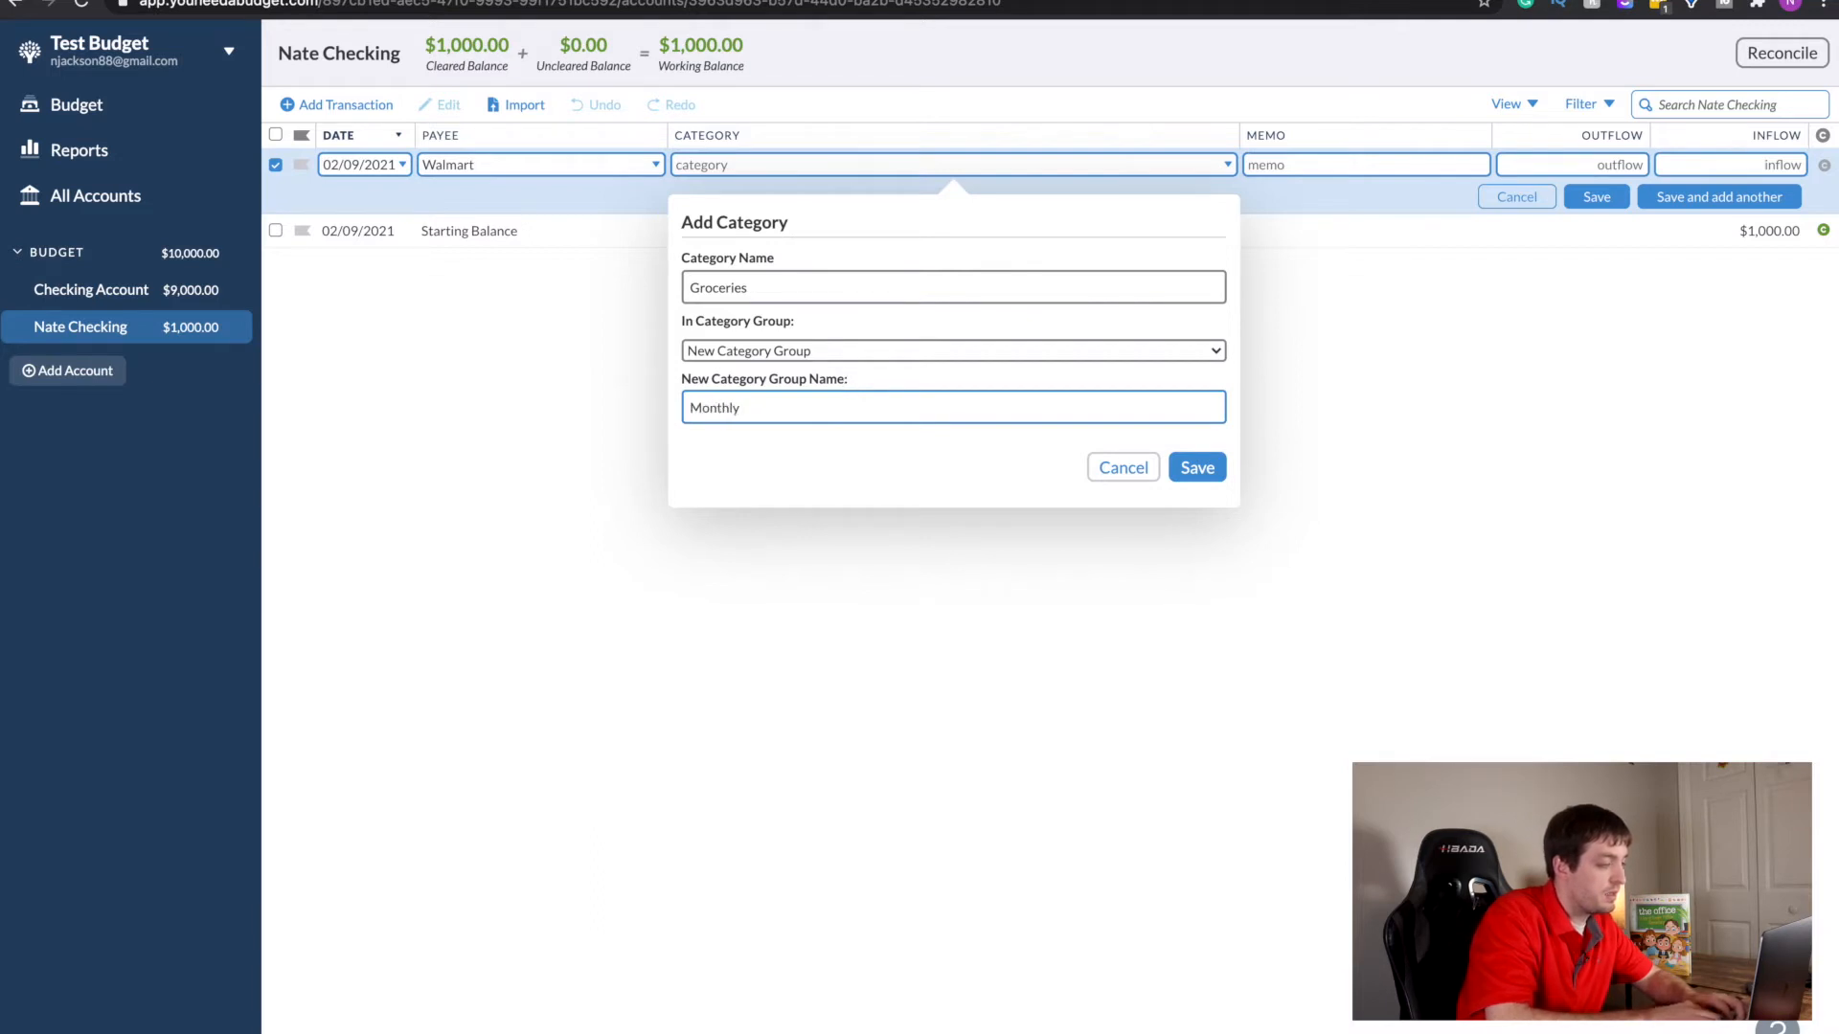
{"action": "type", "text": " Obligations"}
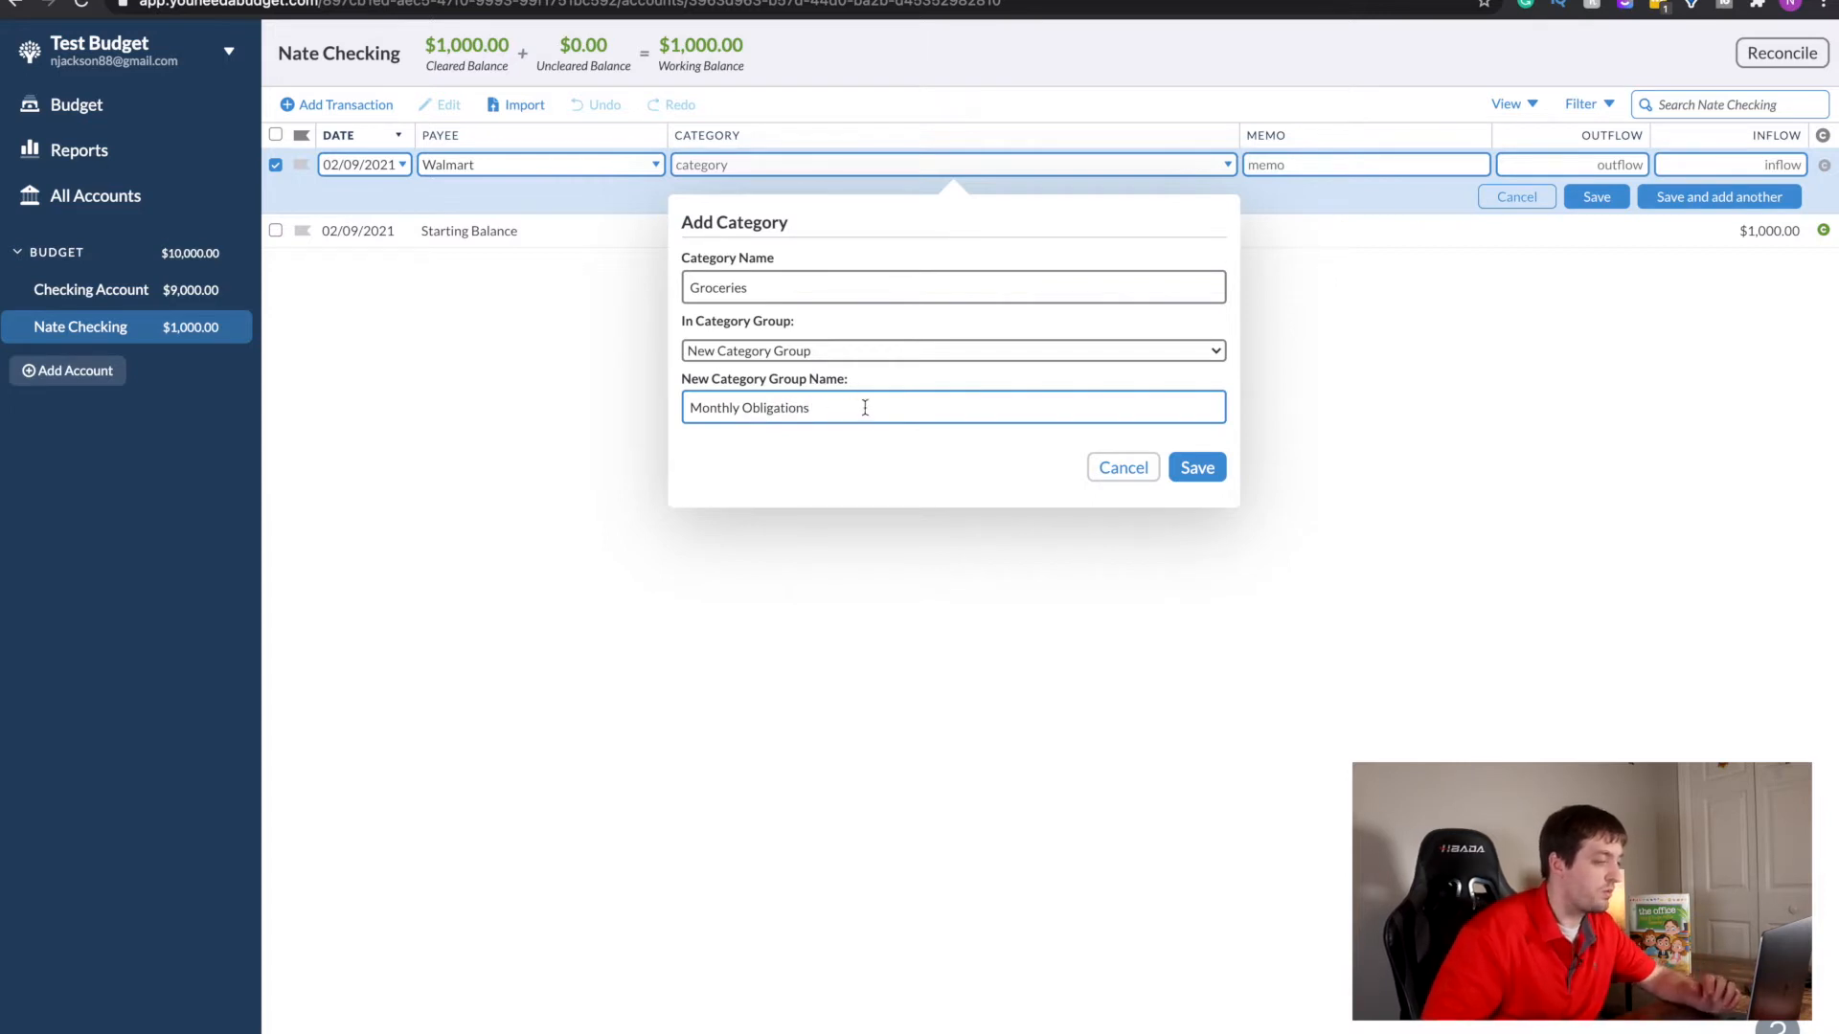
{"action": "left_click", "coordinate": [1205, 471]}
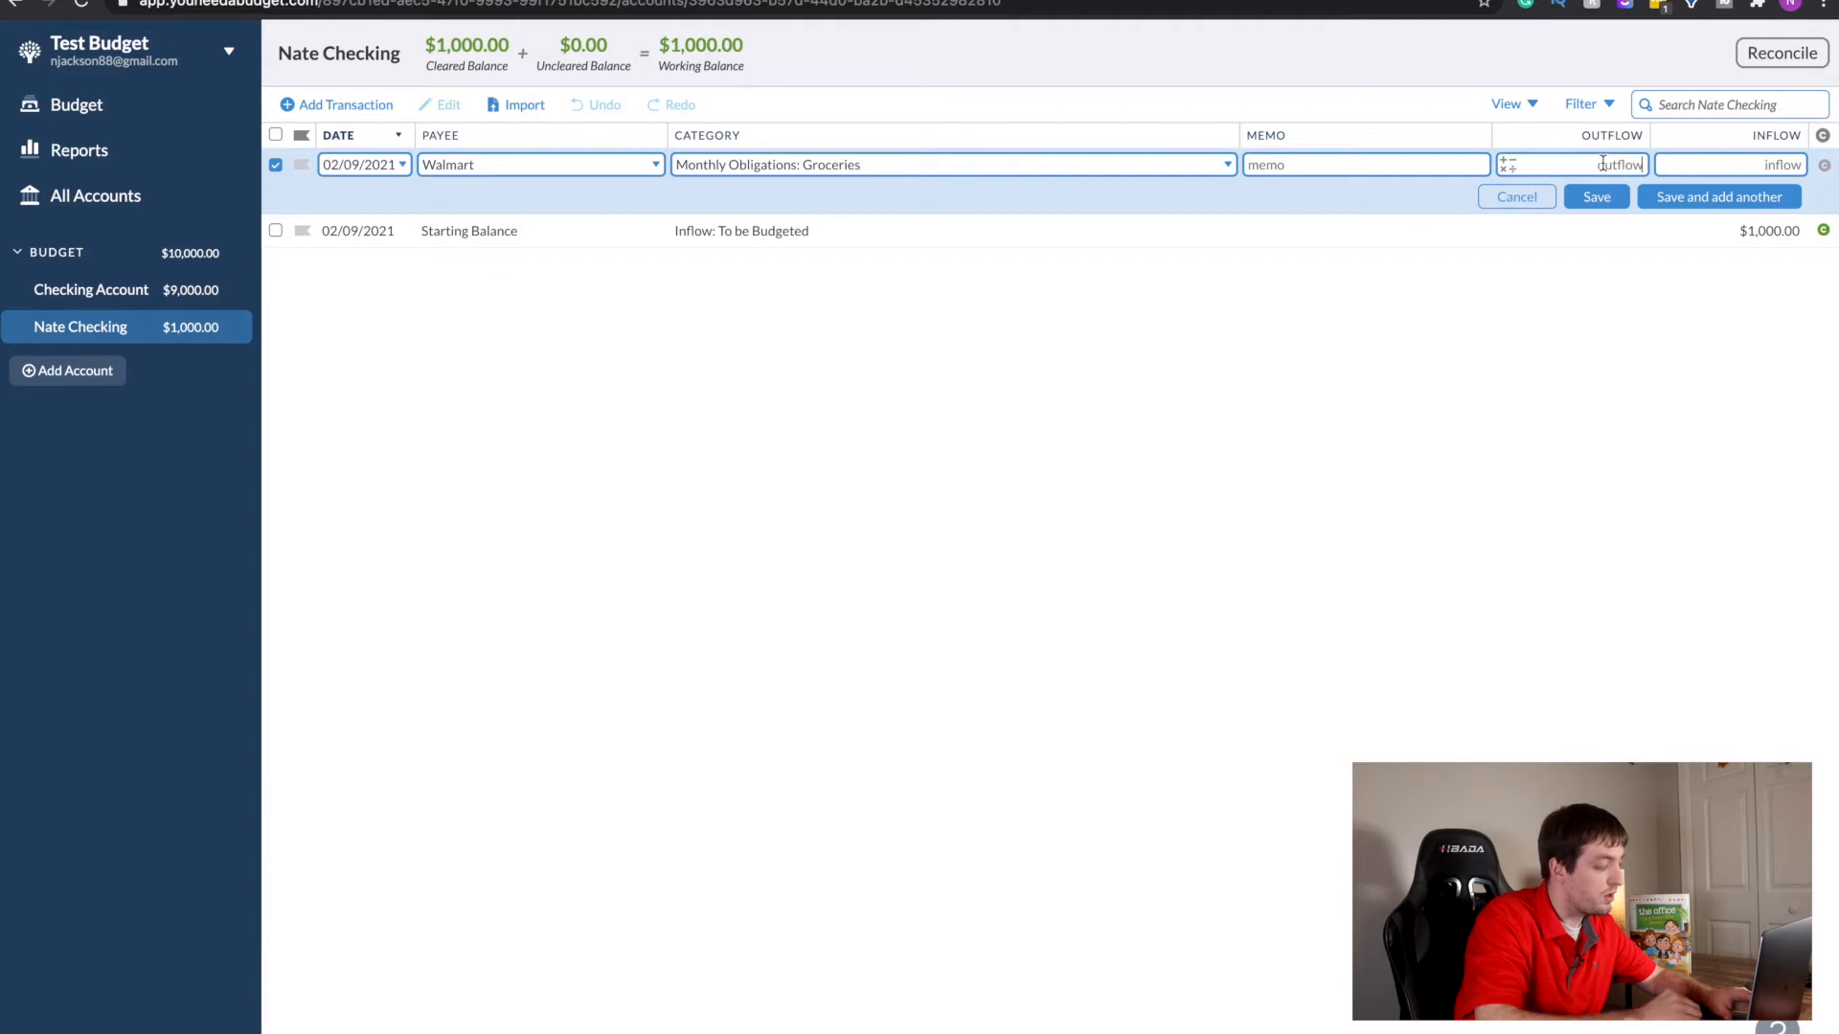
- Enter an outflow of 200 and the memo "Weekly Groceries", then save the Walmart transaction and begin another
{"action": "type", "text": "200"}
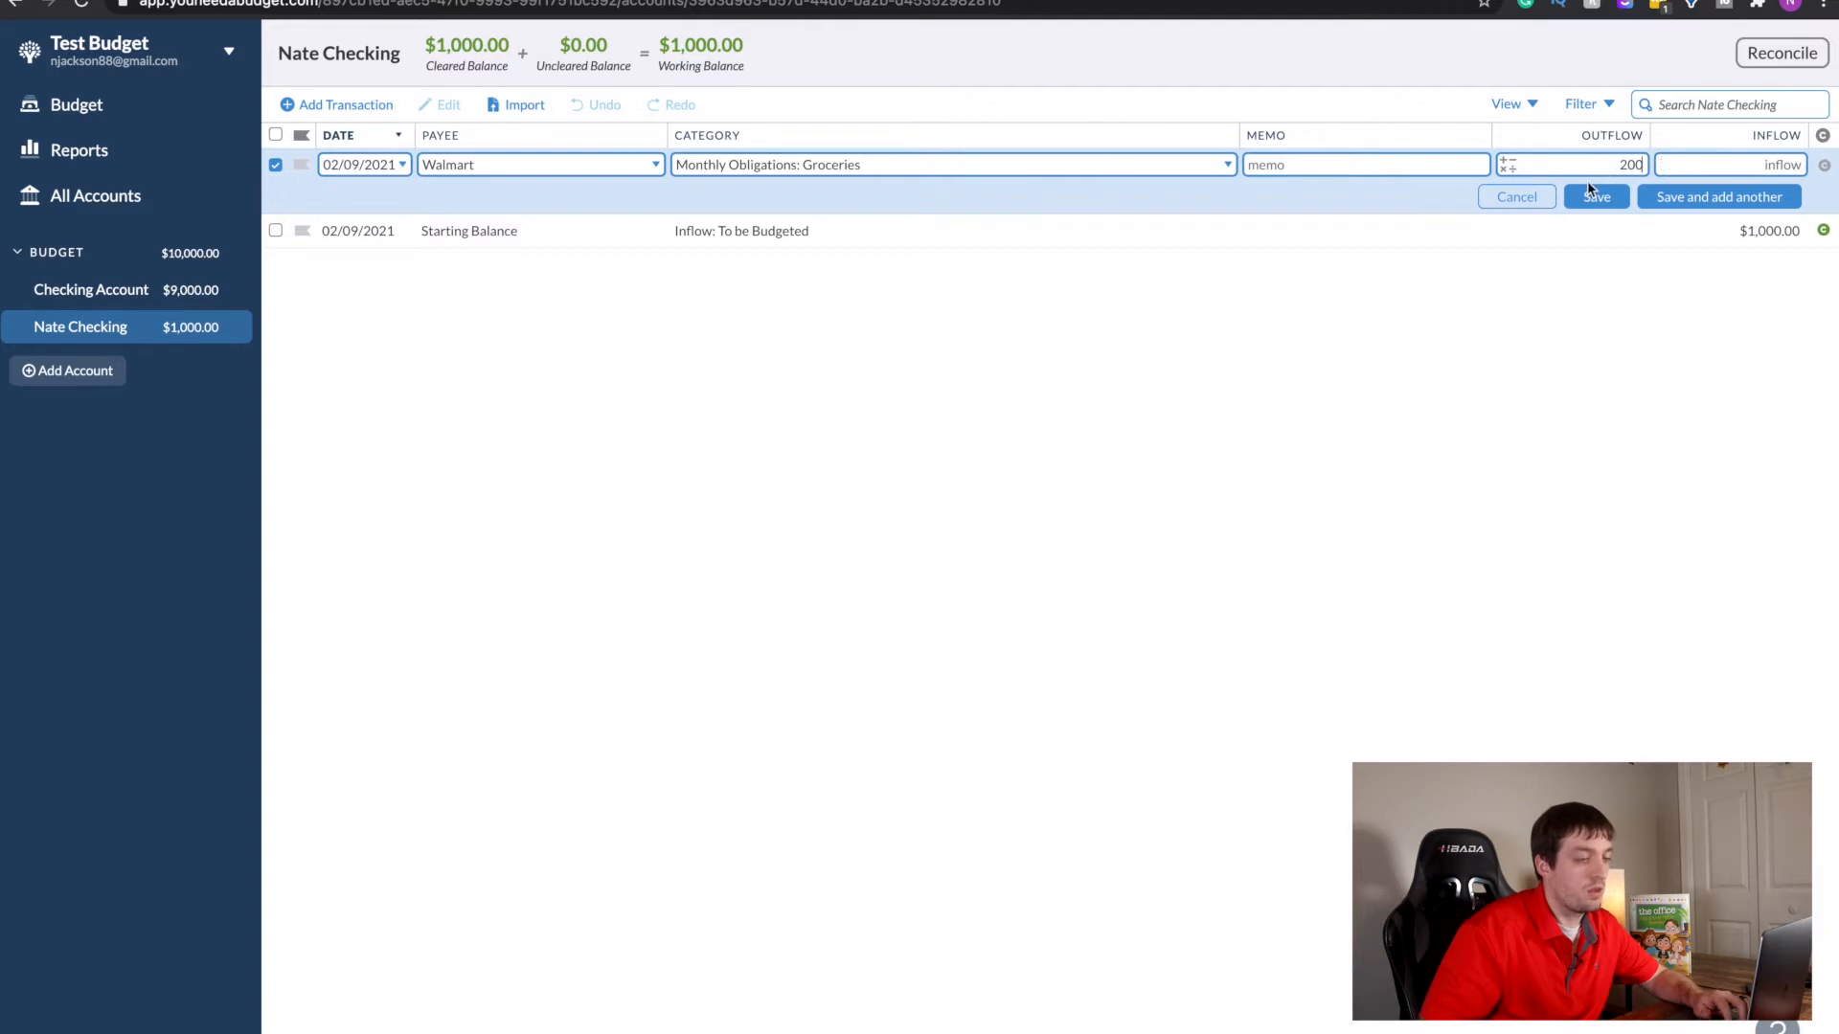
{"action": "left_click", "coordinate": [1744, 168]}
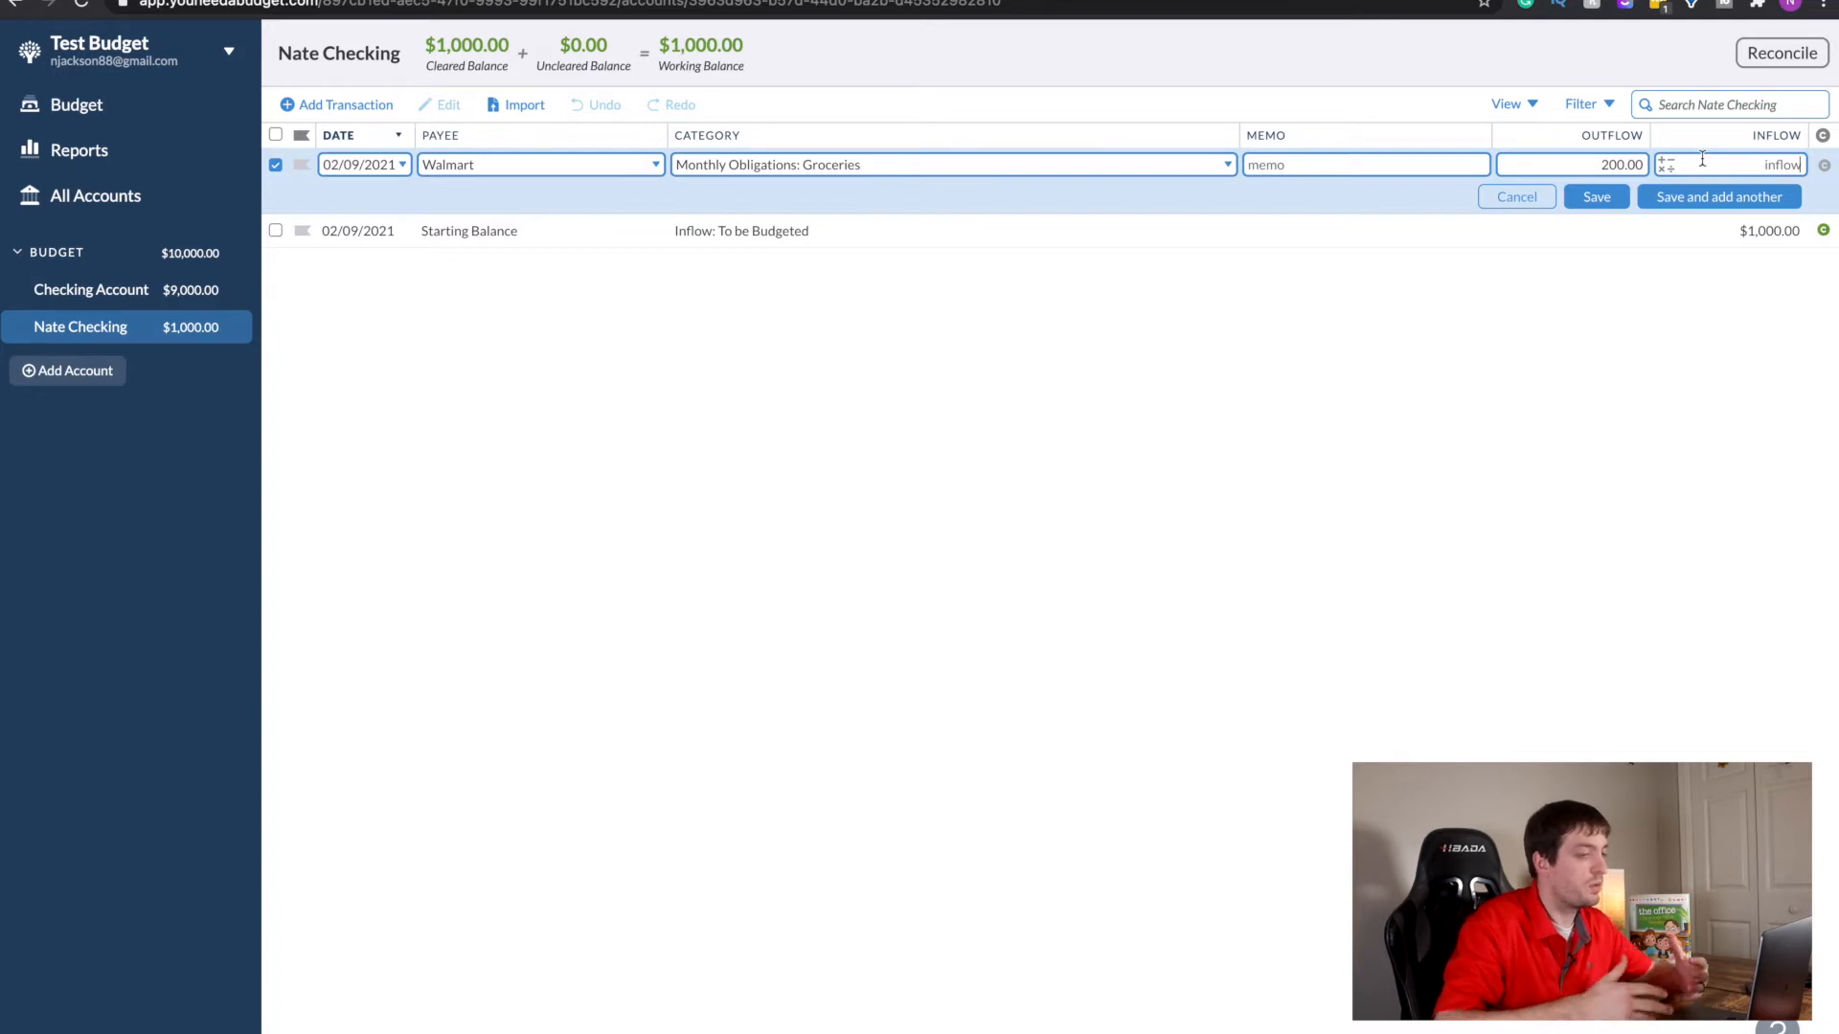
{"action": "left_click", "coordinate": [1339, 164]}
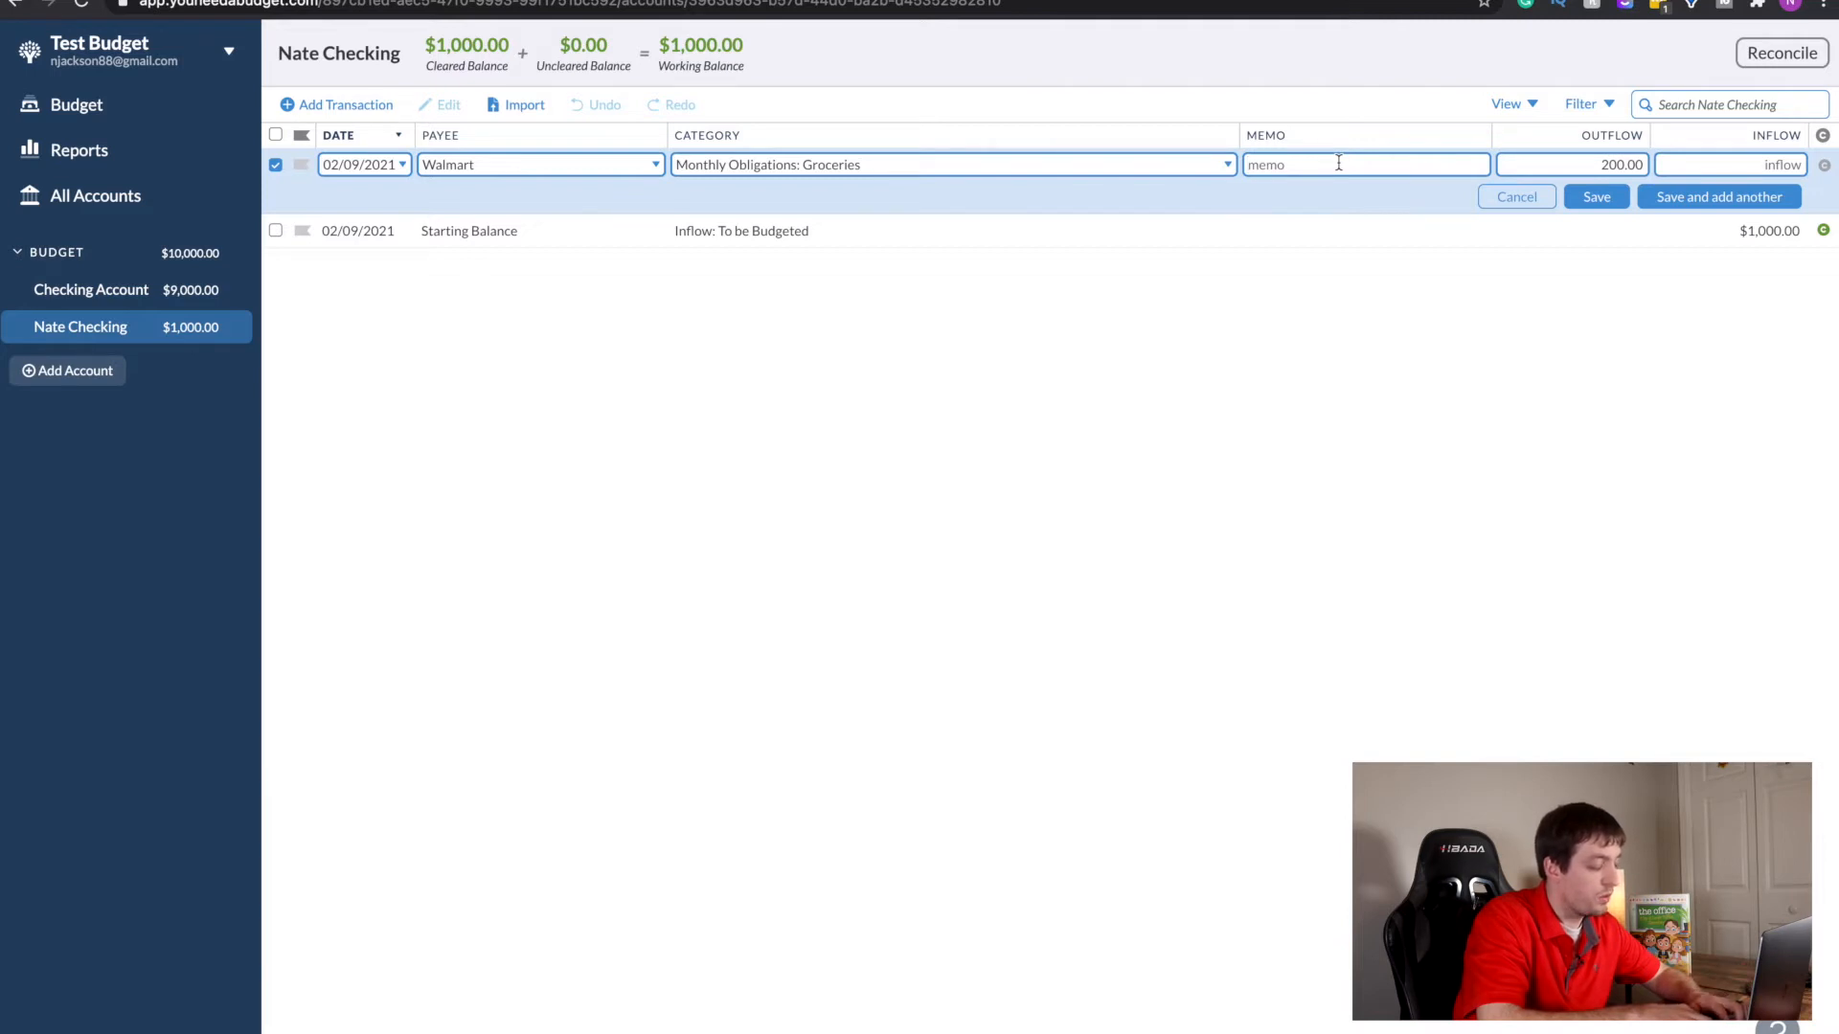
{"action": "type", "text": "Weekly Grocerie"}
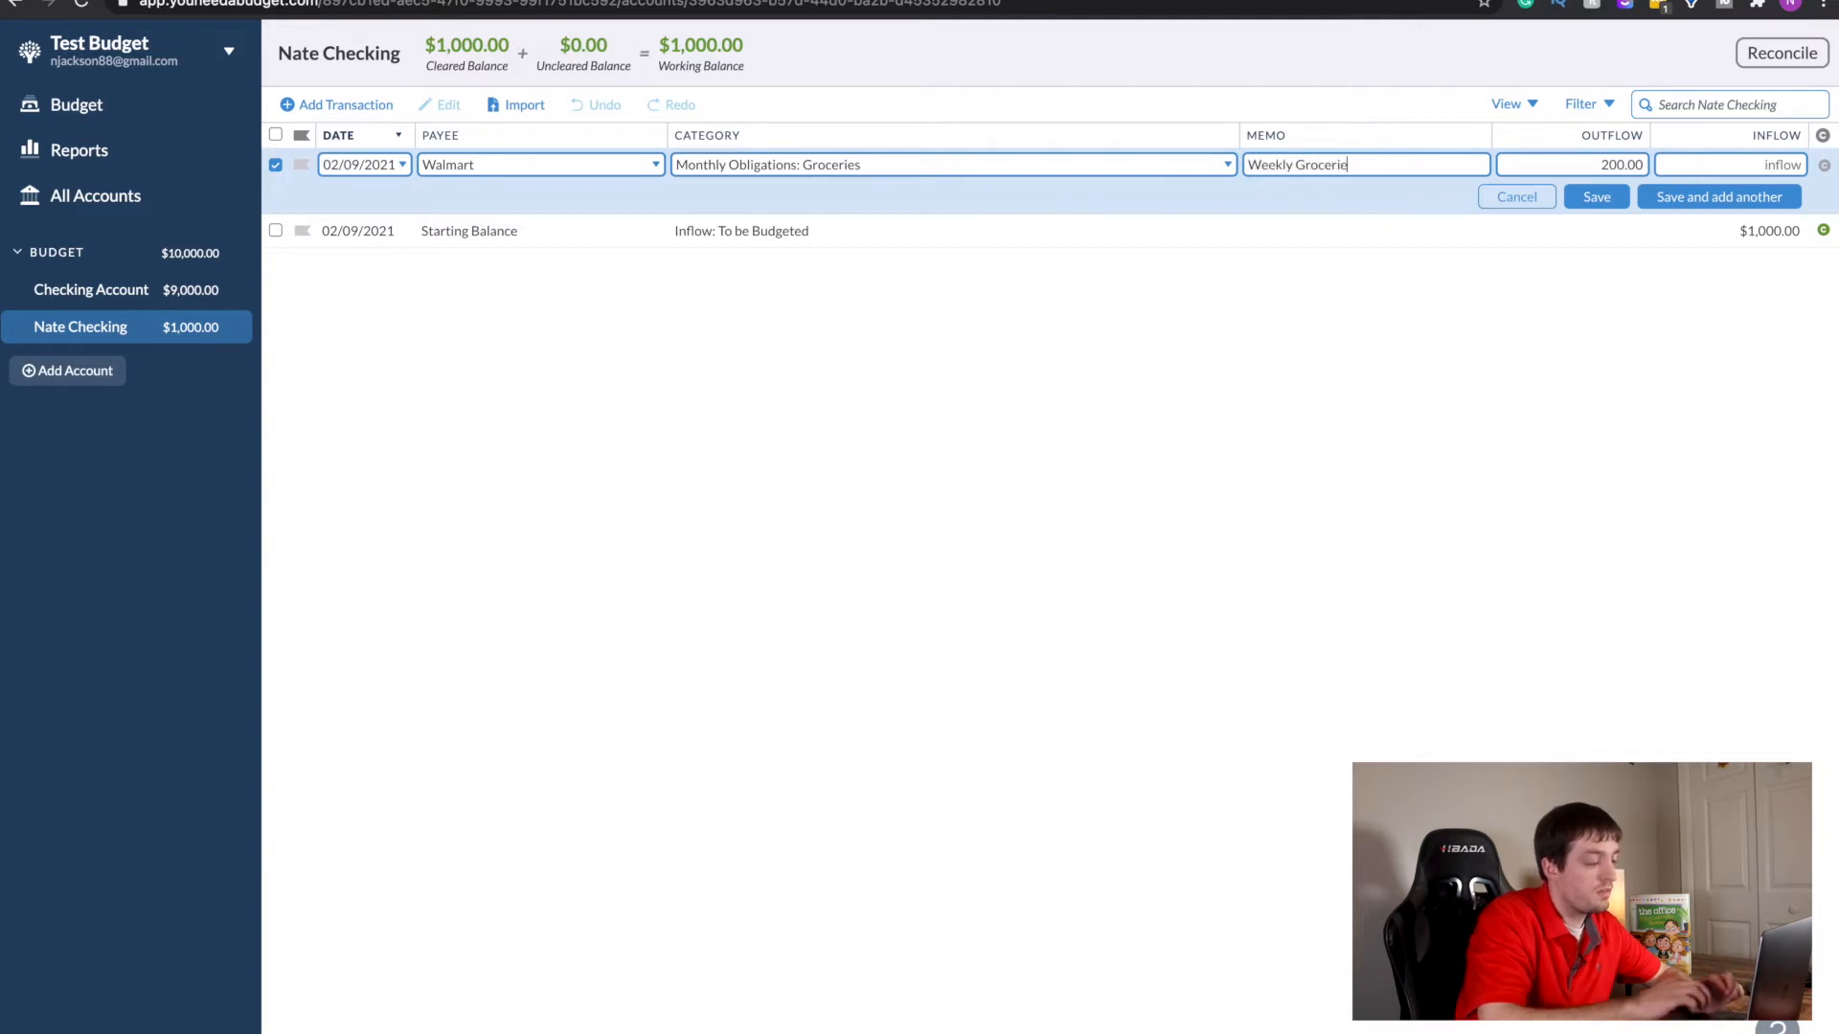
{"action": "type", "text": "s"}
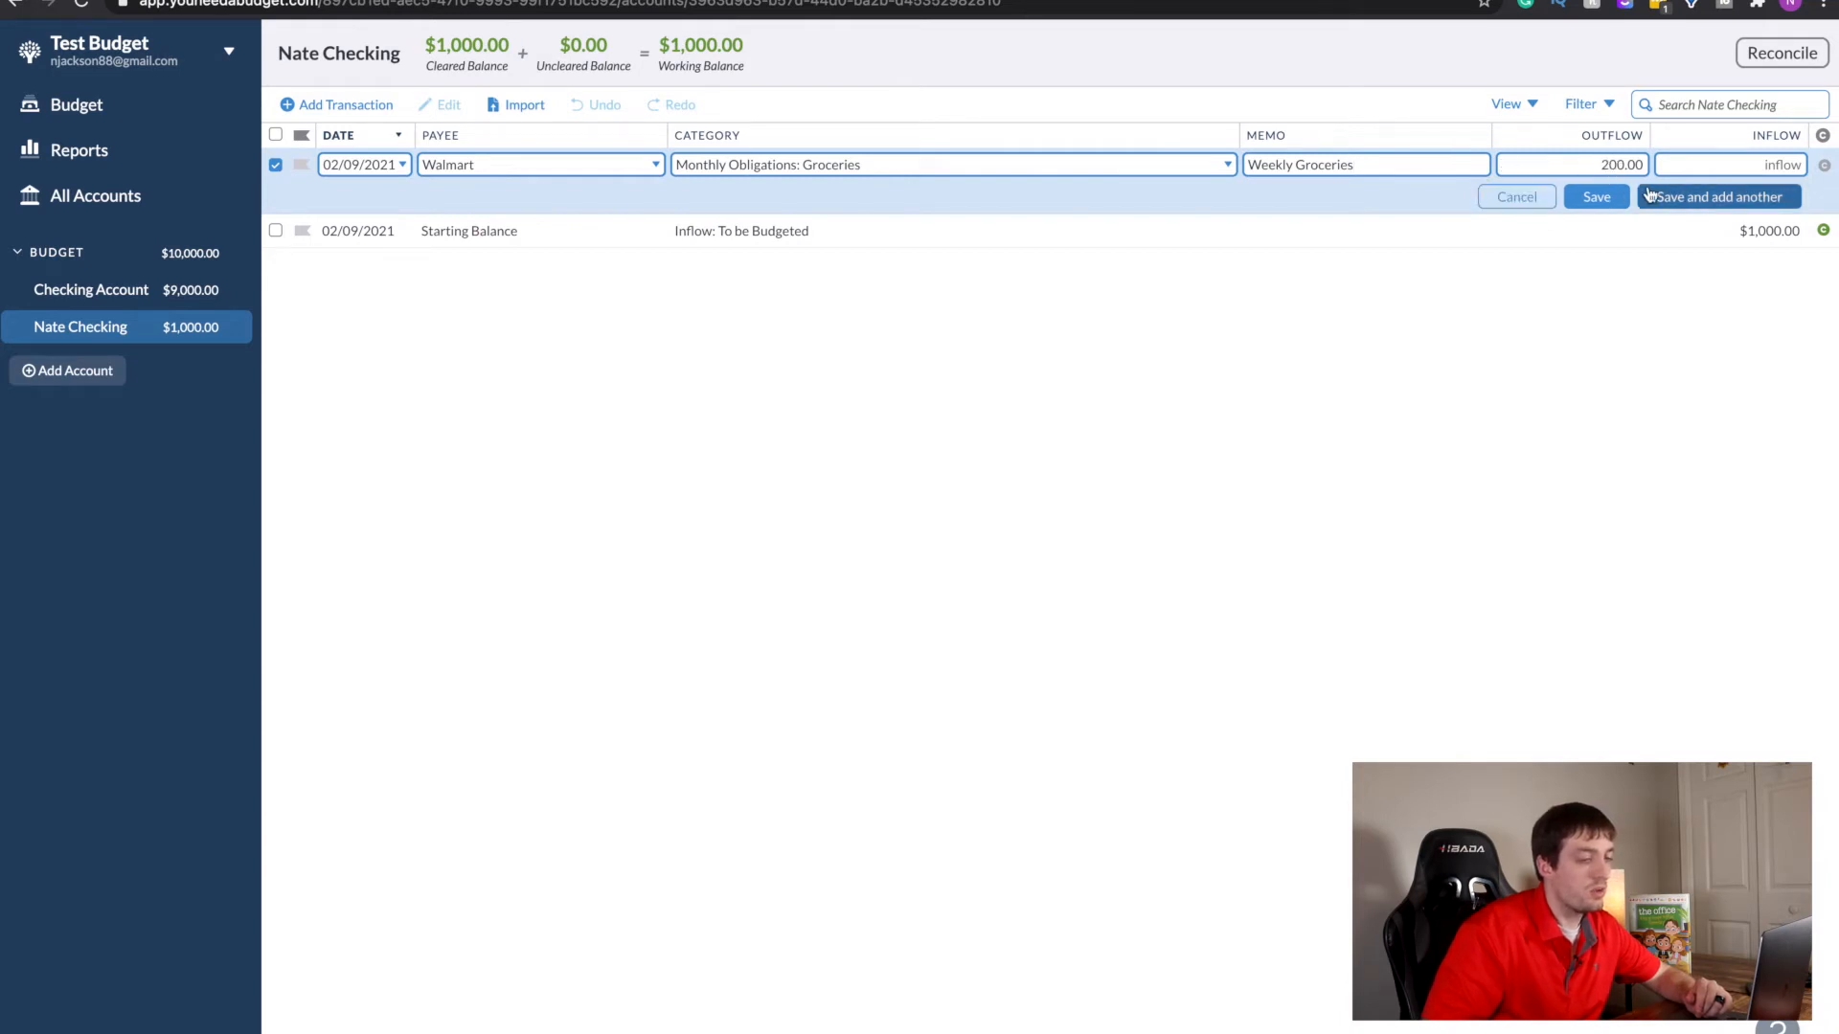
{"action": "left_click", "coordinate": [1812, 168]}
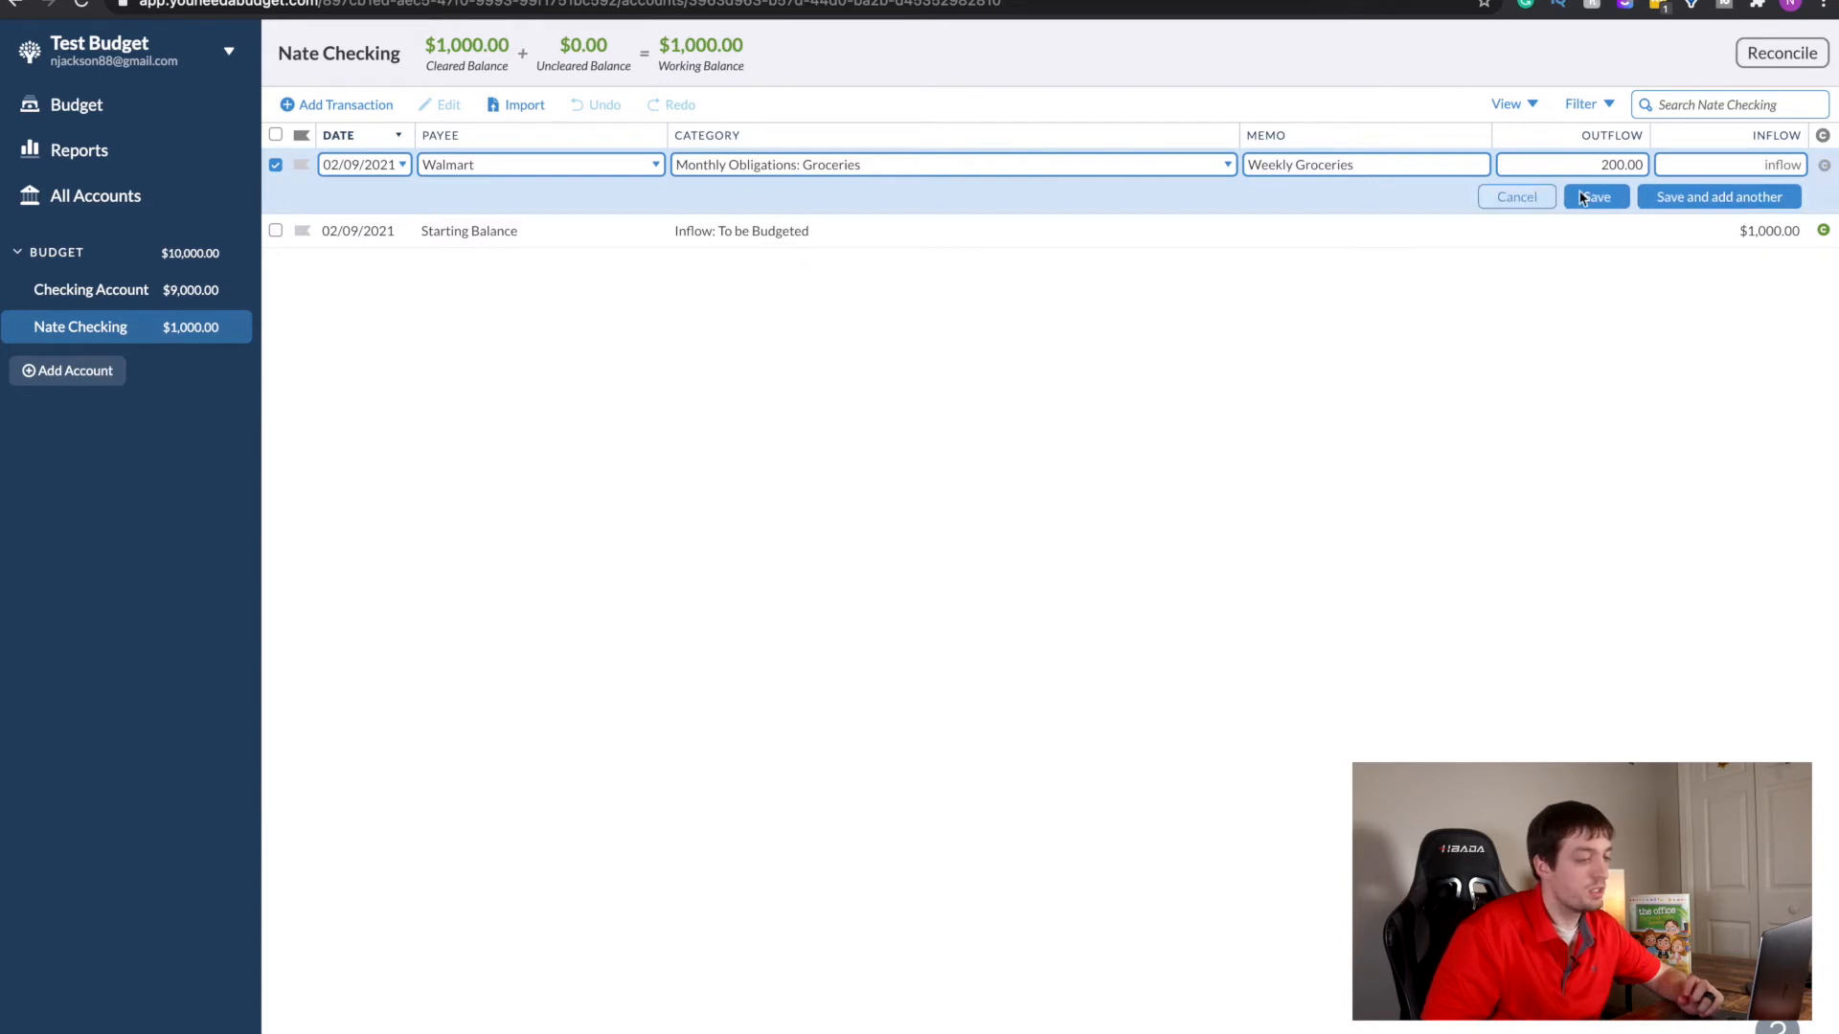
{"action": "left_click", "coordinate": [1720, 197]}
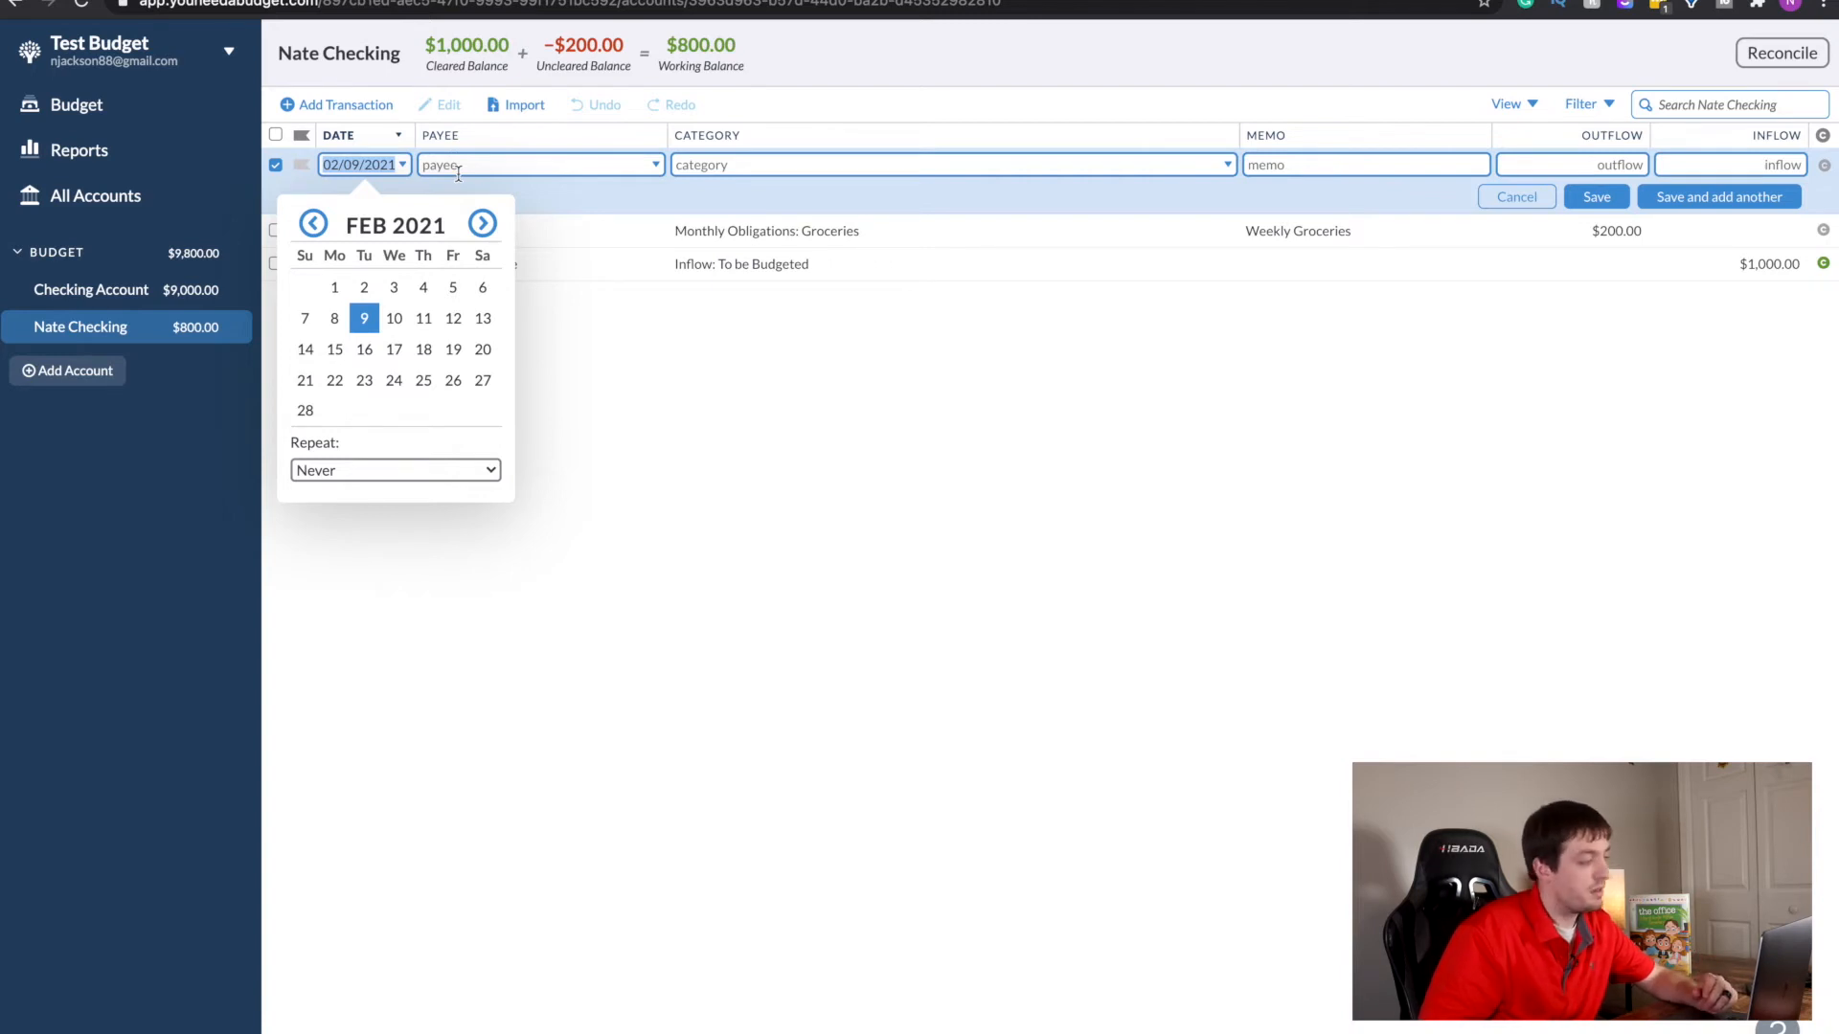
- Date the new transaction 02/10/2021, create Paycheck as its payee, and assign it to the Inflow: To be Budgeted category
{"action": "left_click", "coordinate": [394, 320]}
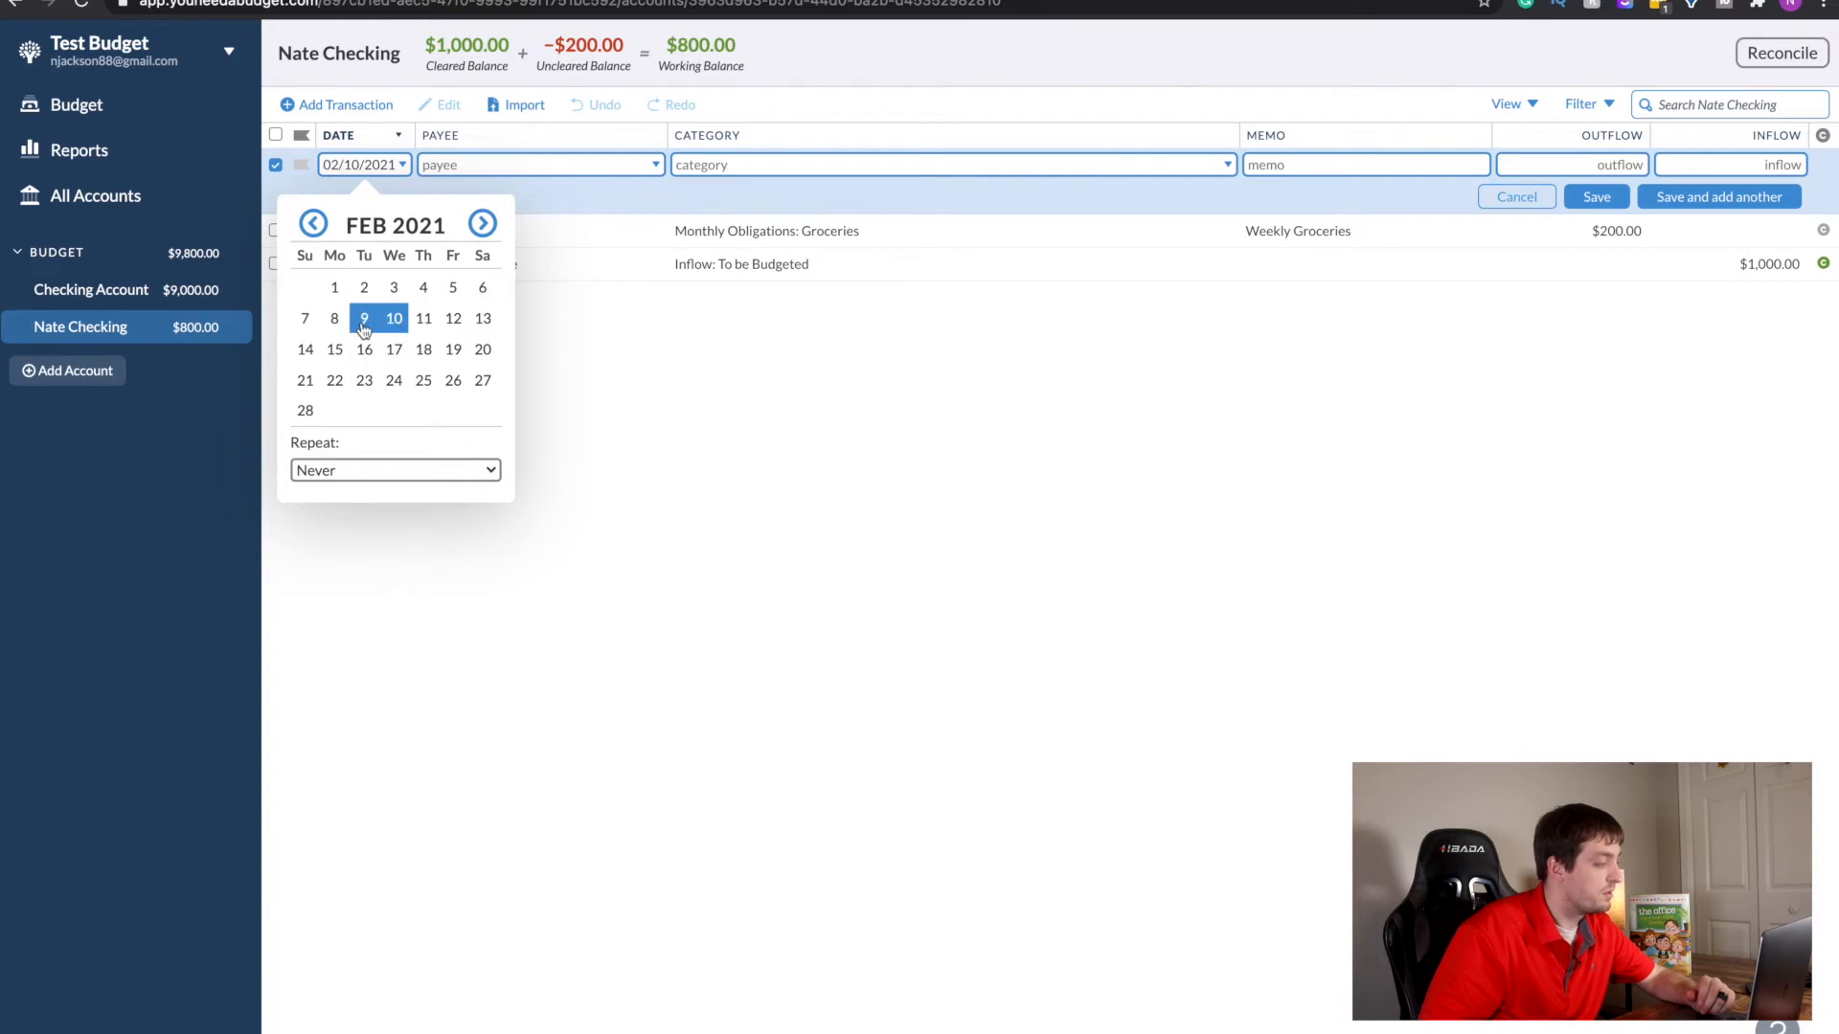
{"action": "left_click", "coordinate": [479, 159]}
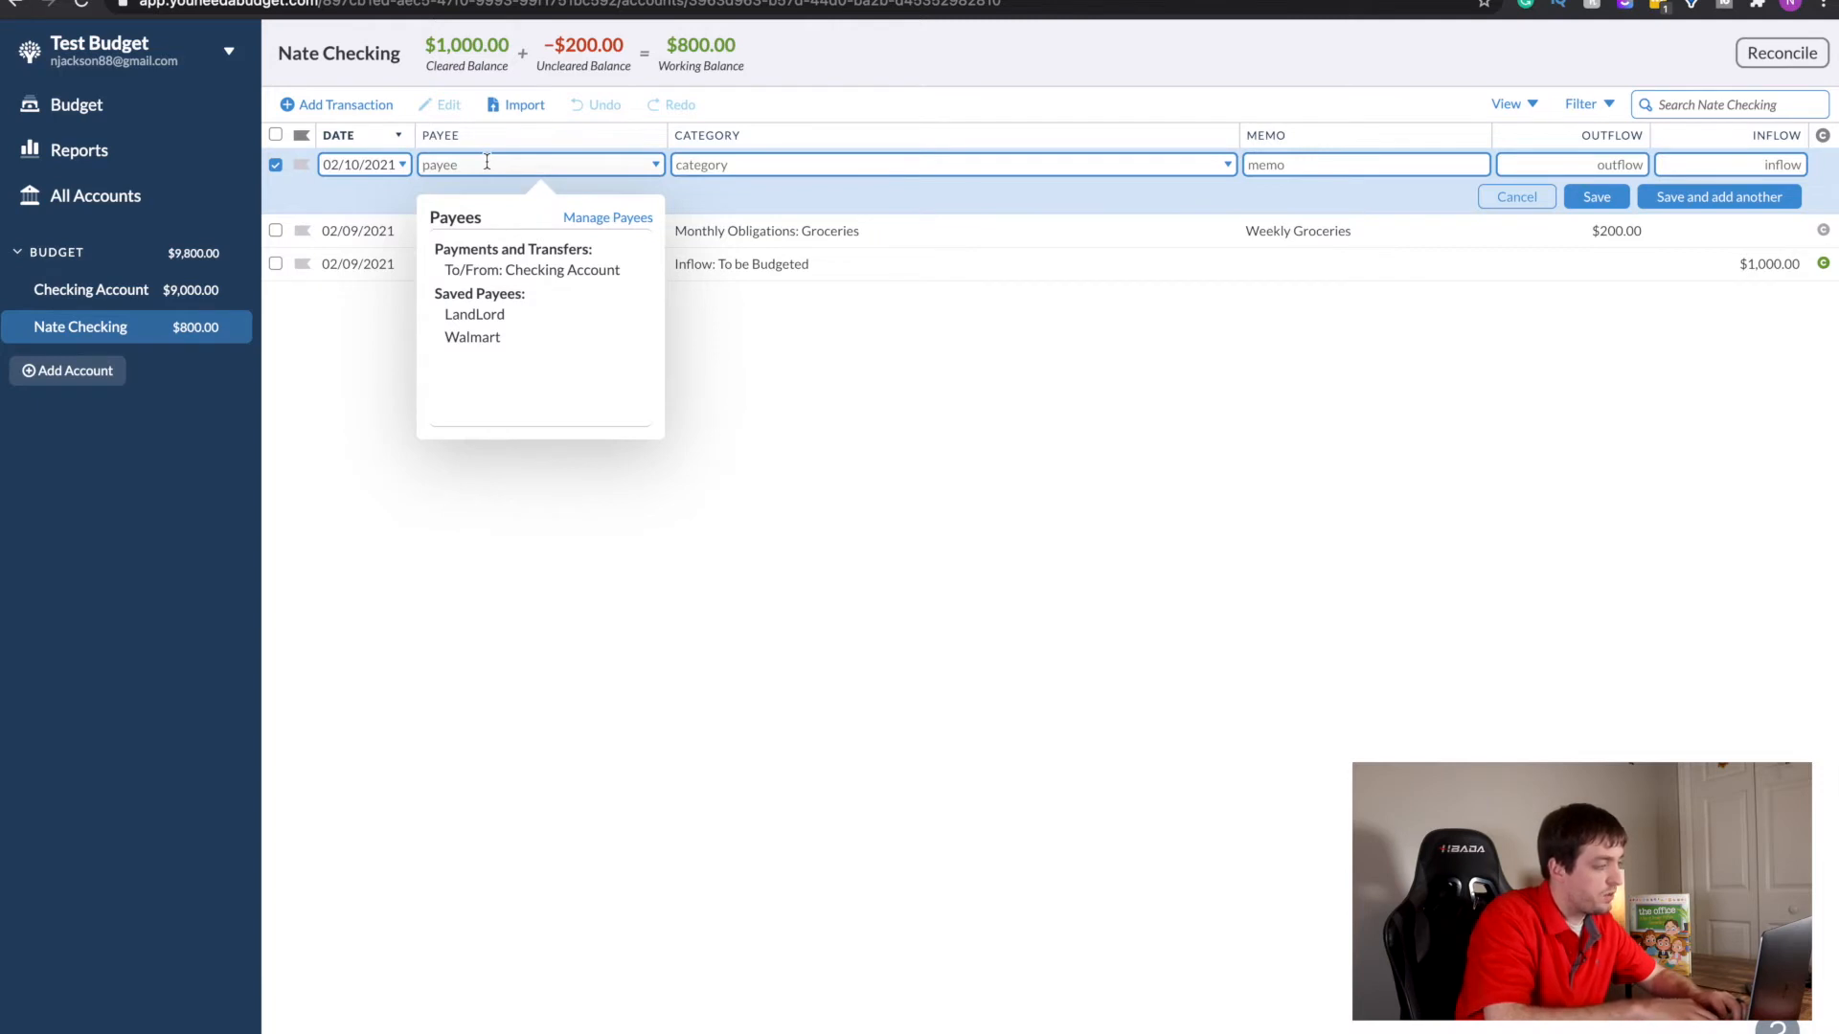
{"action": "type", "text": "P"}
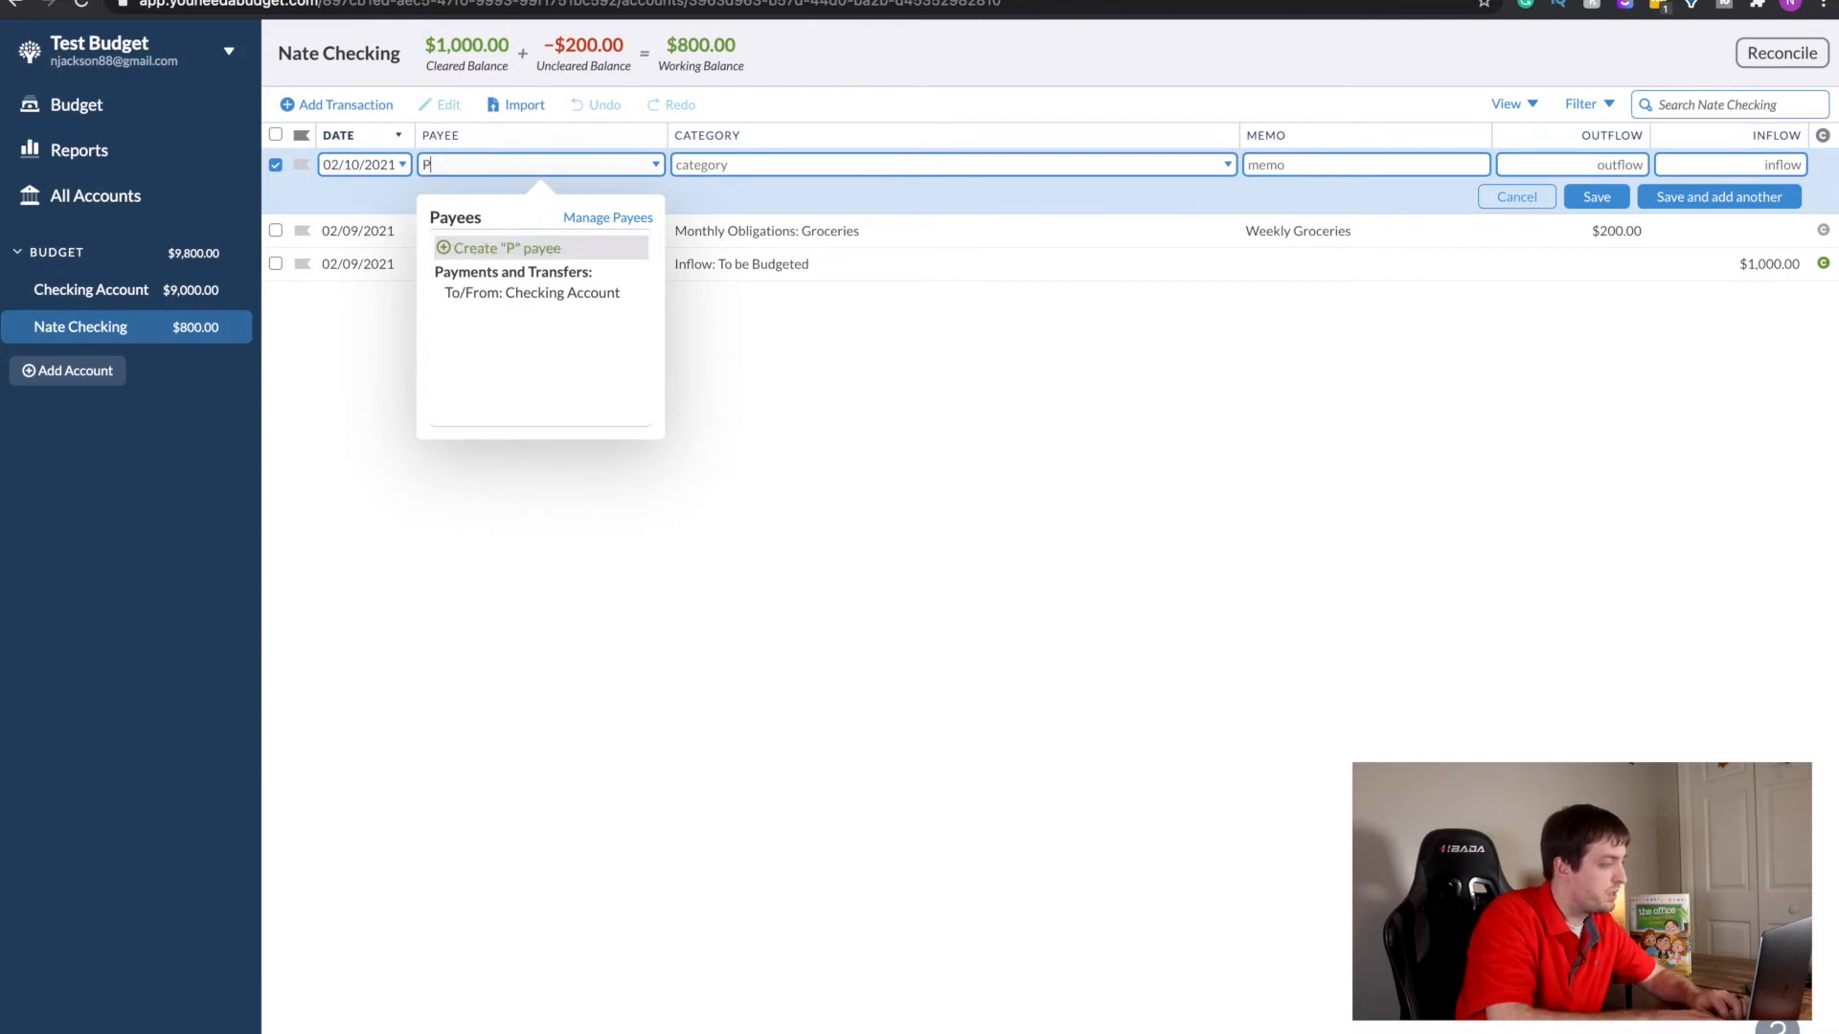
{"action": "type", "text": "aycheck"}
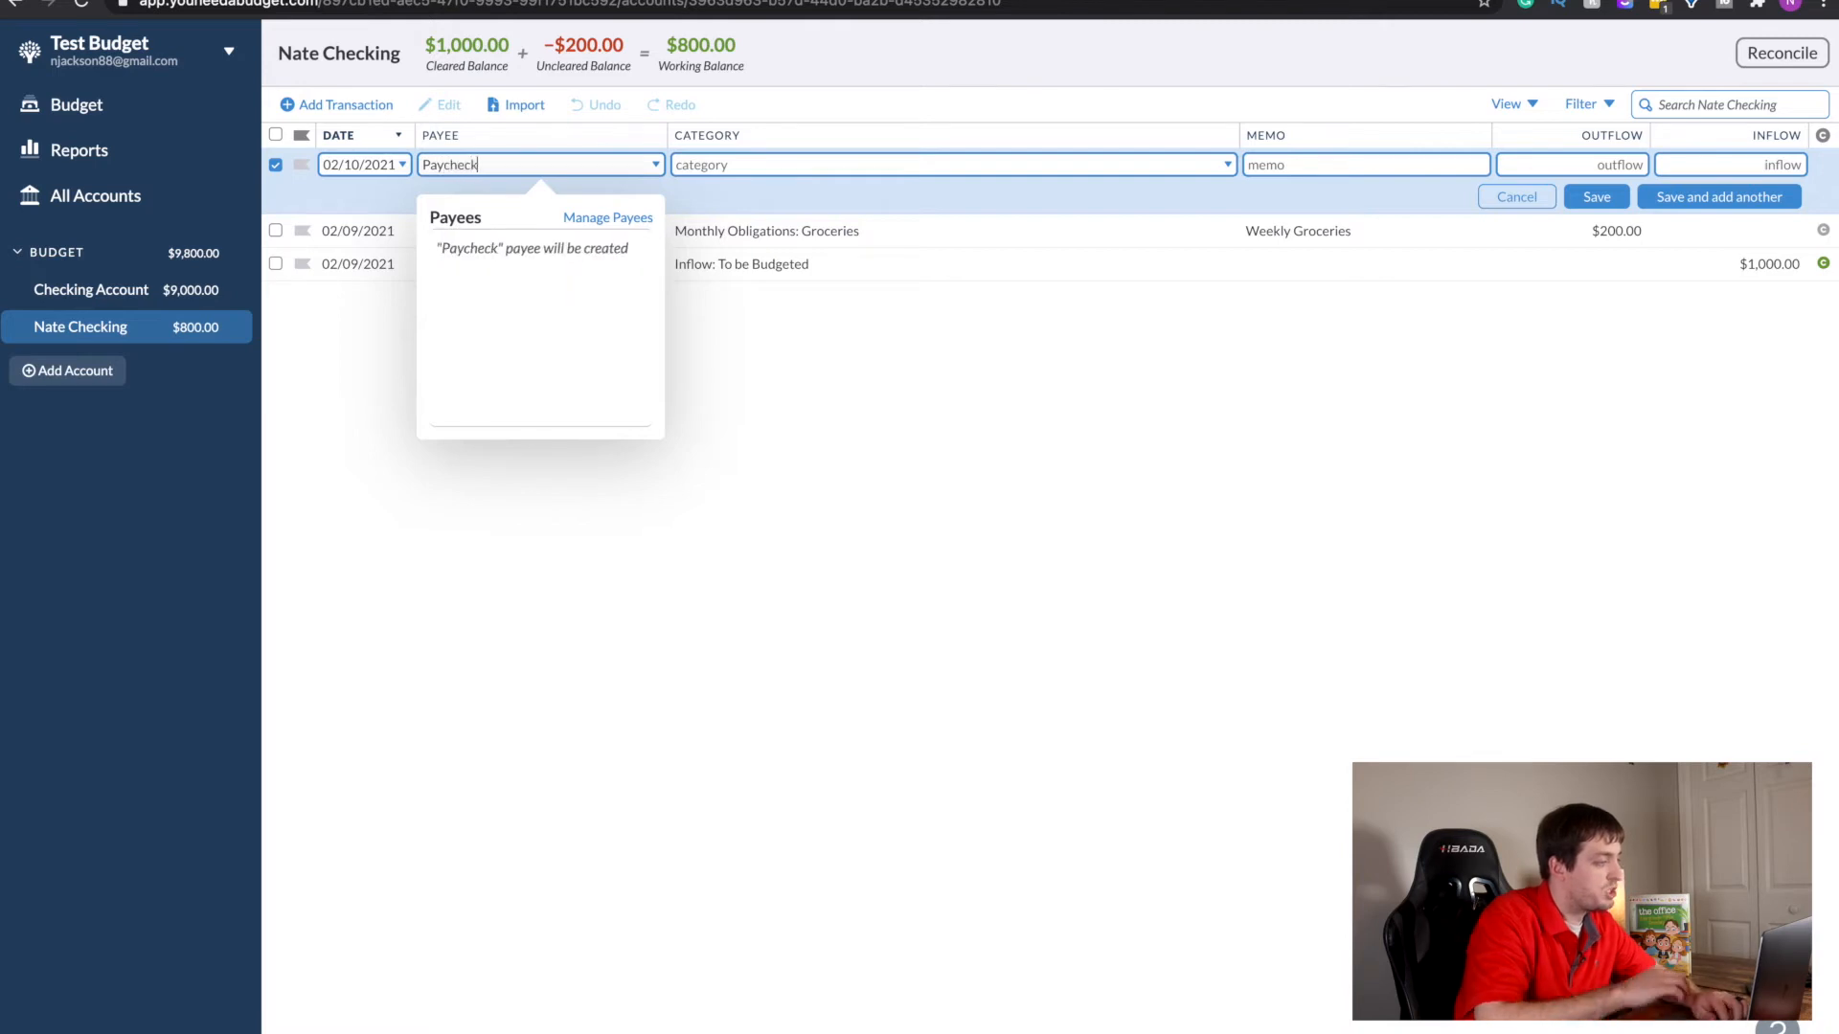
{"action": "left_click", "coordinate": [740, 164]}
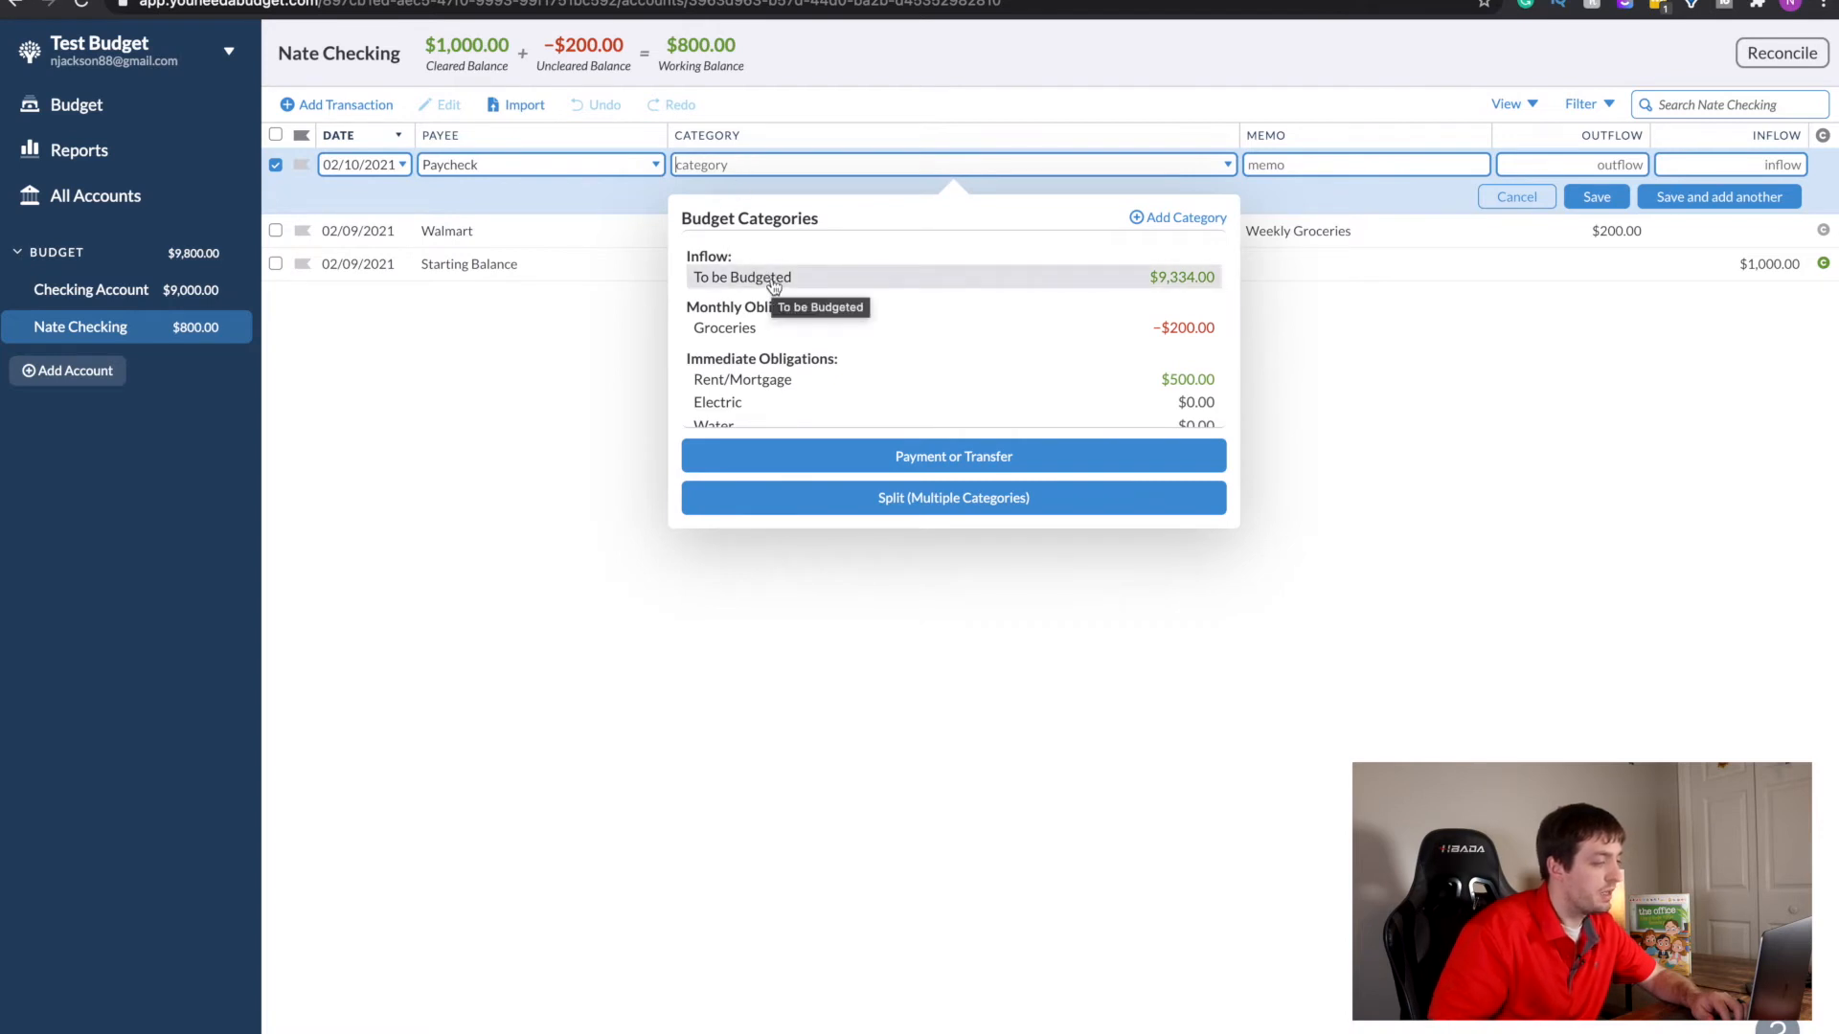
{"action": "left_click", "coordinate": [918, 278]}
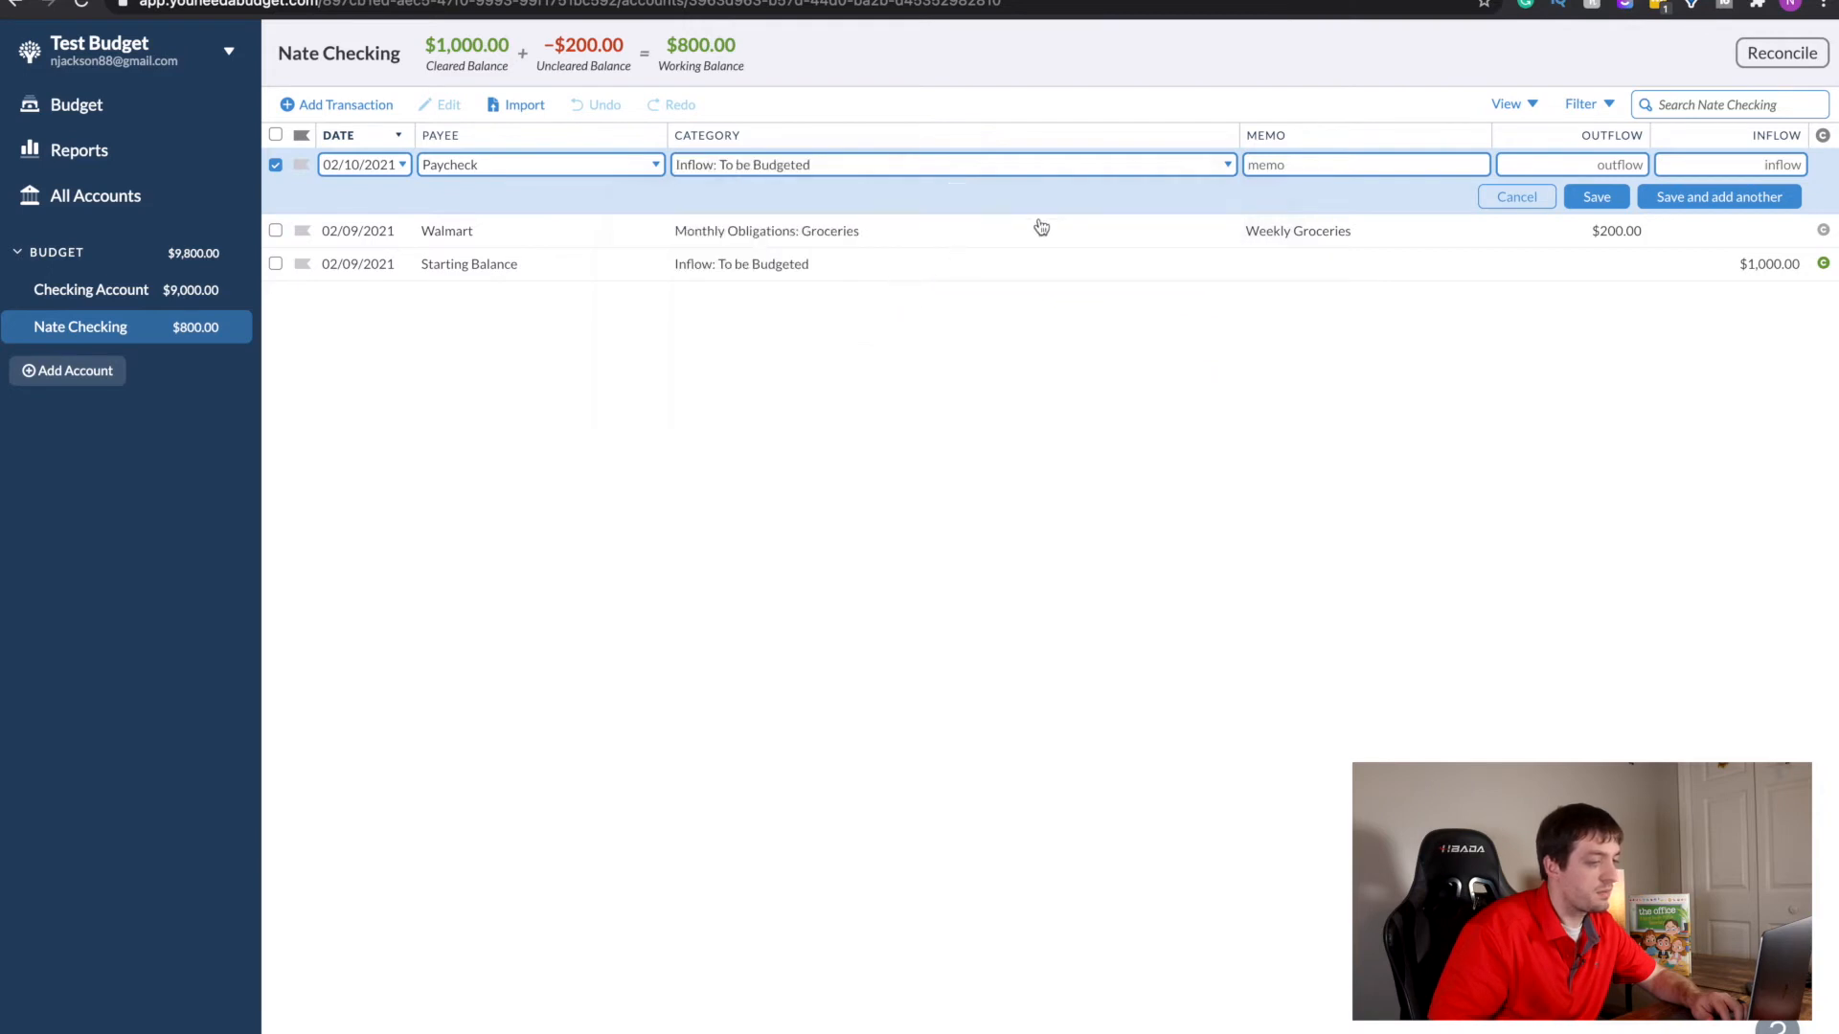
- Enter an inflow of 500 and a memo with the owner's first name plus "Paycheck", then save the transaction
{"action": "left_click", "coordinate": [1727, 167]}
{"action": "type", "text": "500"}
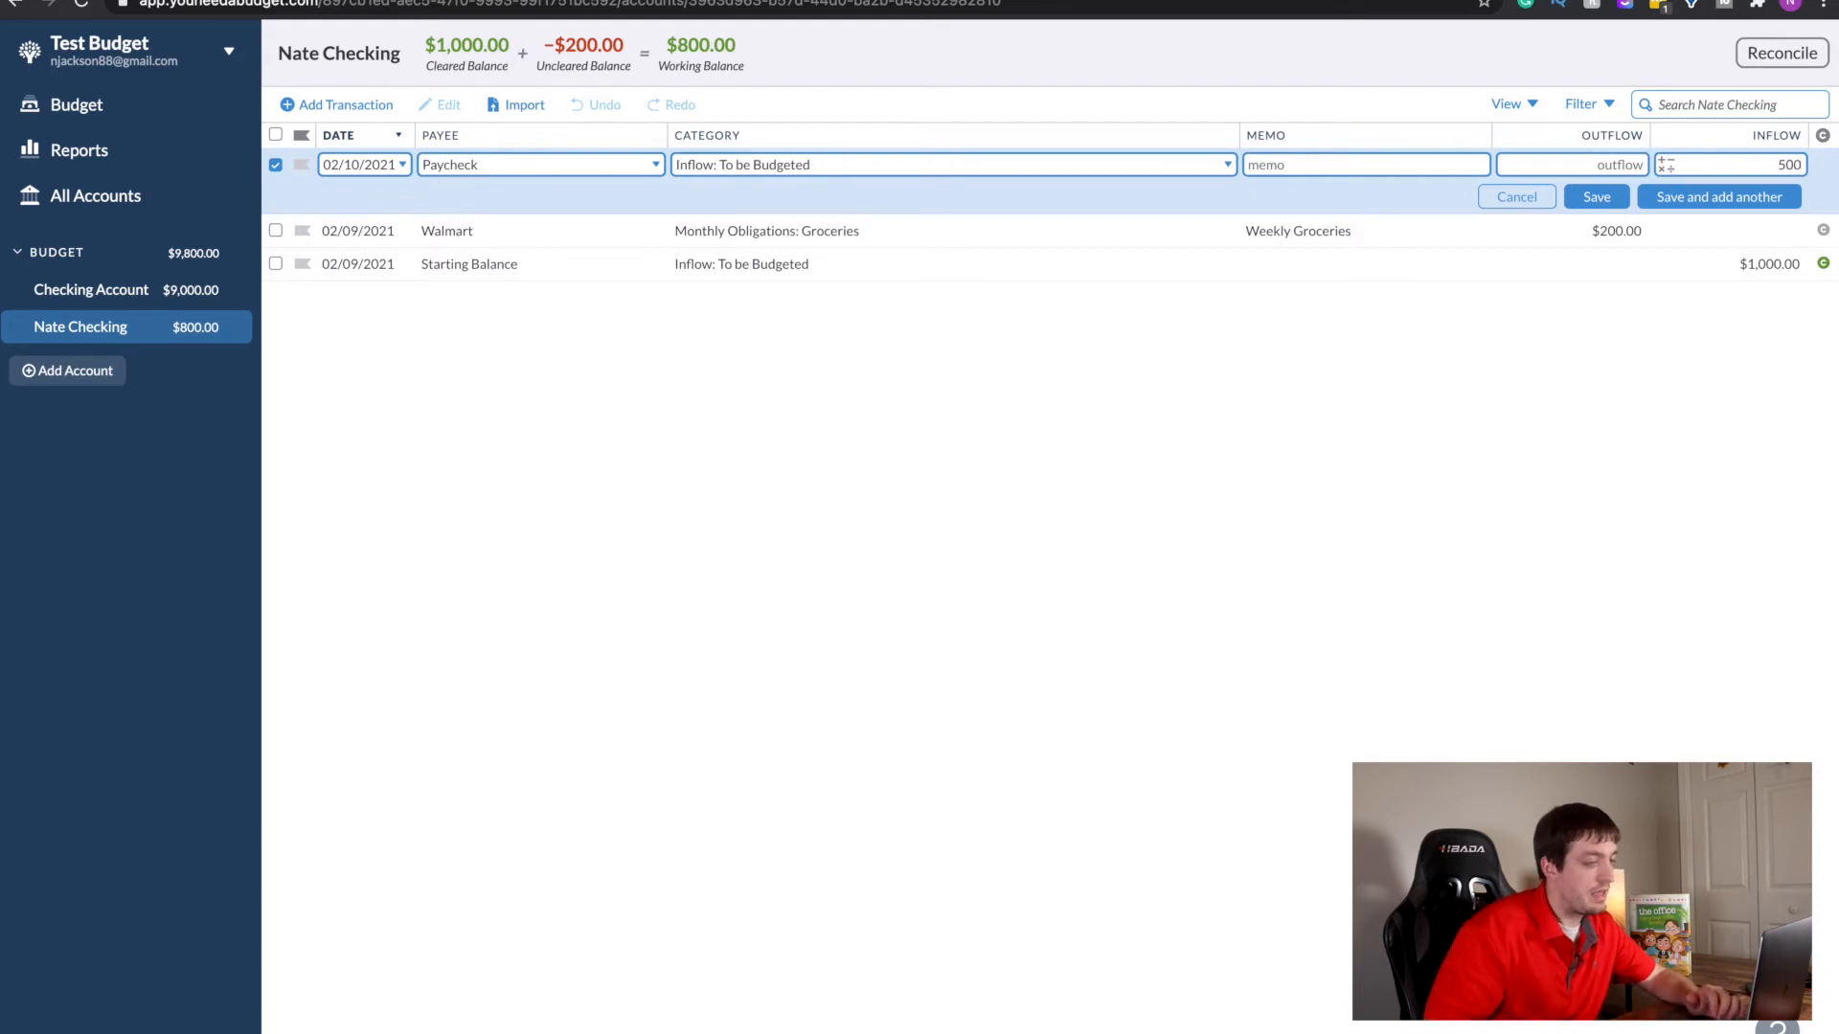
{"action": "left_click", "coordinate": [1411, 168]}
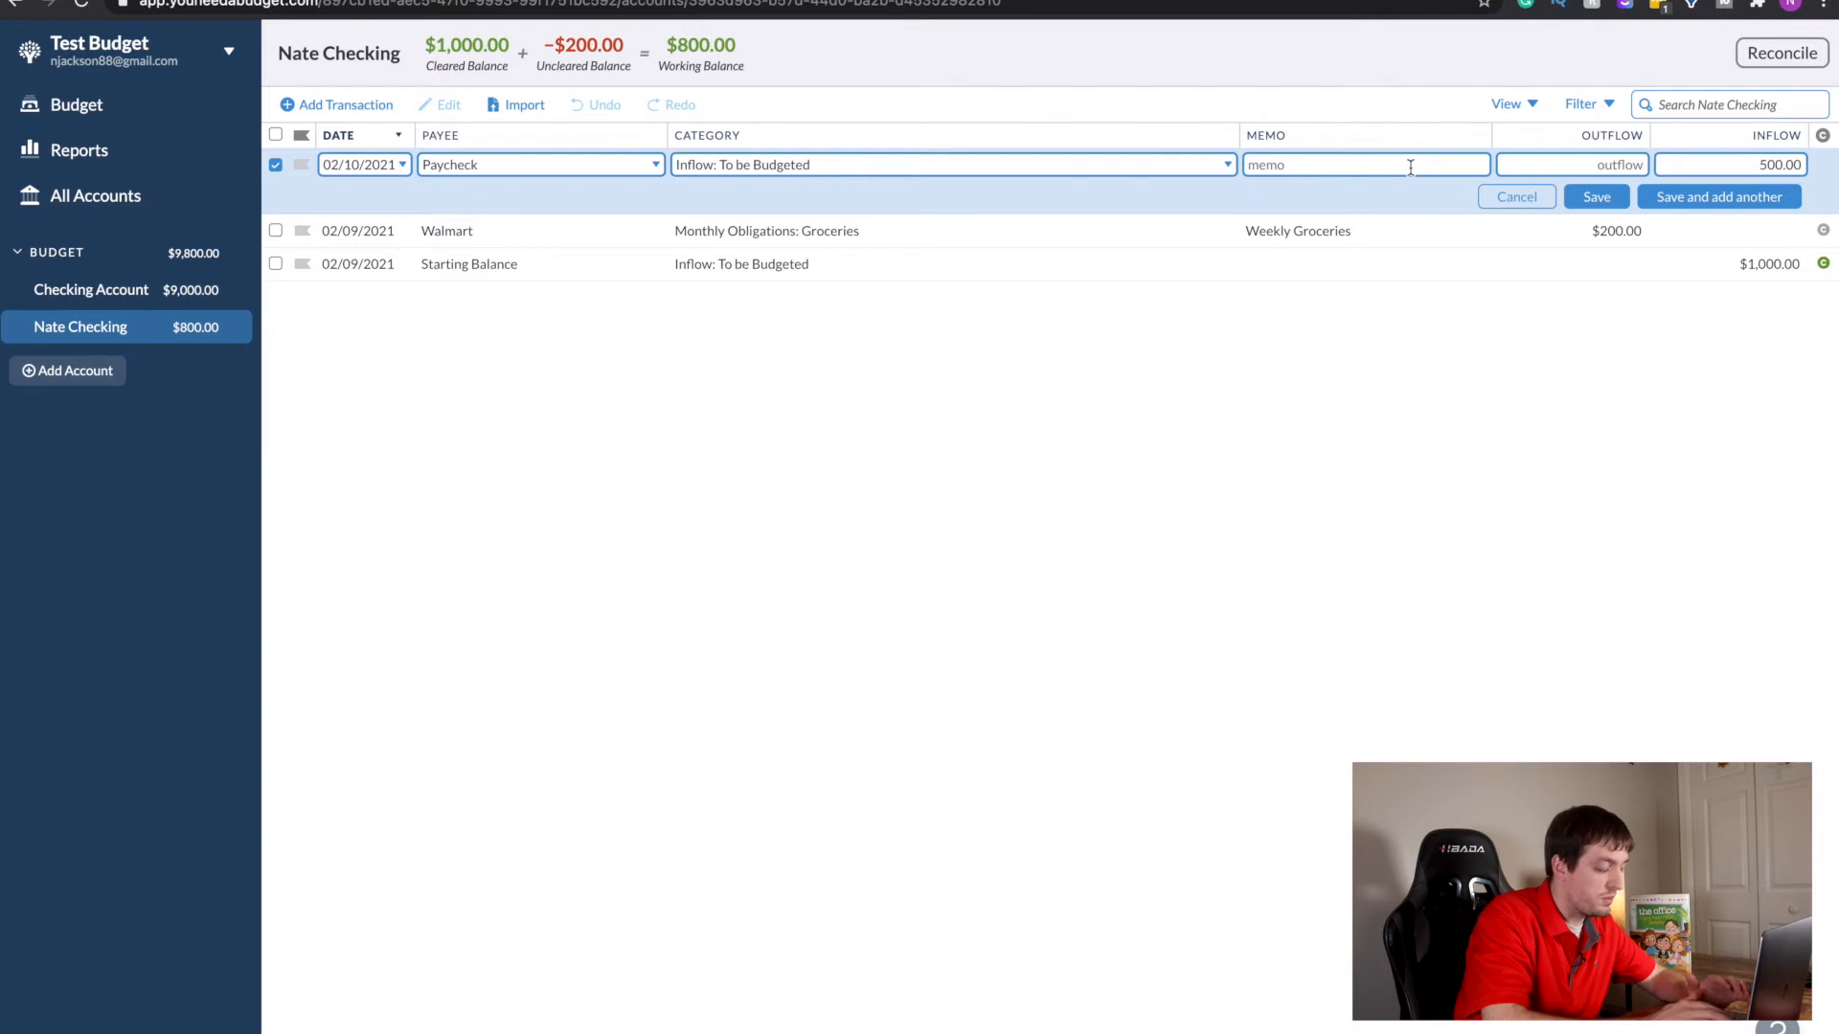
{"action": "type", "text": "Nayte"}
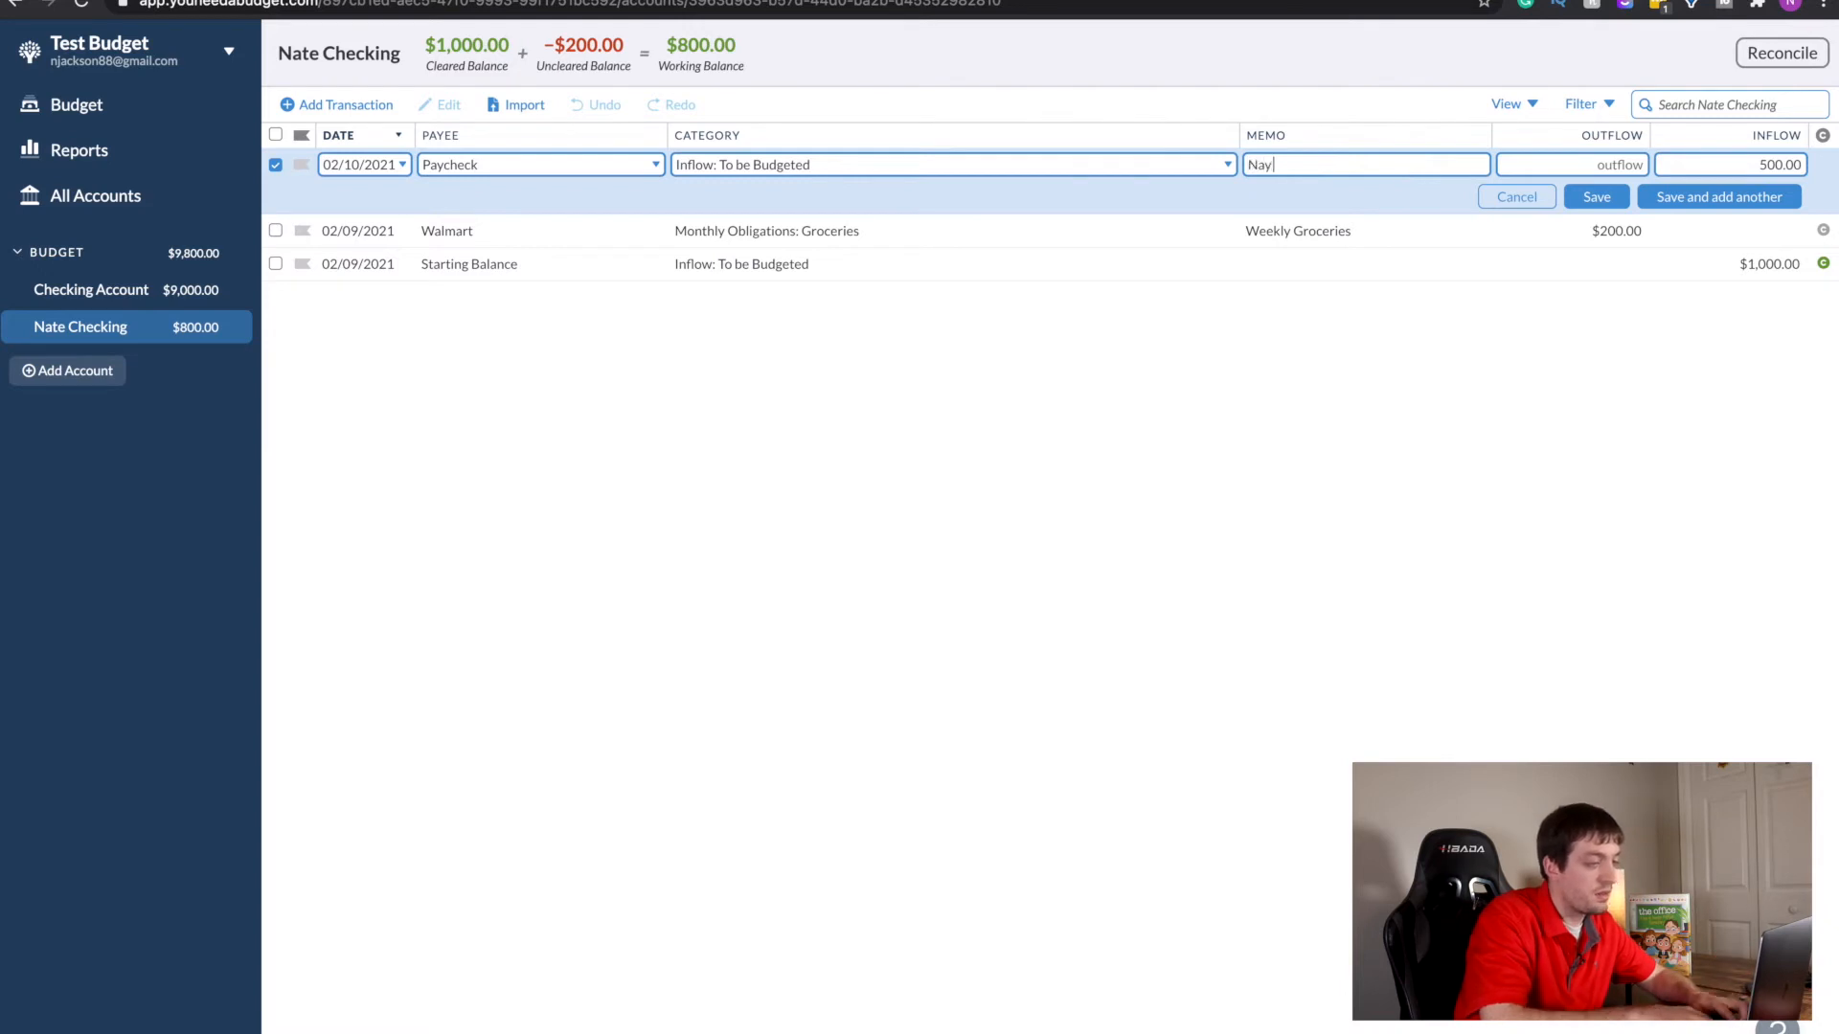
{"action": "key", "text": "BackSpace"}
{"action": "key", "text": "BackSpace"}
{"action": "key", "text": "BackSpace"}
{"action": "type", "text": "te "}
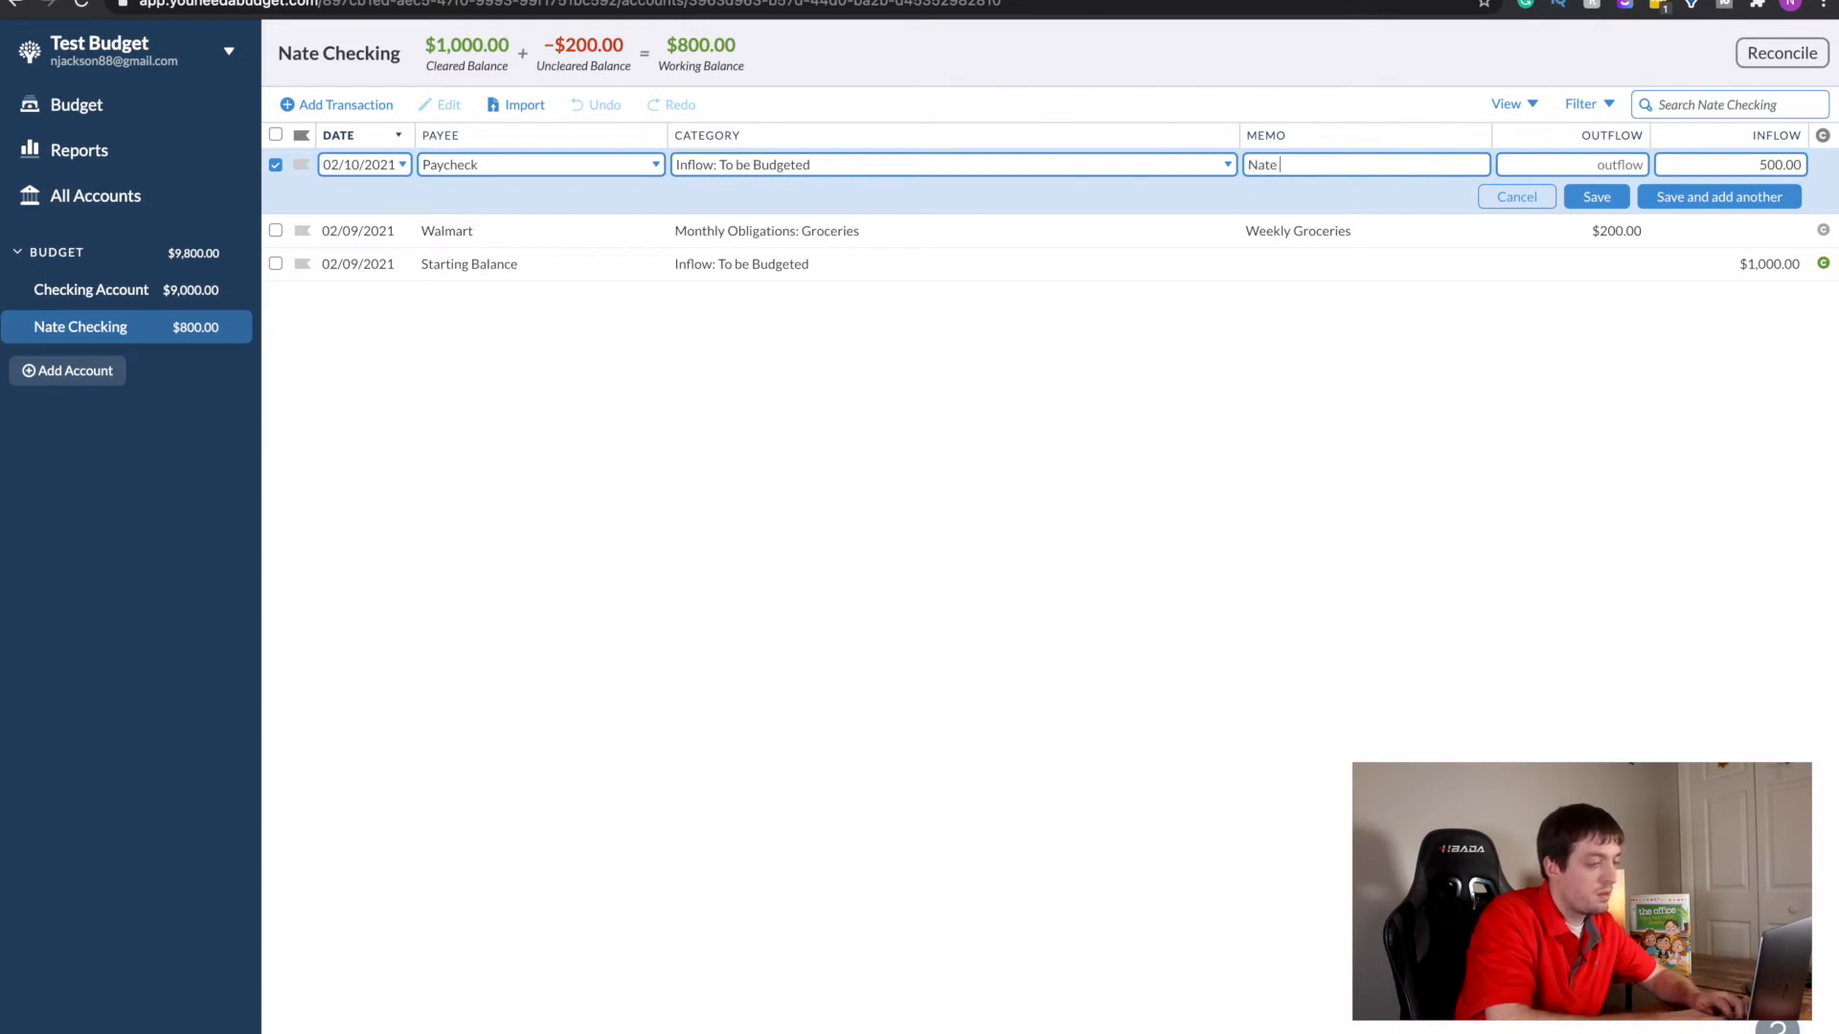
{"action": "type", "text": "Paycheck"}
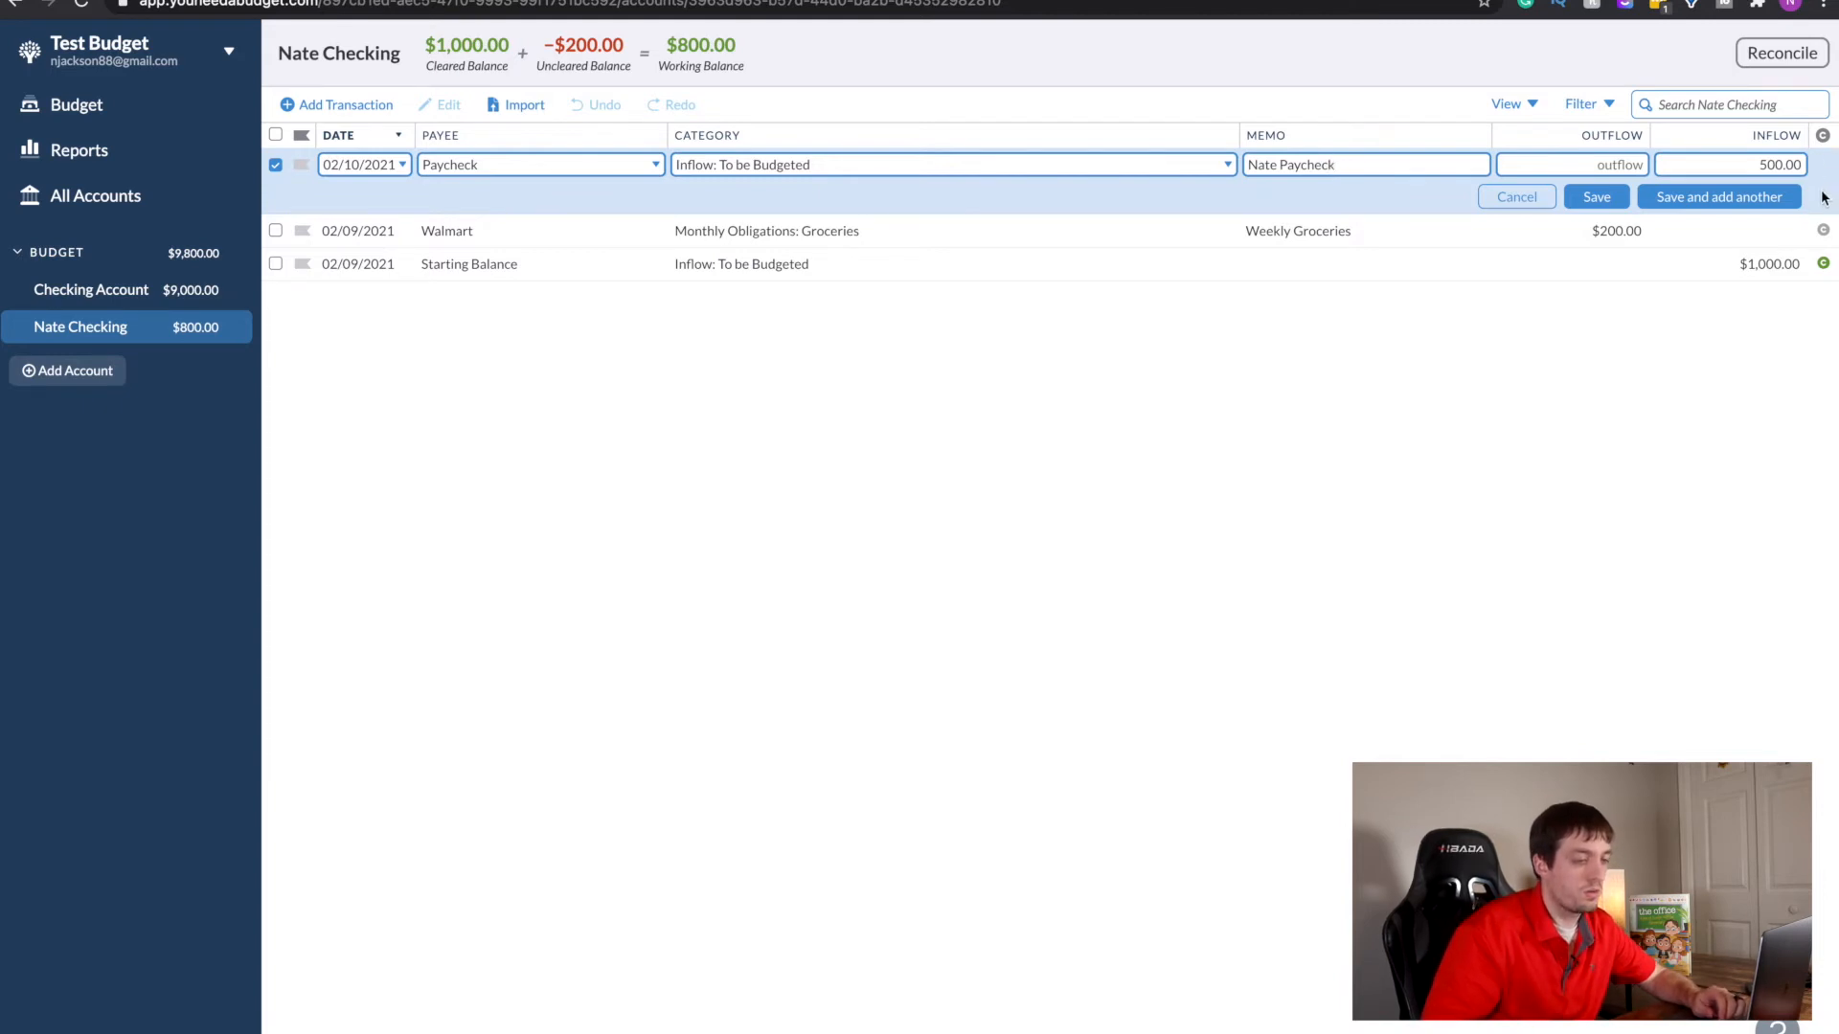
{"action": "left_click", "coordinate": [1612, 198]}
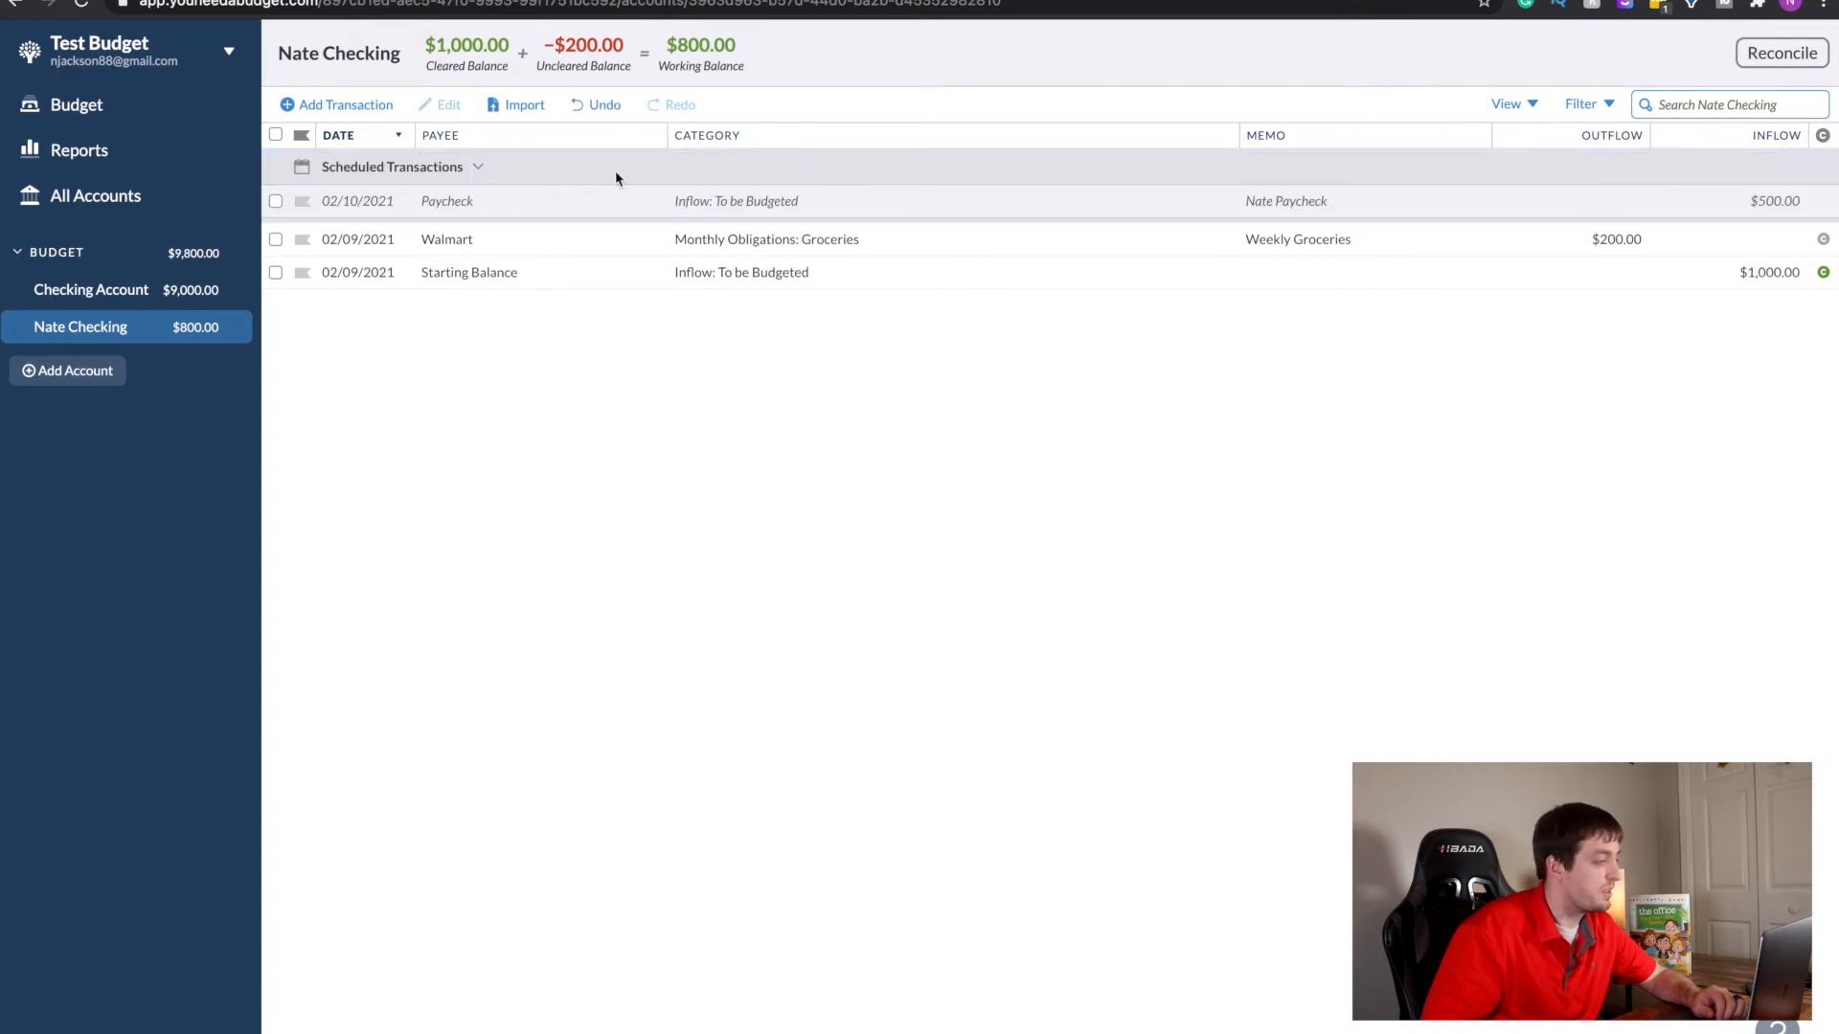
- Change the scheduled paycheck transaction's date to 02/08/2021 and save it
{"action": "left_click", "coordinate": [355, 203]}
{"action": "left_click", "coordinate": [355, 203]}
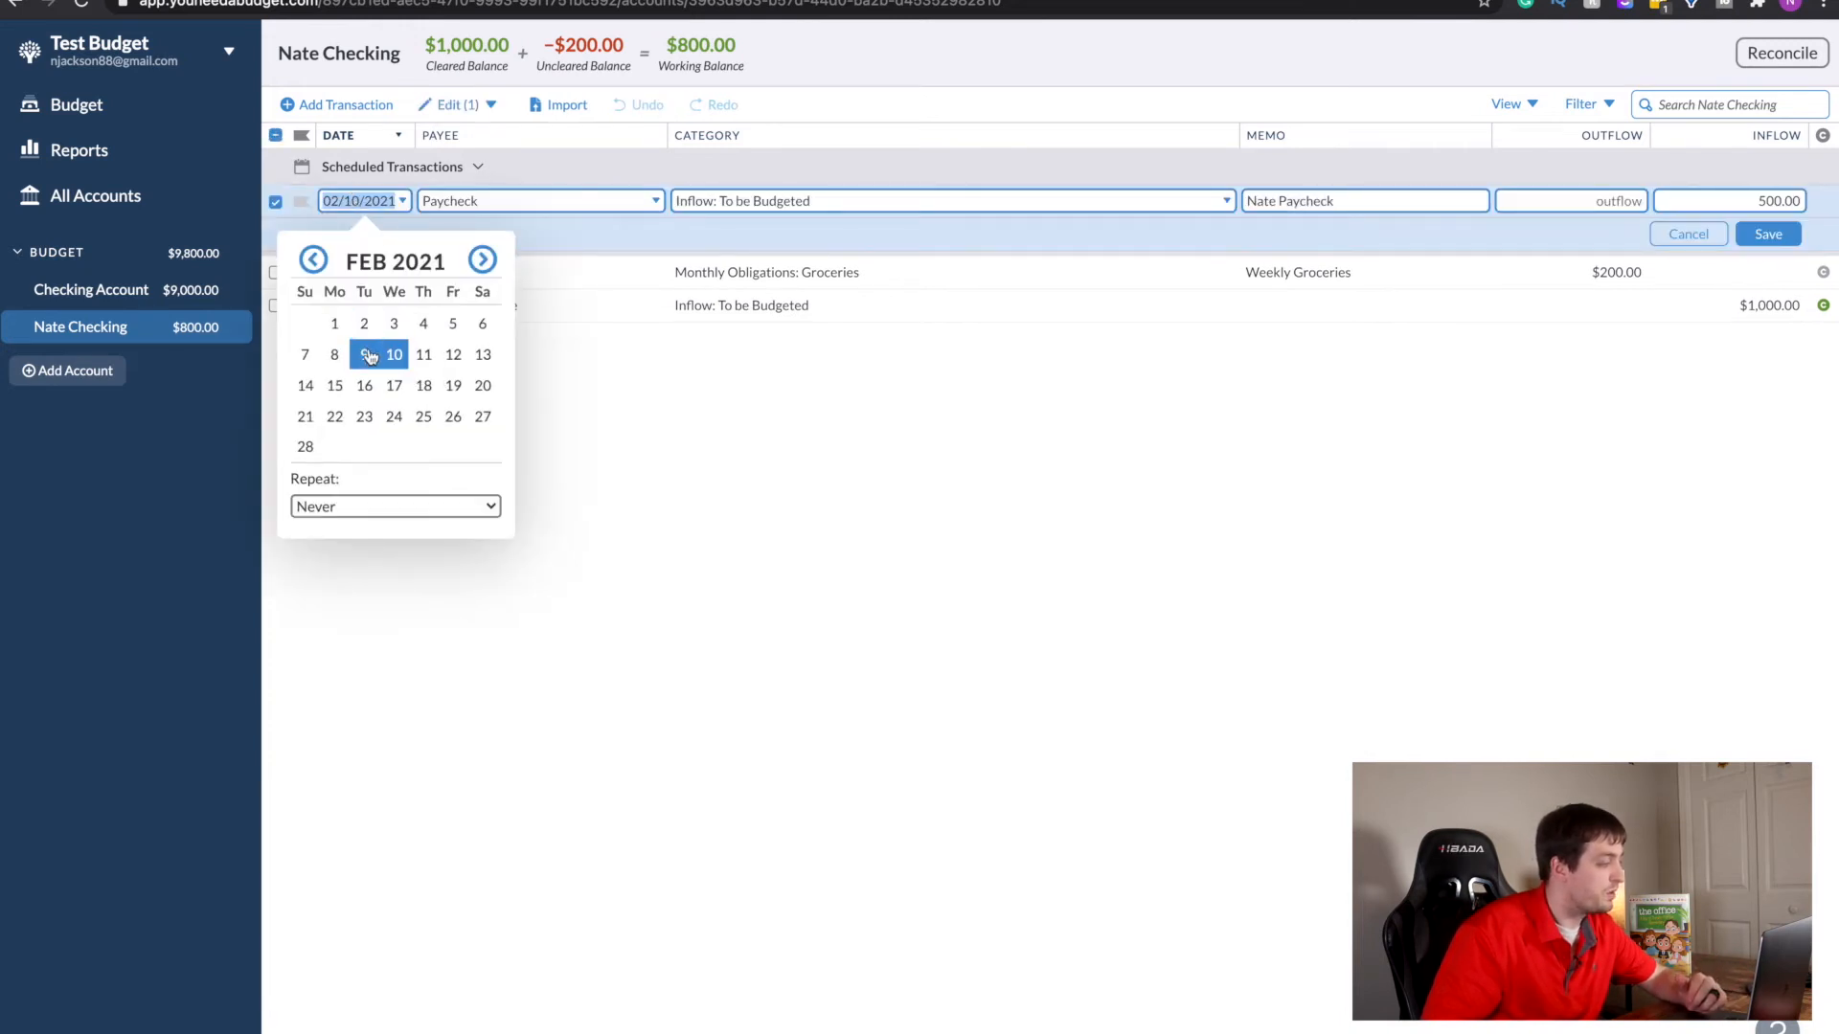
{"action": "left_click", "coordinate": [368, 353]}
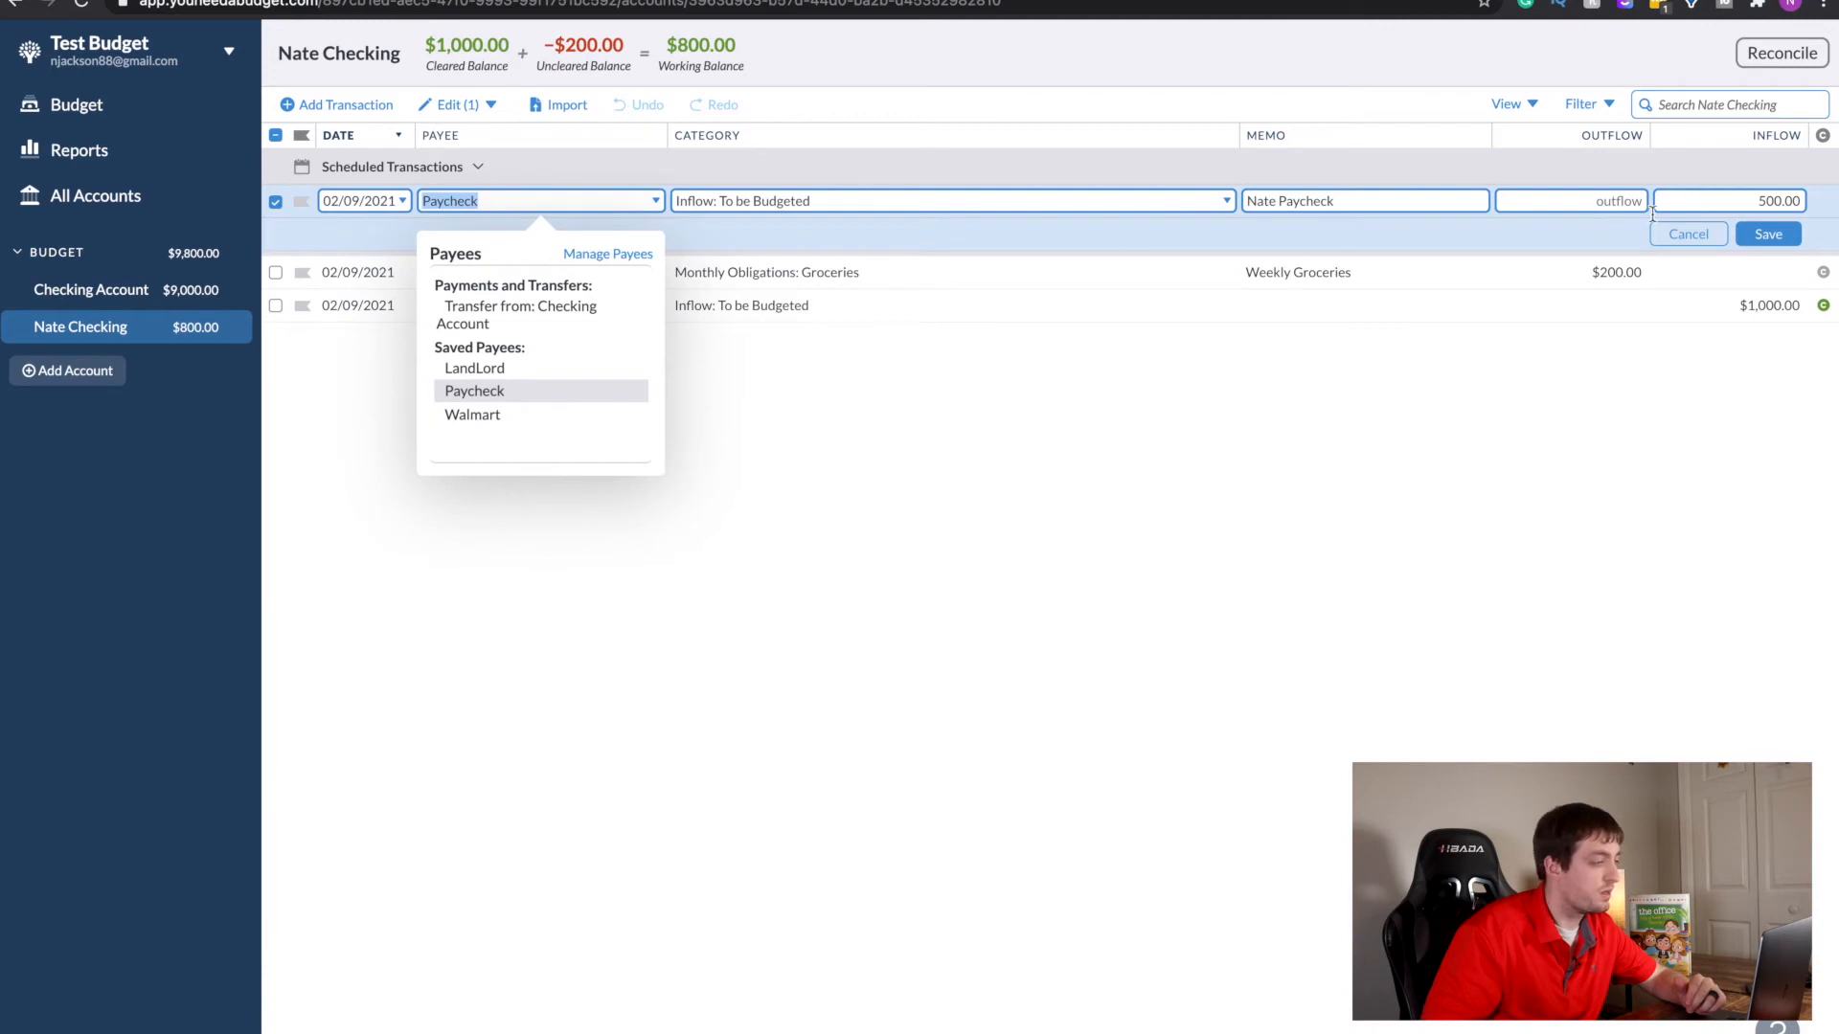
{"action": "left_click", "coordinate": [359, 201]}
{"action": "left_click", "coordinate": [327, 354]}
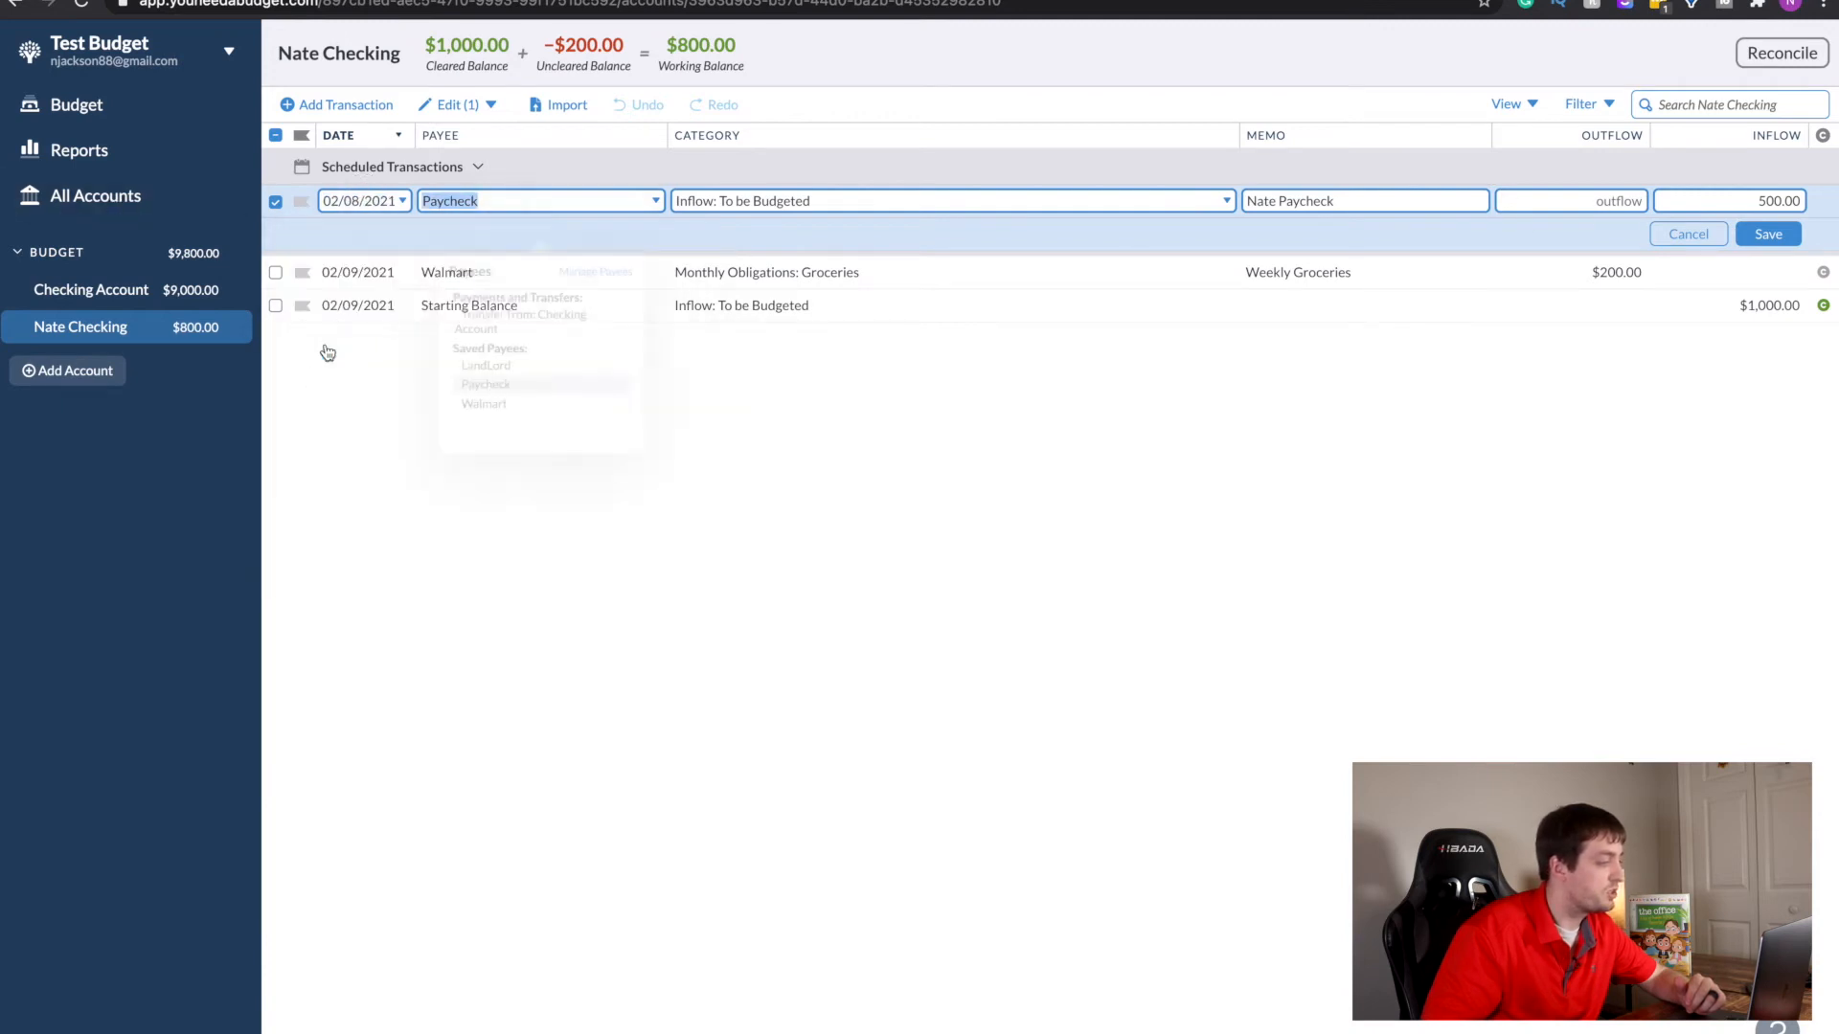
{"action": "left_click", "coordinate": [1562, 203]}
{"action": "left_click", "coordinate": [1768, 237]}
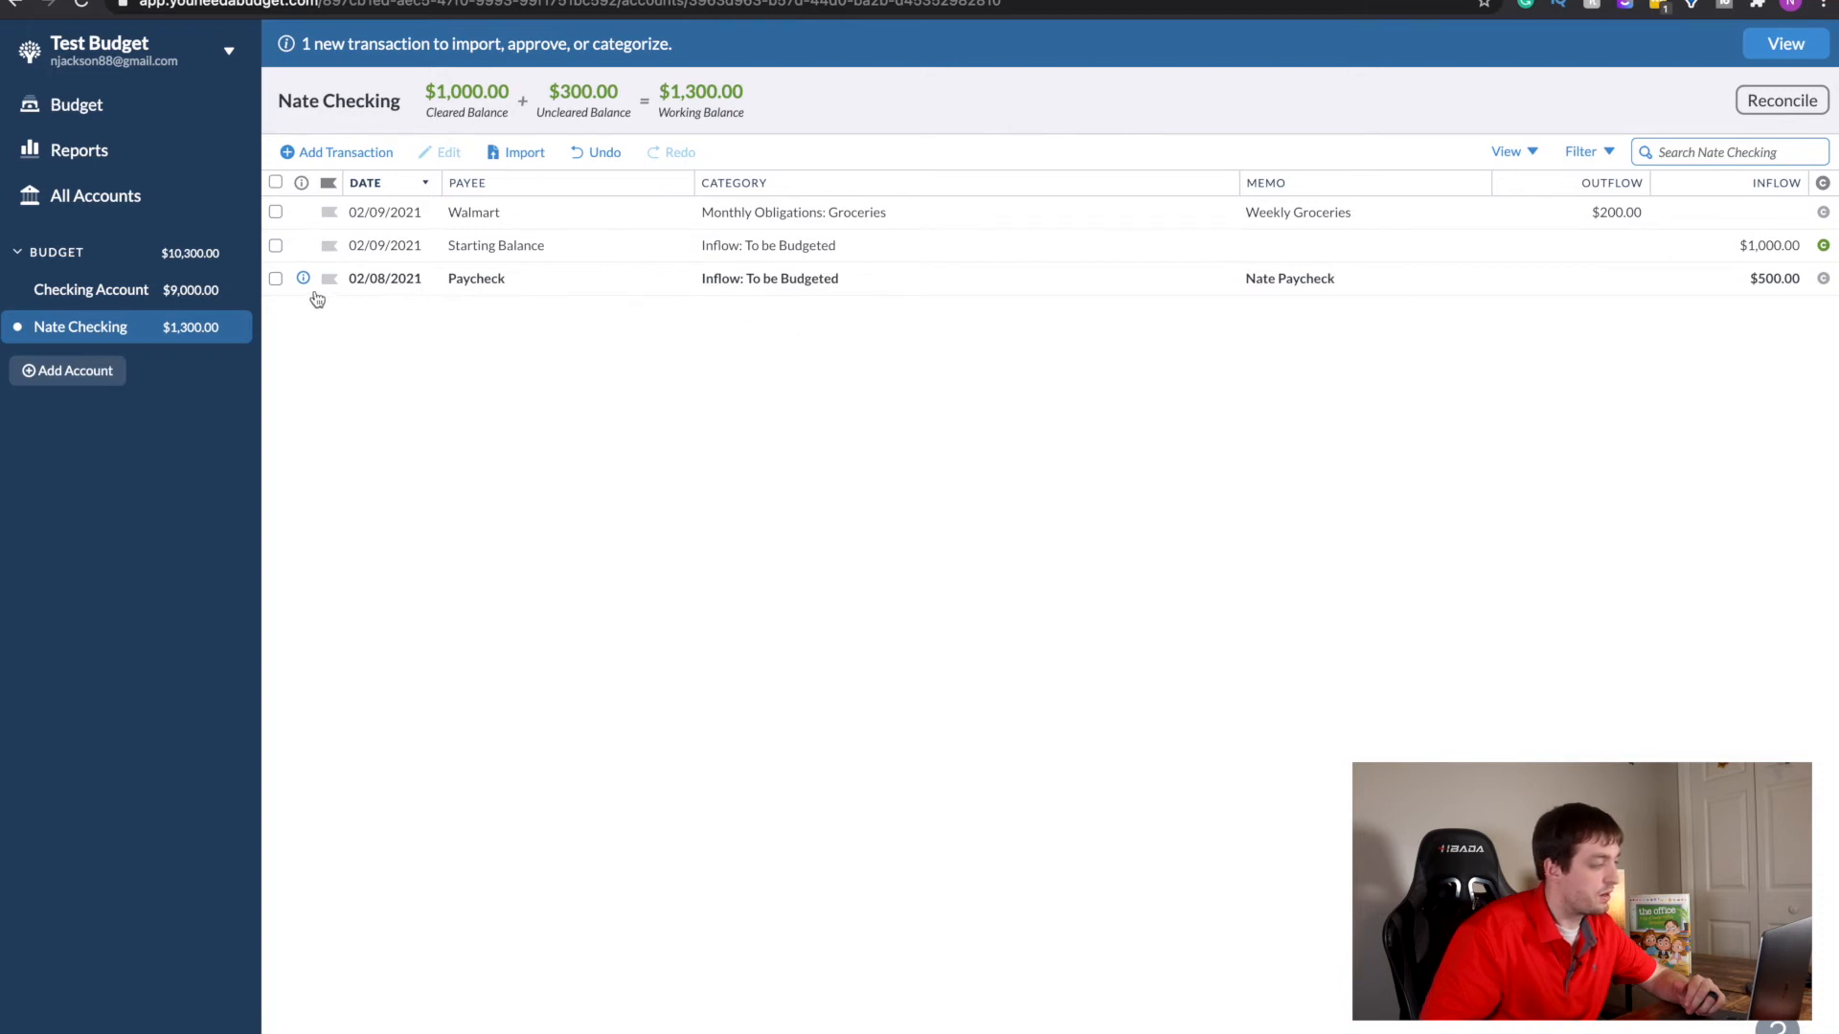
- Approve the paycheck transaction, then mark both it and the Walmart transaction as cleared
{"action": "left_click", "coordinate": [304, 279]}
{"action": "left_click", "coordinate": [328, 335]}
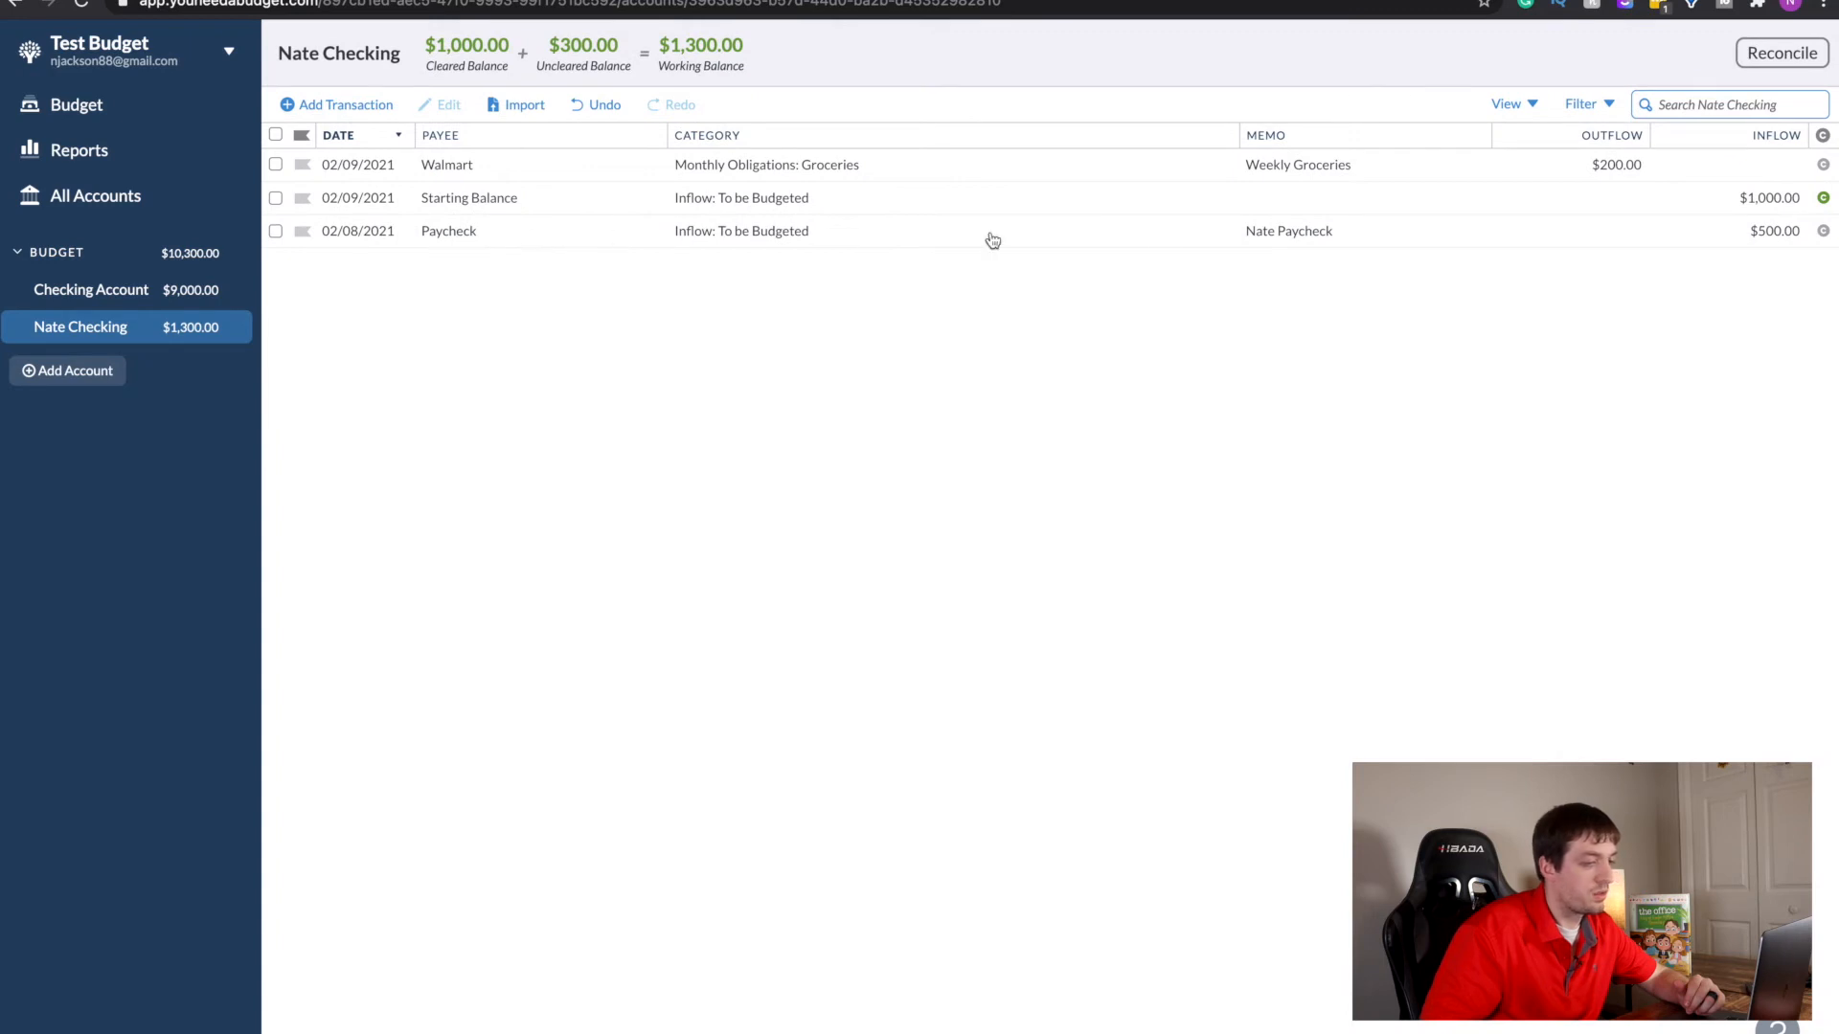
{"action": "left_click", "coordinate": [1824, 232]}
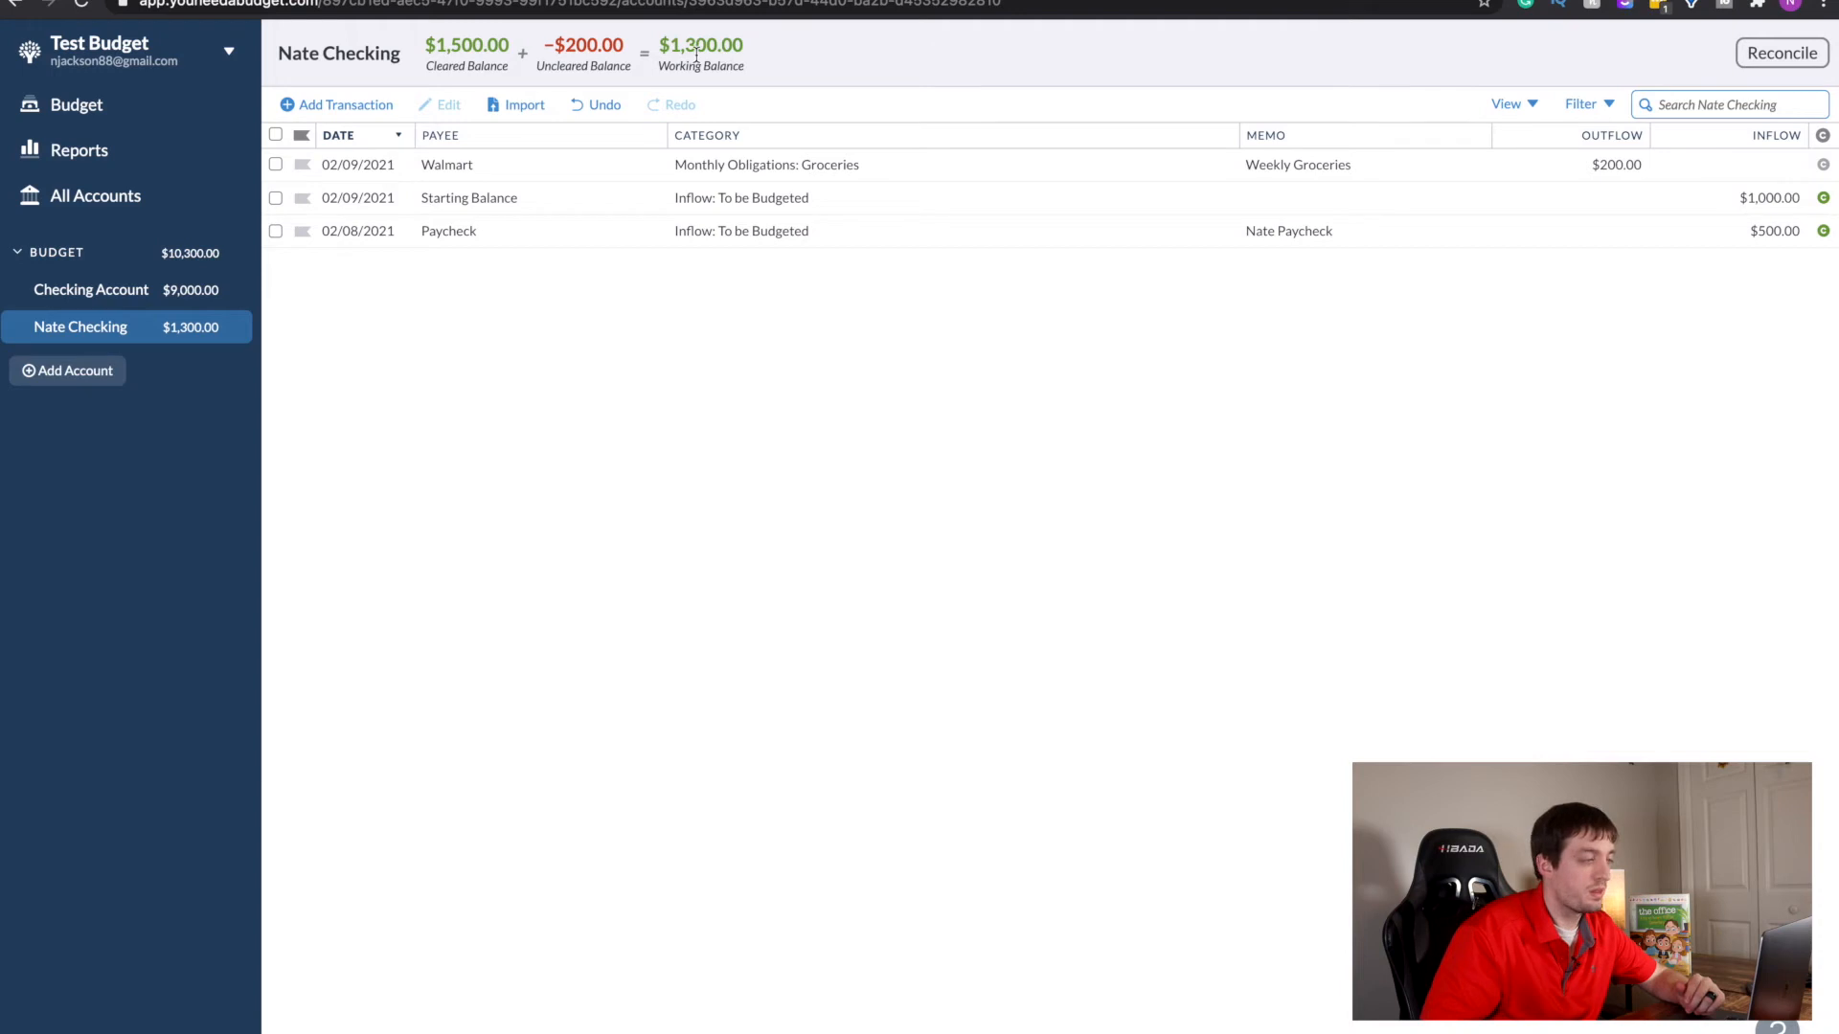
{"action": "left_click", "coordinate": [1823, 167]}
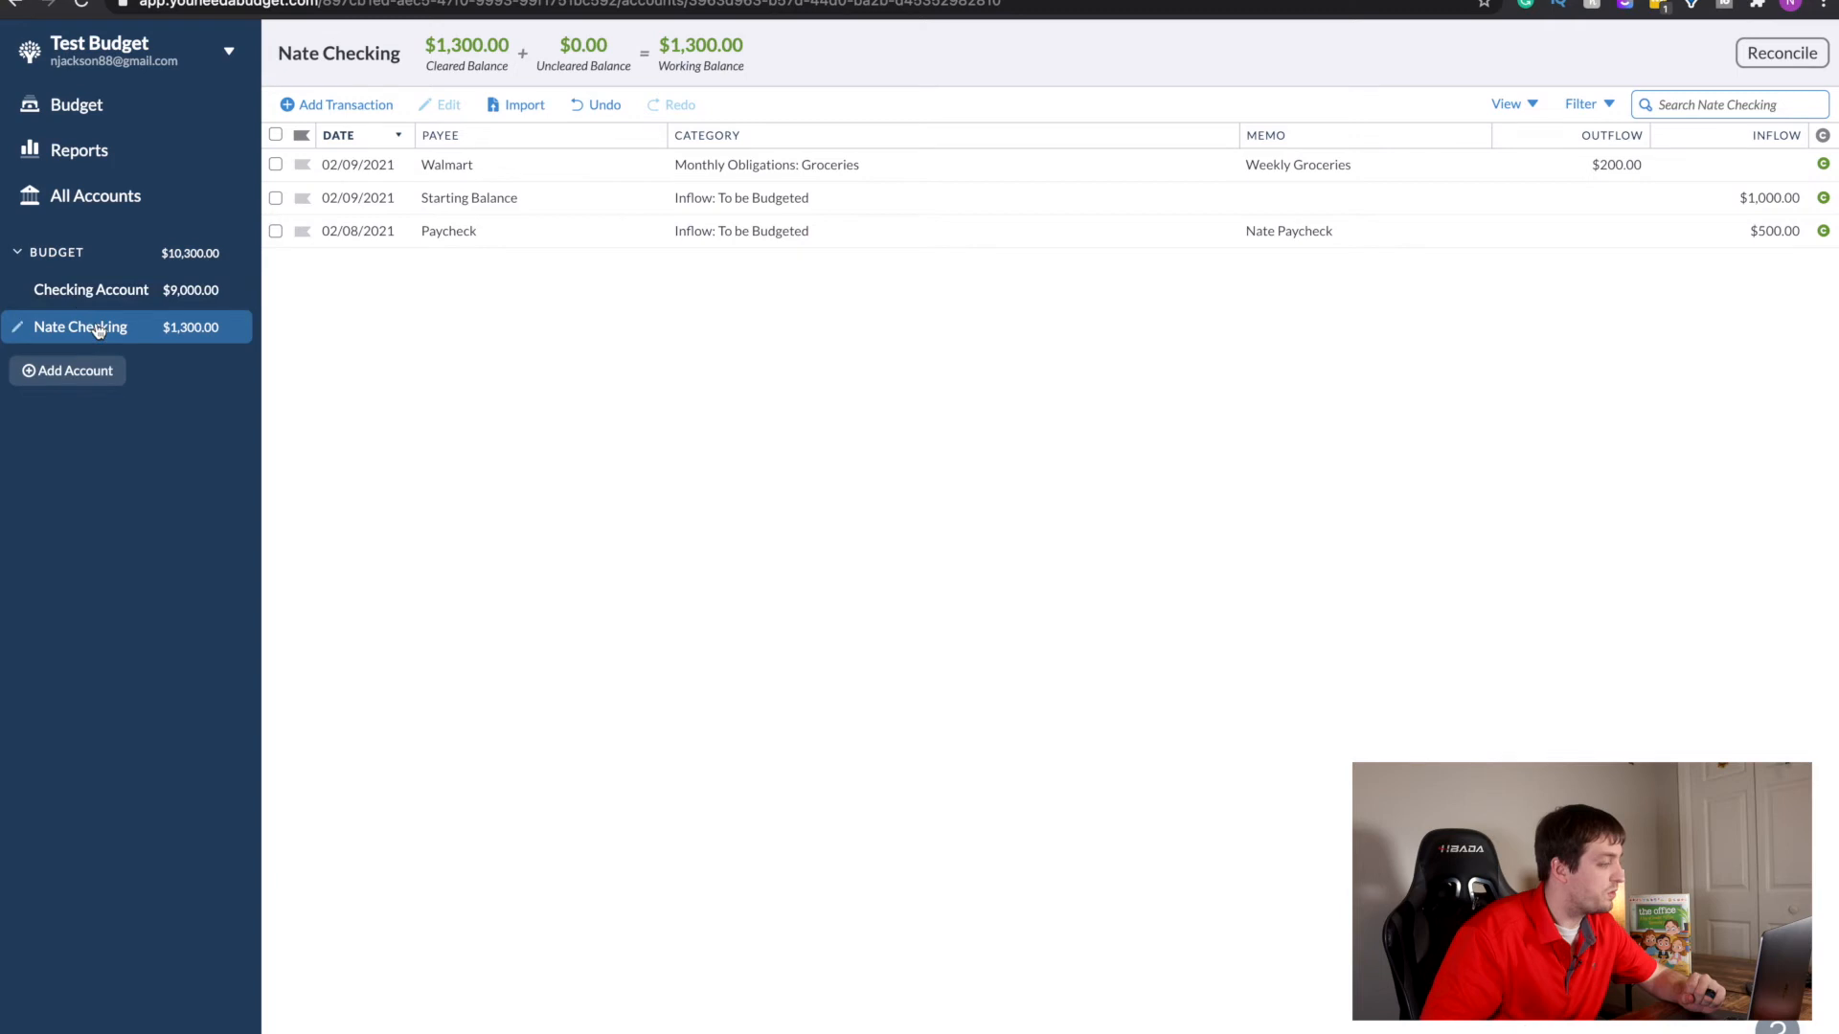
- Open the settings of the newly added checking account and its account notes for editing
{"action": "left_click", "coordinate": [17, 328]}
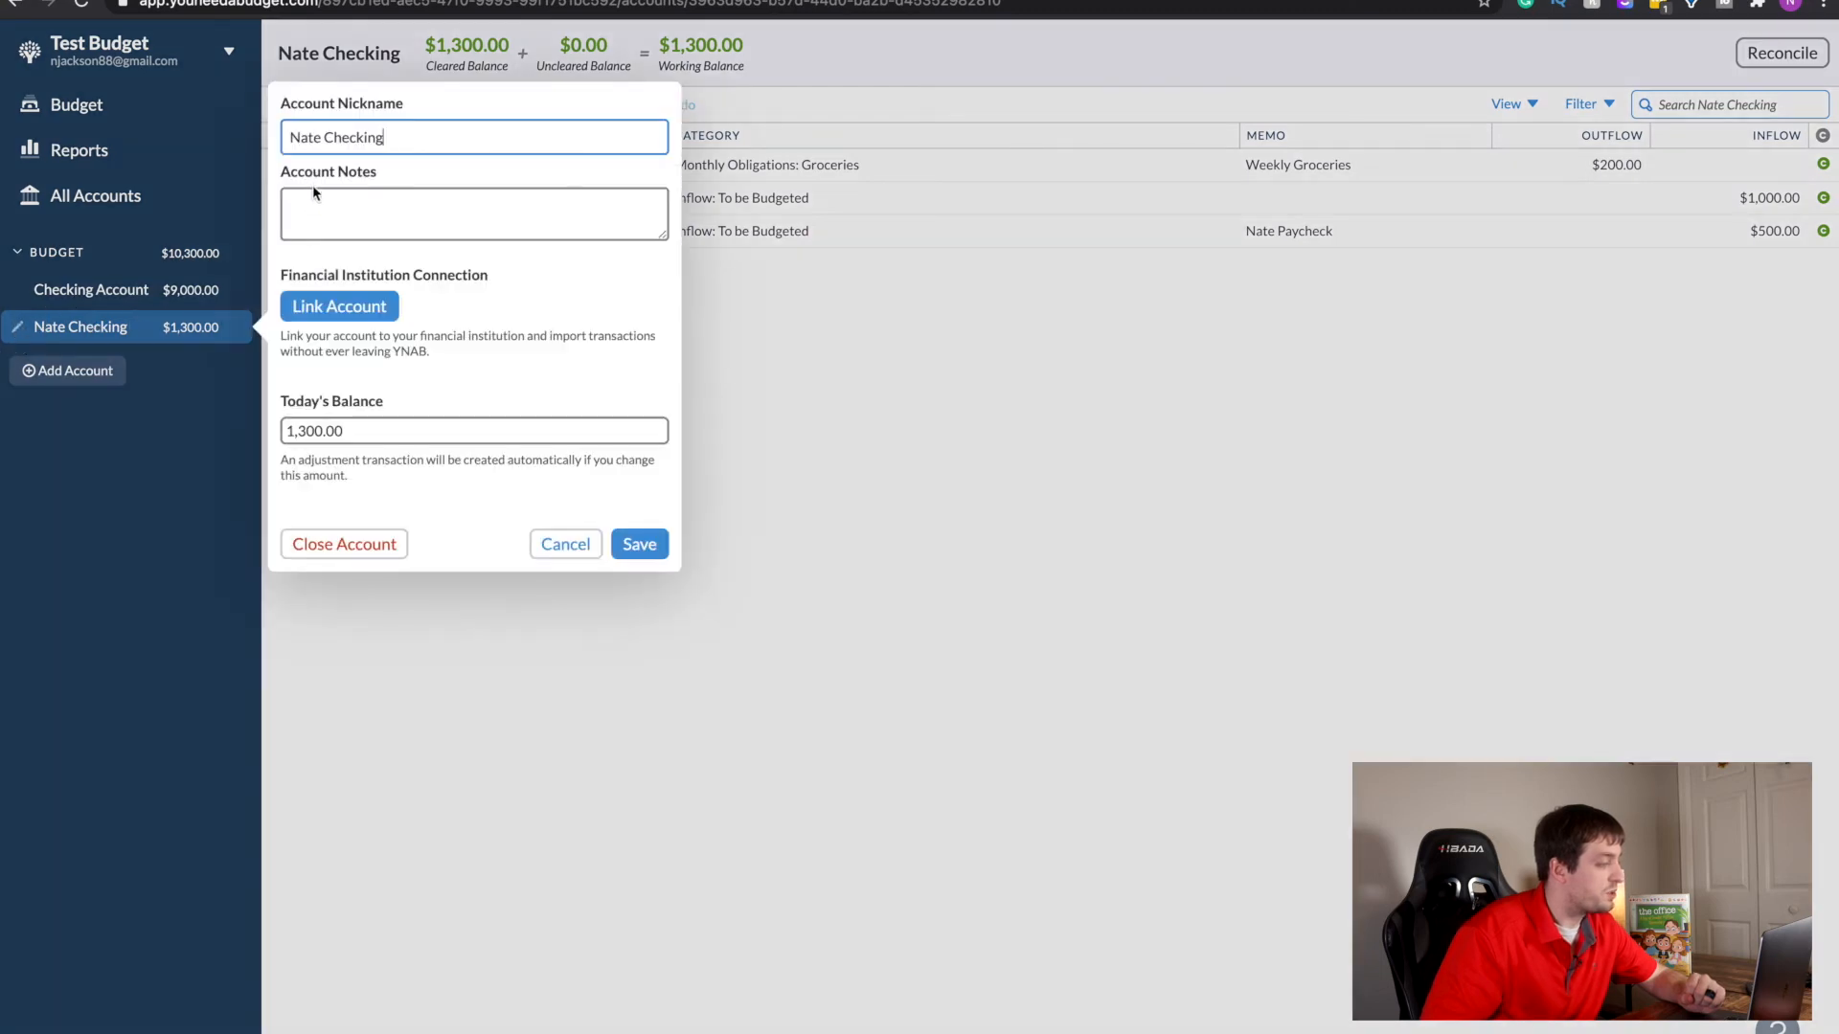
{"action": "left_click", "coordinate": [357, 213]}
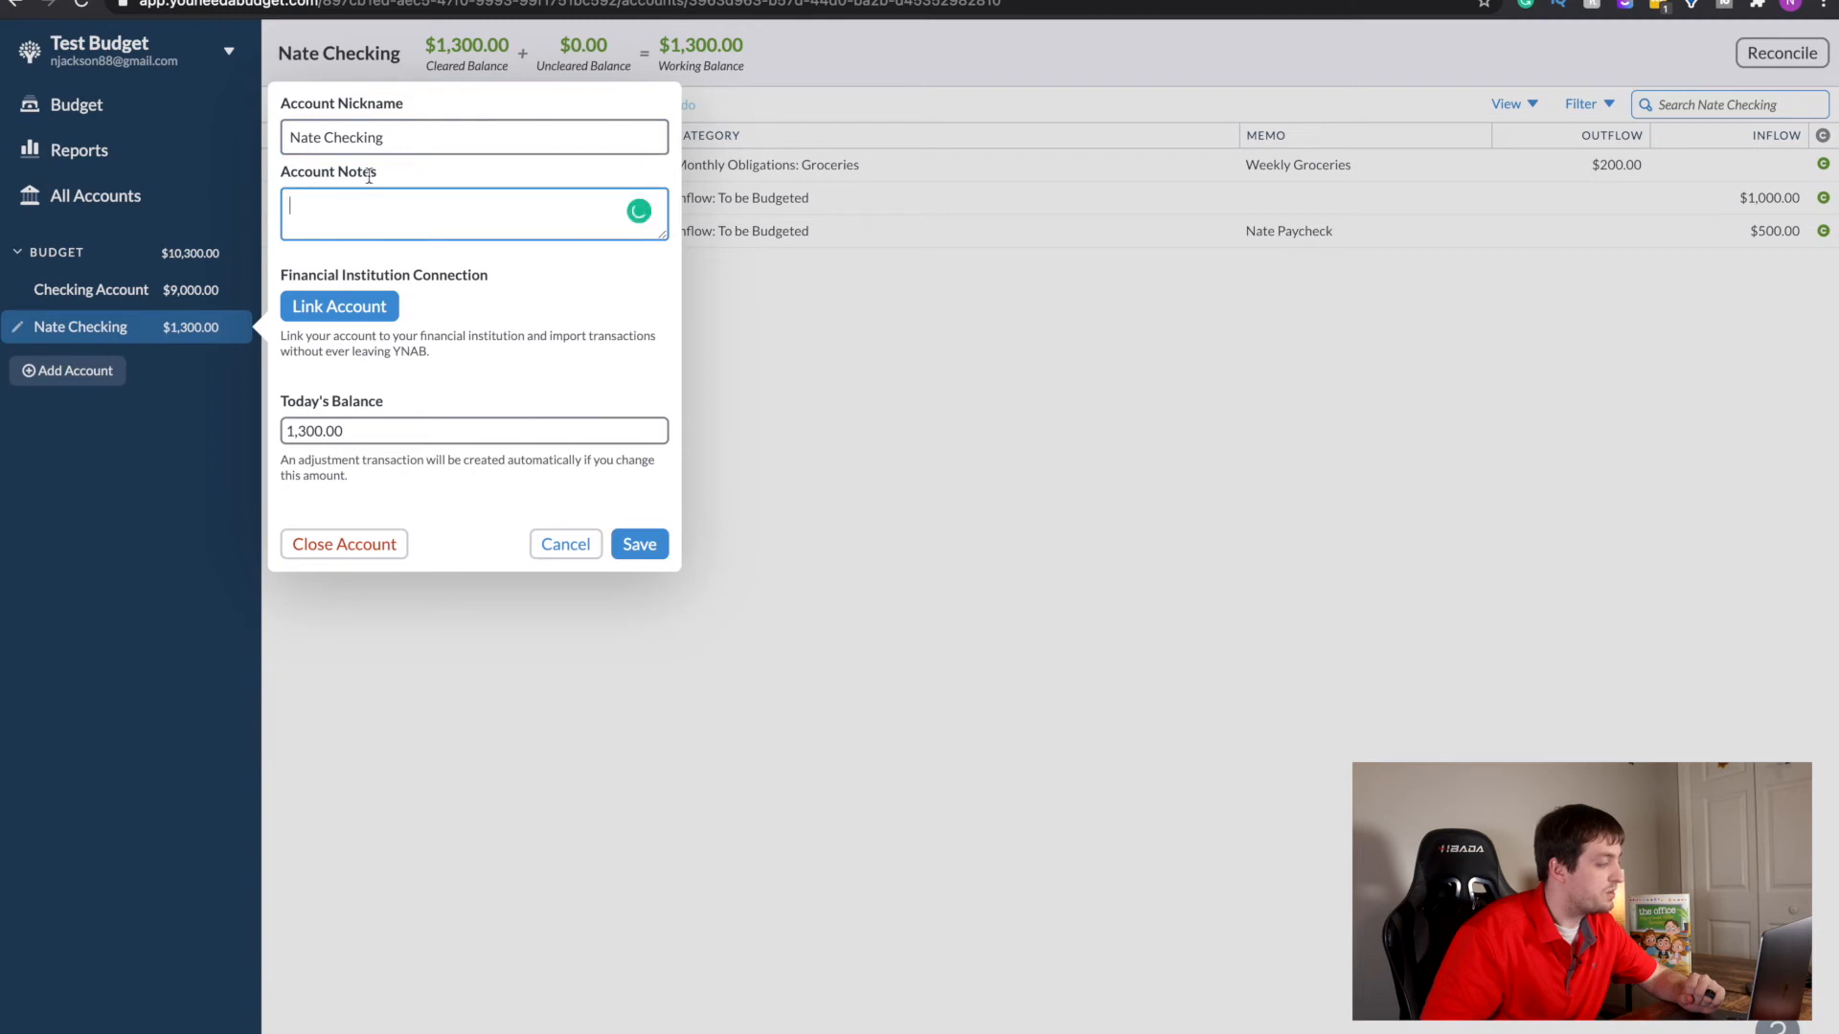